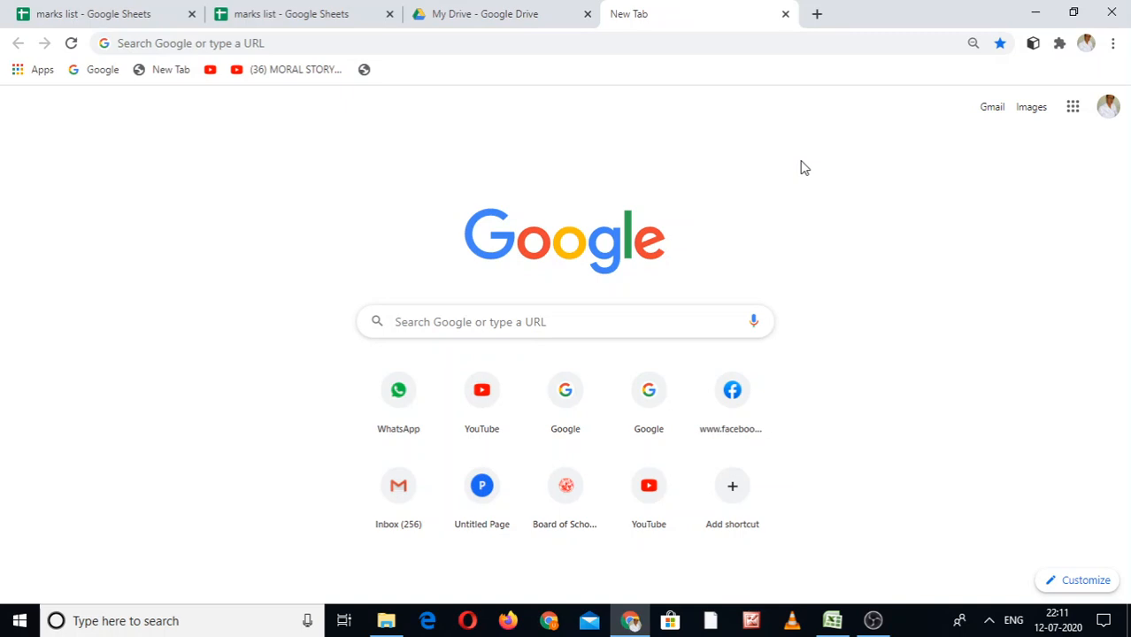
Open Google Drive and bring up the template gallery for a new Google Sheets spreadsheet
{"action": "left_click", "coordinate": [1071, 108]}
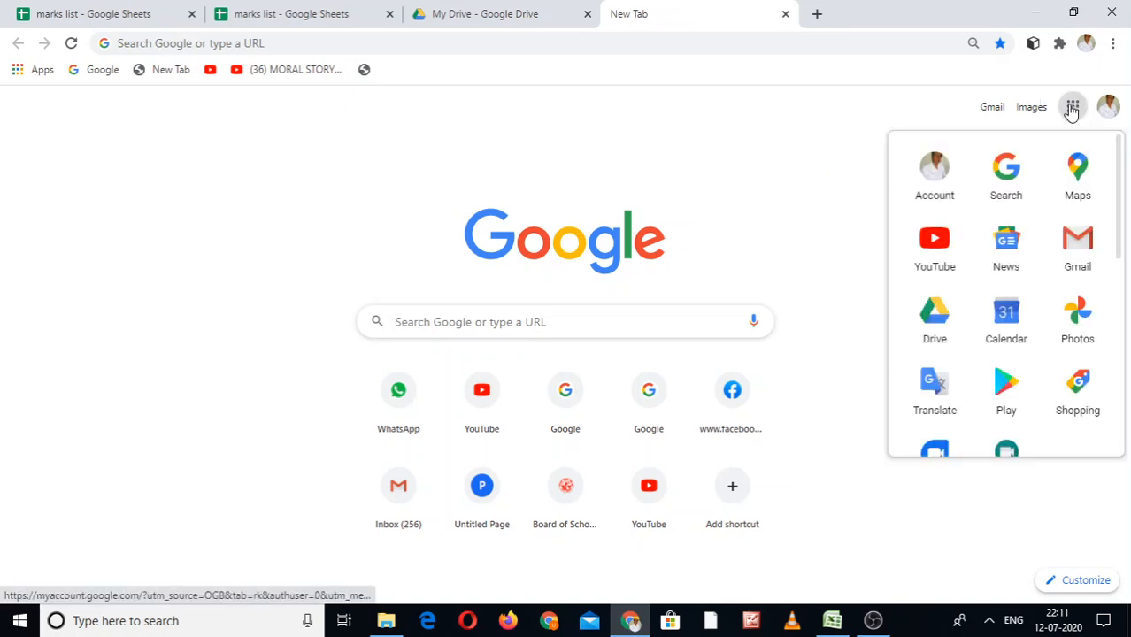
{"action": "left_click", "coordinate": [931, 318]}
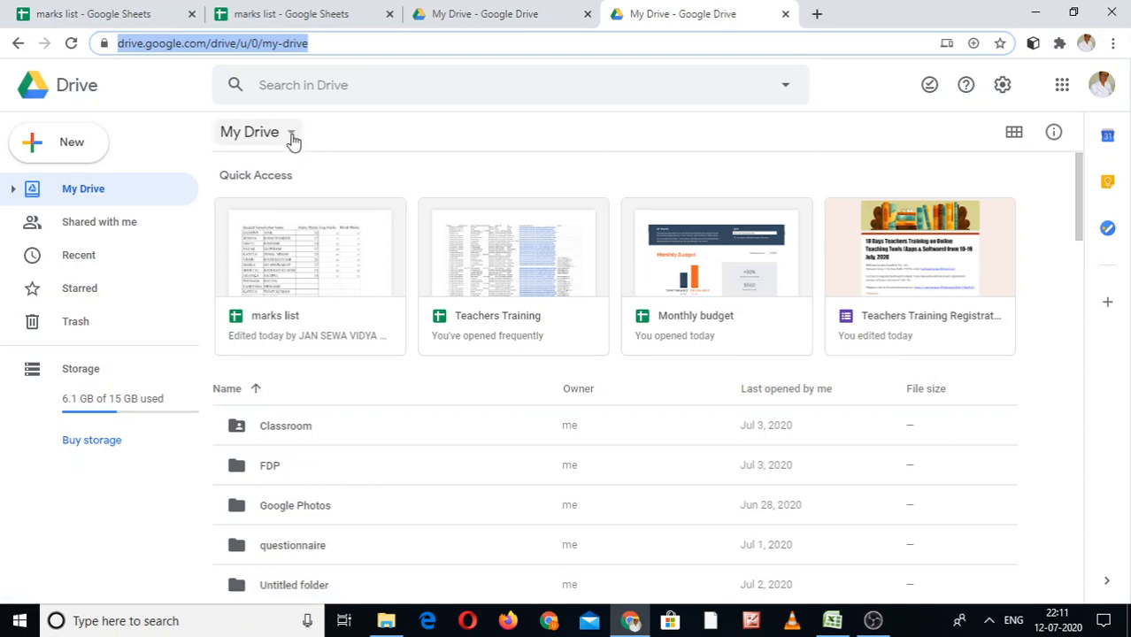
{"action": "left_click", "coordinate": [293, 139]}
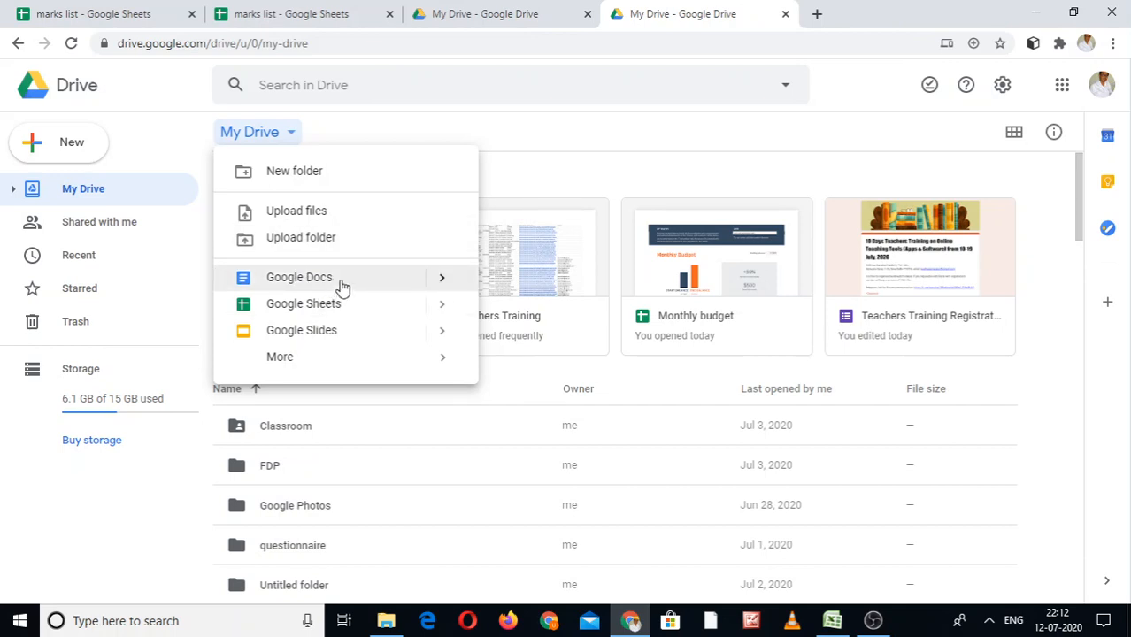
{"action": "mouse_move", "coordinate": [444, 358]}
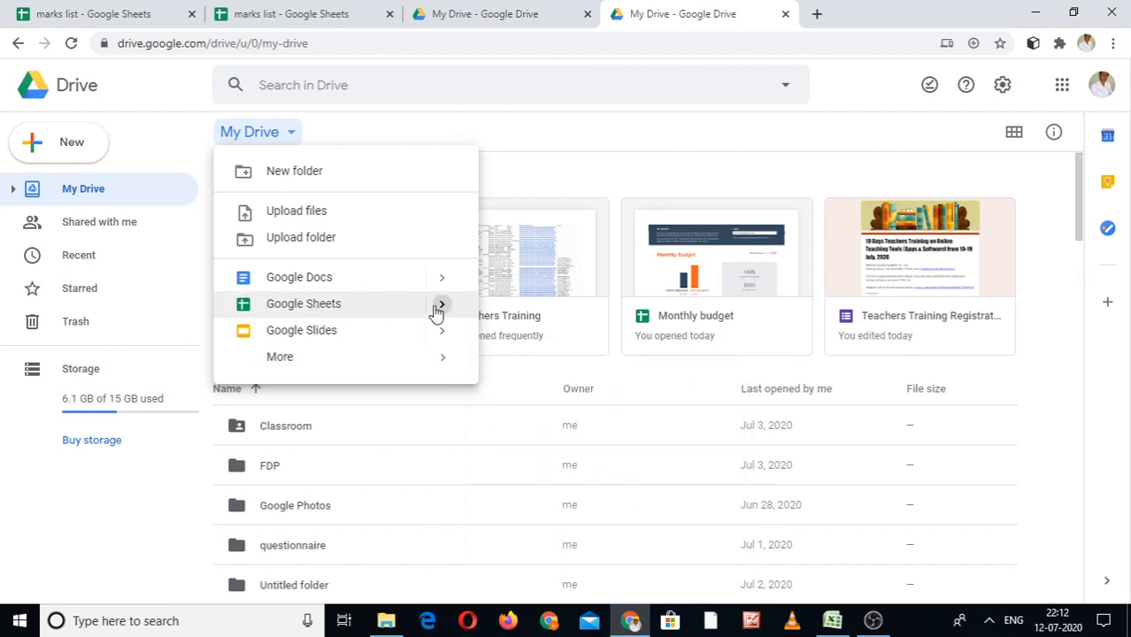
{"action": "mouse_move", "coordinate": [440, 311]}
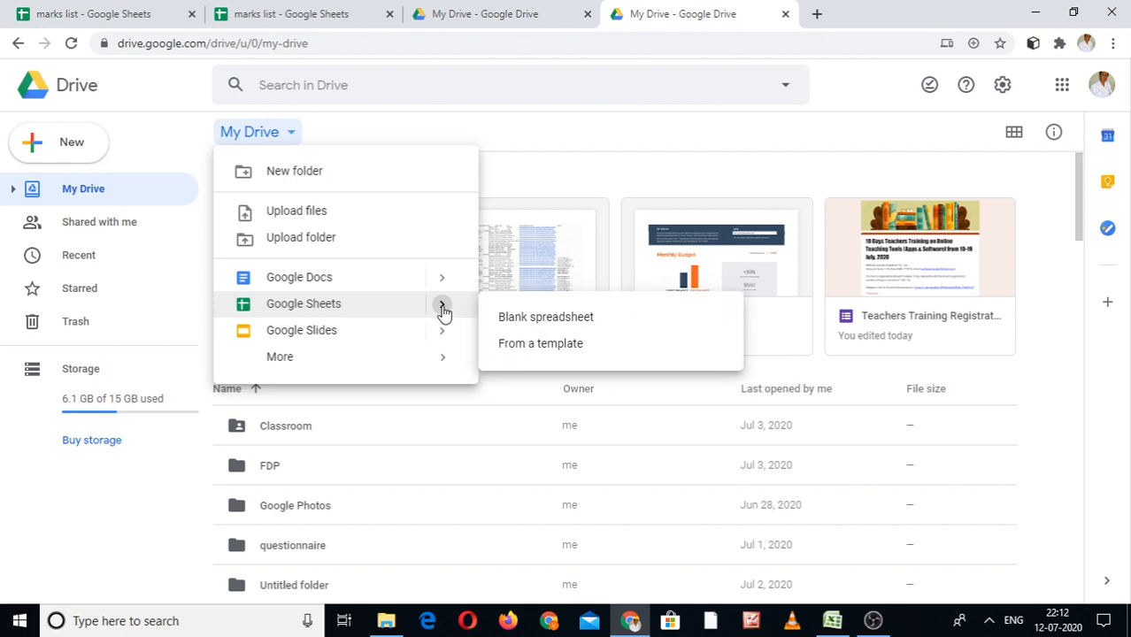
{"action": "left_click", "coordinate": [554, 345]}
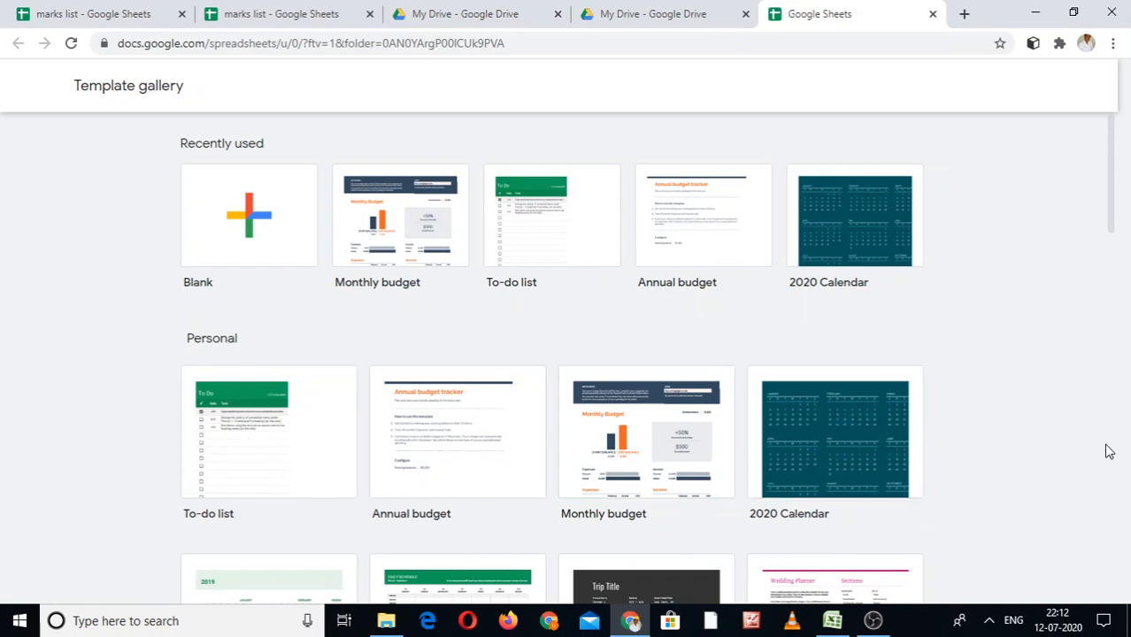
Create a spreadsheet from the Schedule template, look over its layout and return to the template gallery
{"action": "left_click", "coordinate": [1115, 255]}
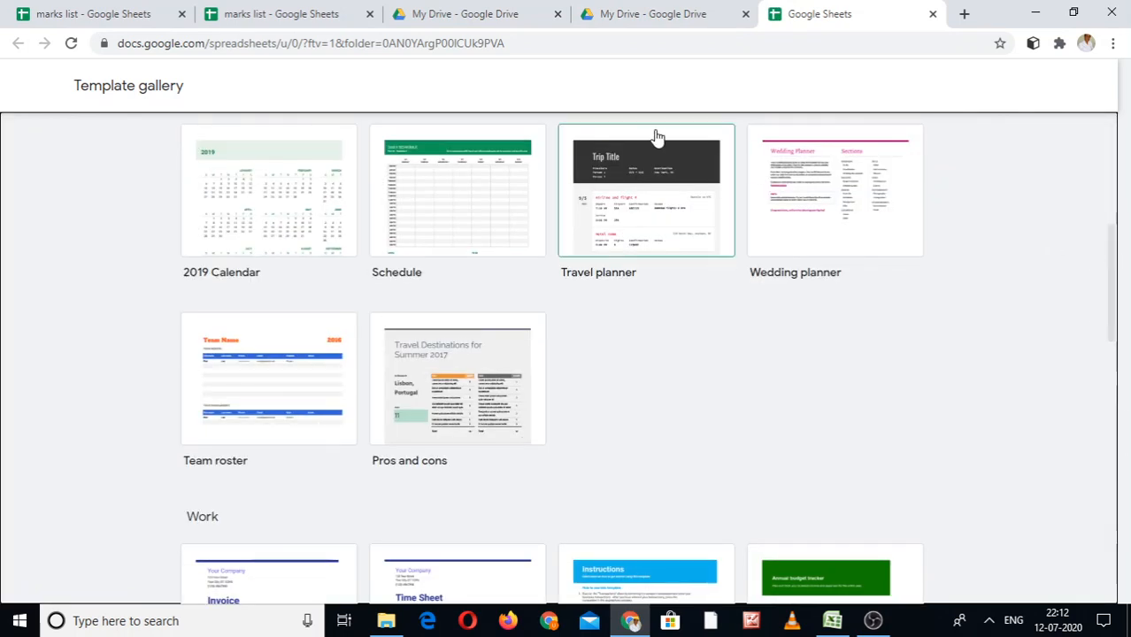
{"action": "left_click", "coordinate": [442, 192]}
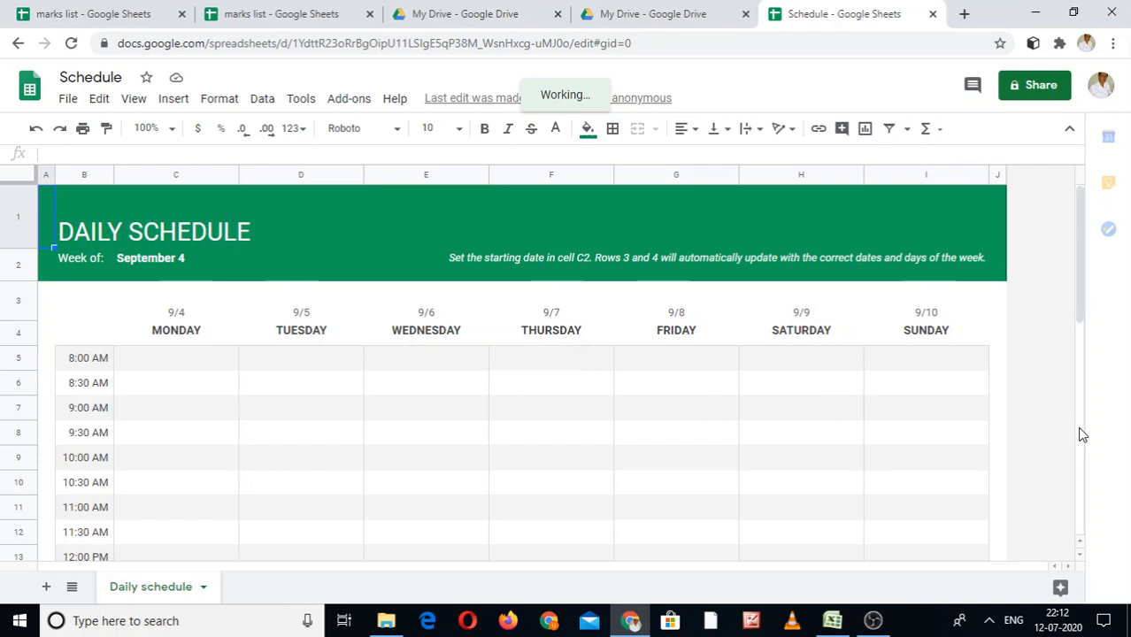
{"action": "scroll", "coordinate": [1080, 429], "scroll_direction": "down", "scroll_amount": 1}
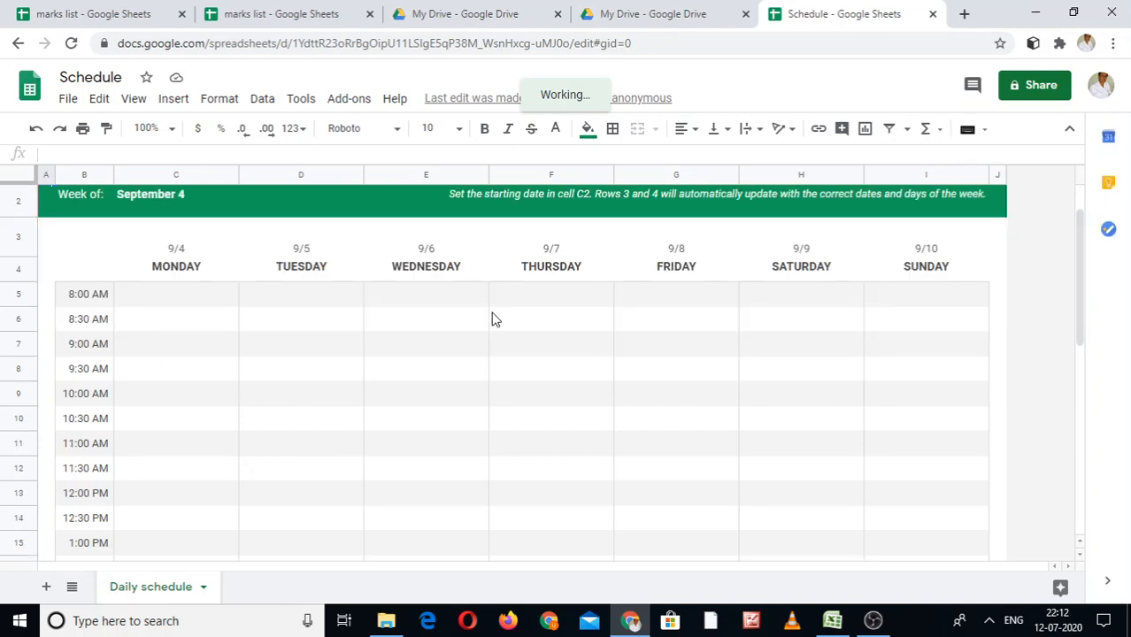
{"action": "left_click", "coordinate": [17, 45]}
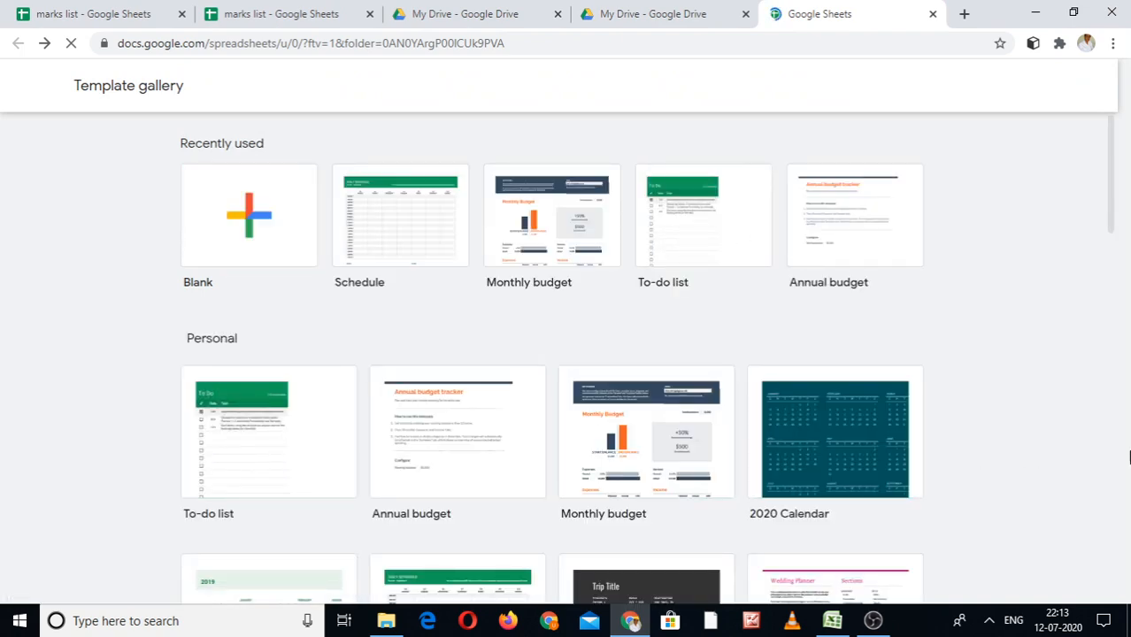
Create a spreadsheet from the Purchase order template in the Work section and return to the gallery
{"action": "scroll", "coordinate": [1113, 269], "scroll_direction": "down", "scroll_amount": 2}
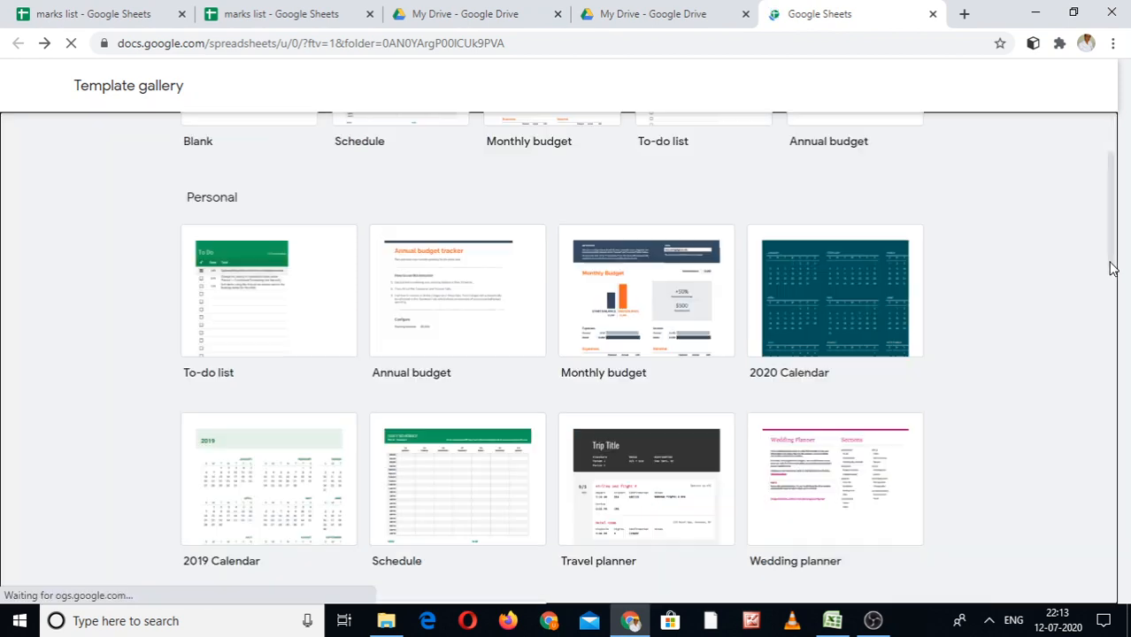
{"action": "scroll", "coordinate": [1114, 268], "scroll_direction": "down", "scroll_amount": 3}
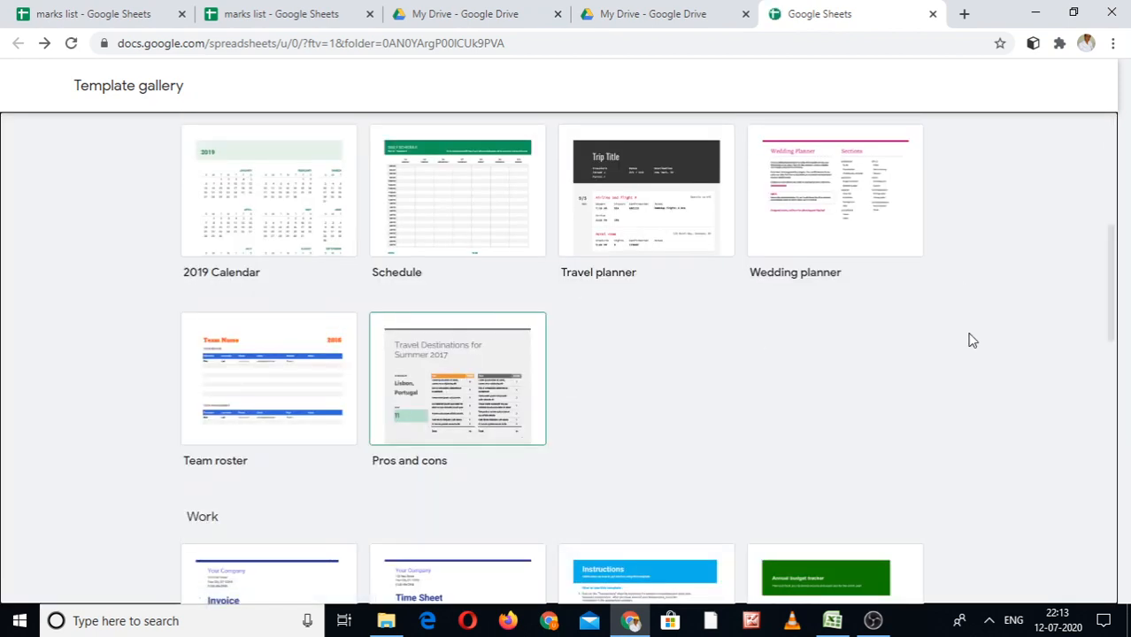
{"action": "left_click", "coordinate": [1114, 422]}
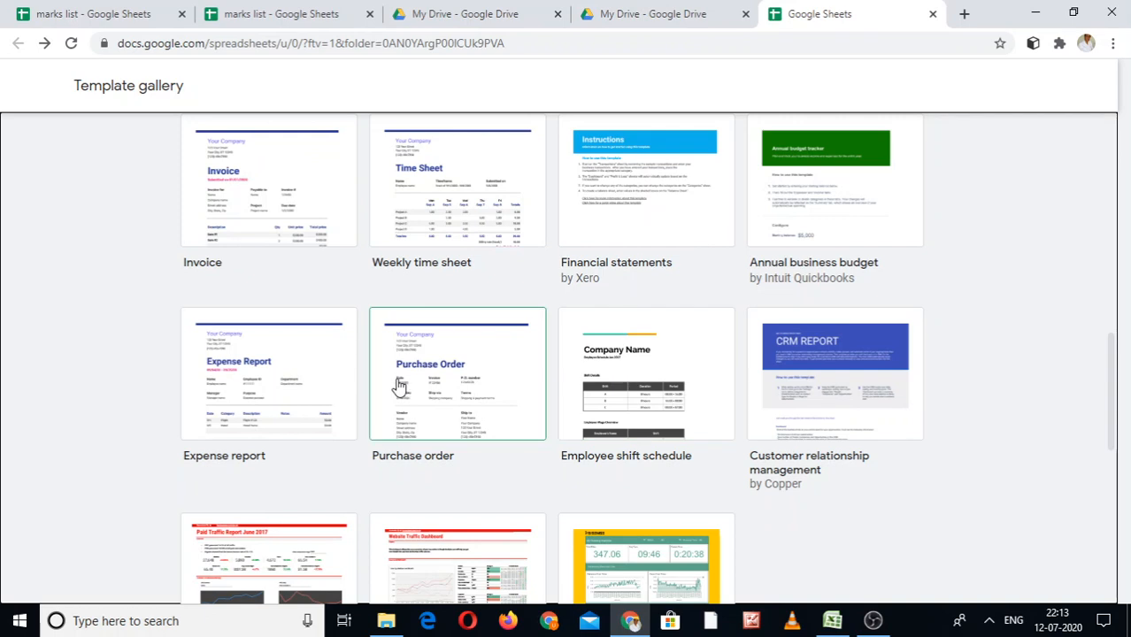
{"action": "left_click", "coordinate": [447, 386]}
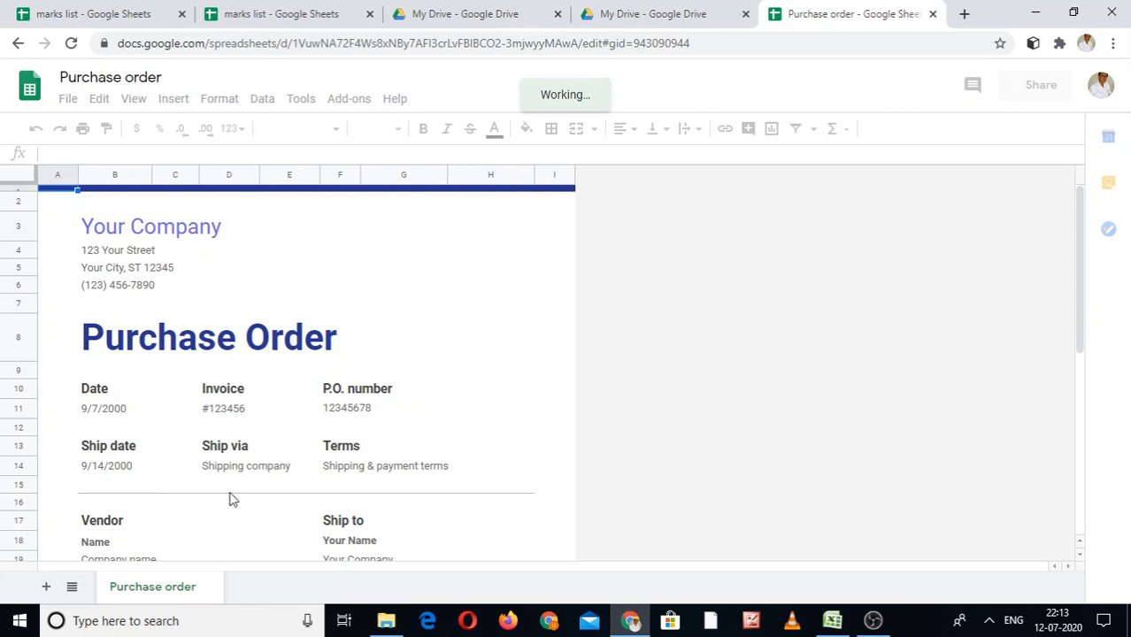
{"action": "left_click", "coordinate": [16, 46]}
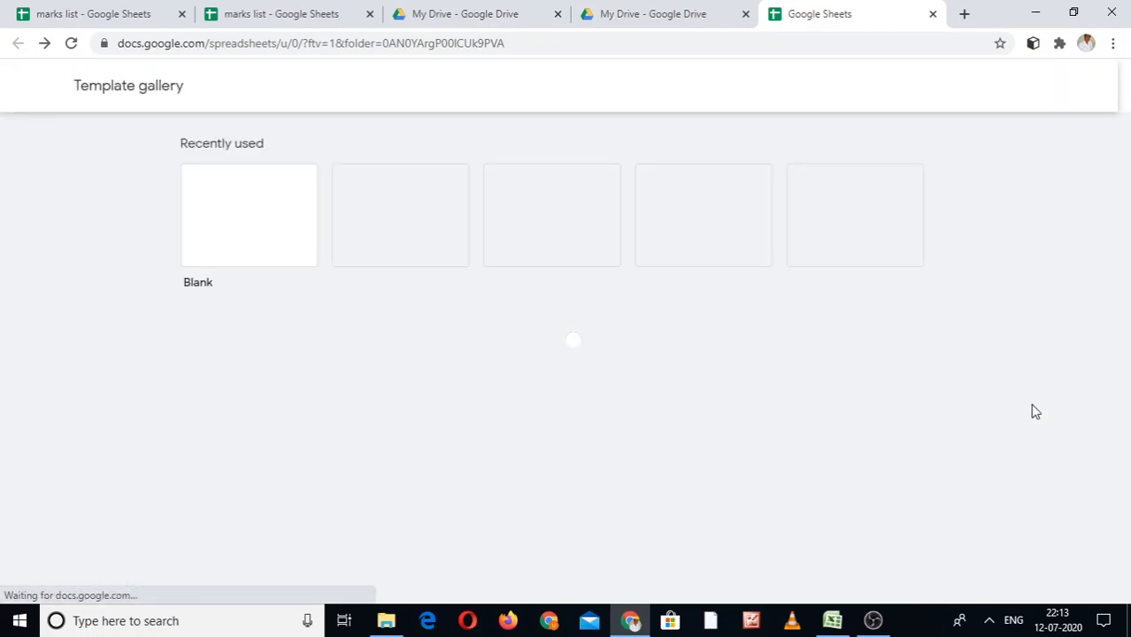
Look through the Personal and Work templates and create a blank spreadsheet
{"action": "left_click", "coordinate": [1108, 285]}
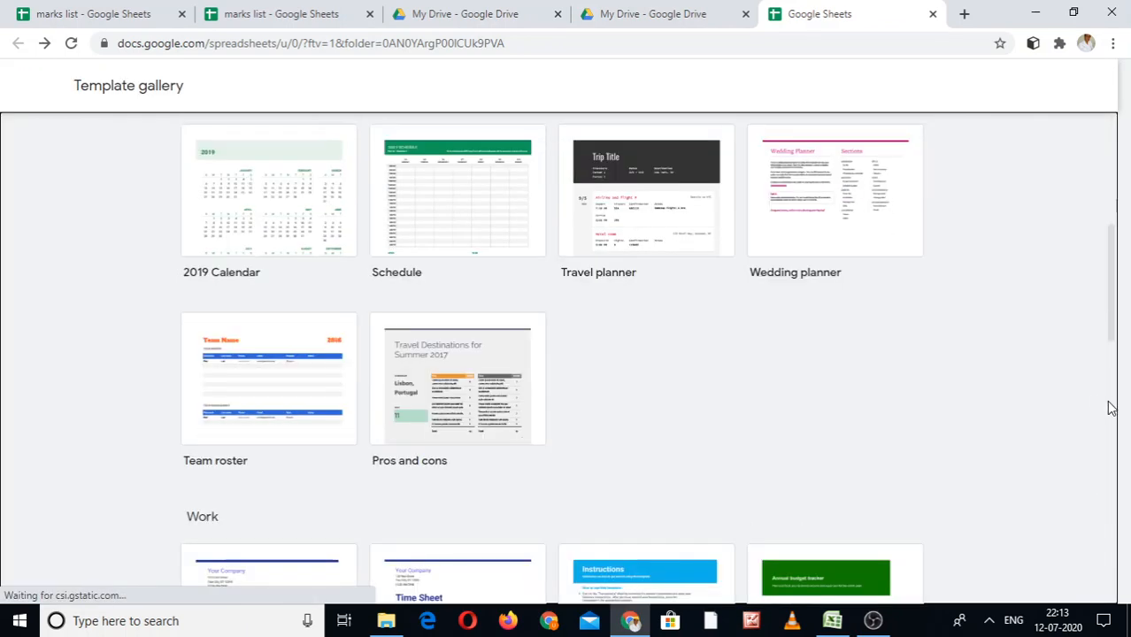
{"action": "left_click", "coordinate": [1113, 409]}
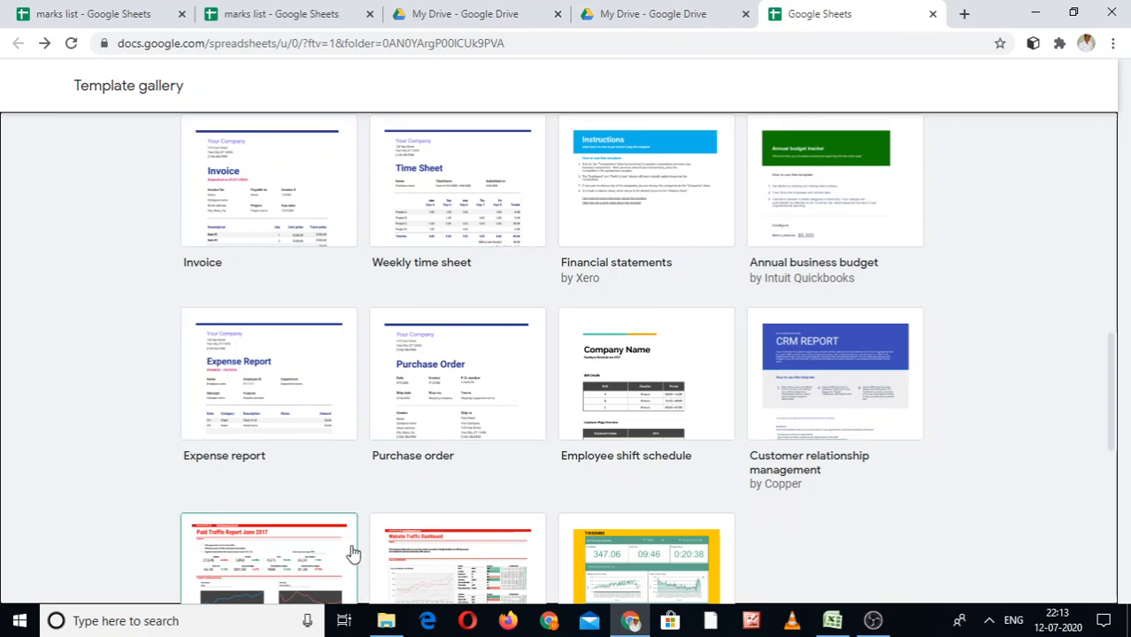
{"action": "left_click", "coordinate": [1113, 184]}
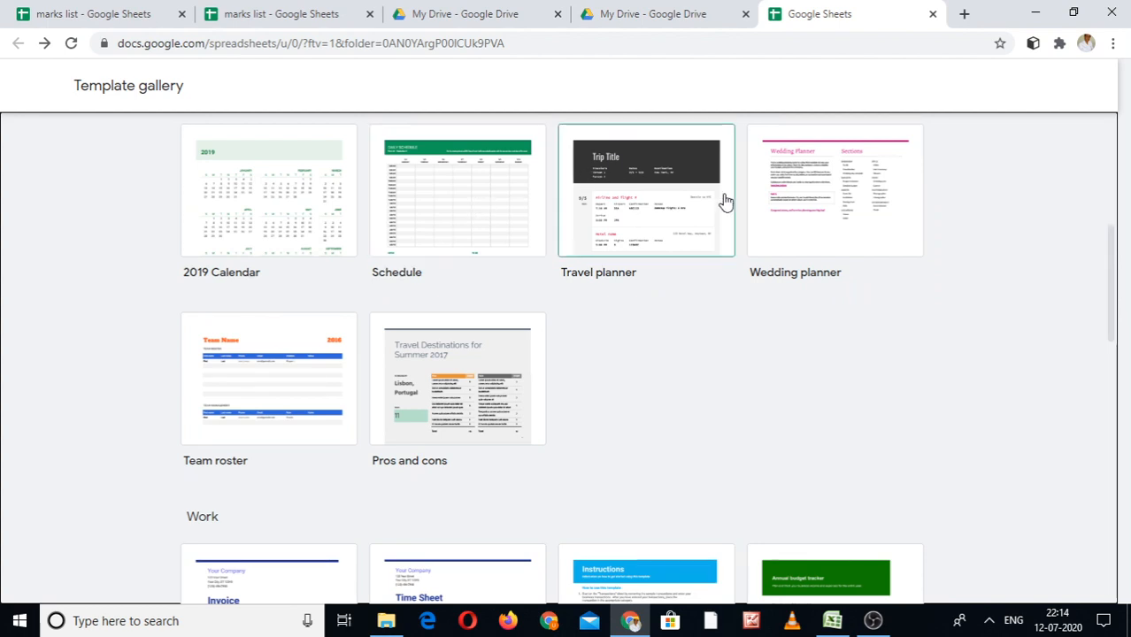
{"action": "left_click", "coordinate": [1108, 152]}
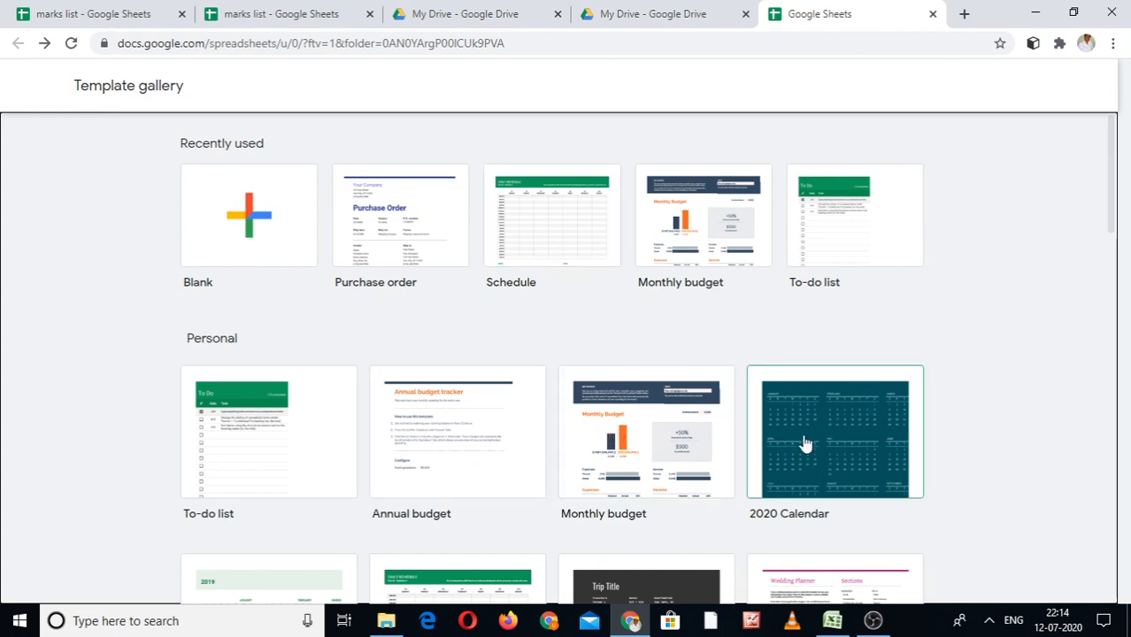
{"action": "left_click", "coordinate": [252, 215]}
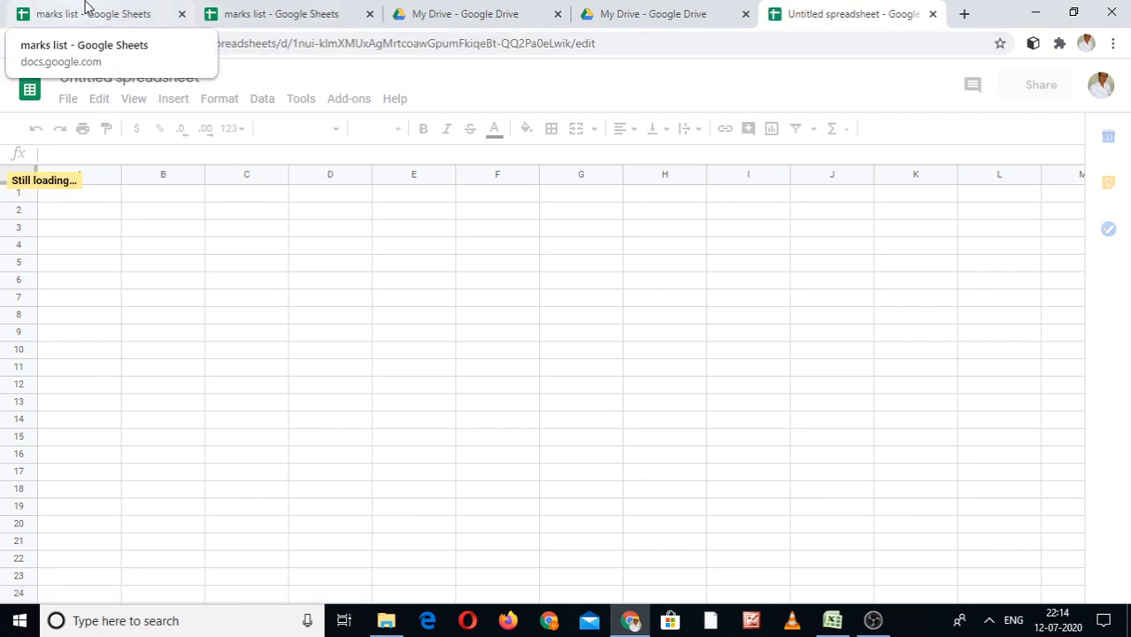
Switch to the already open marks list spreadsheet and examine its Student Name and Father Name entries in row 2
{"action": "left_click", "coordinate": [86, 7]}
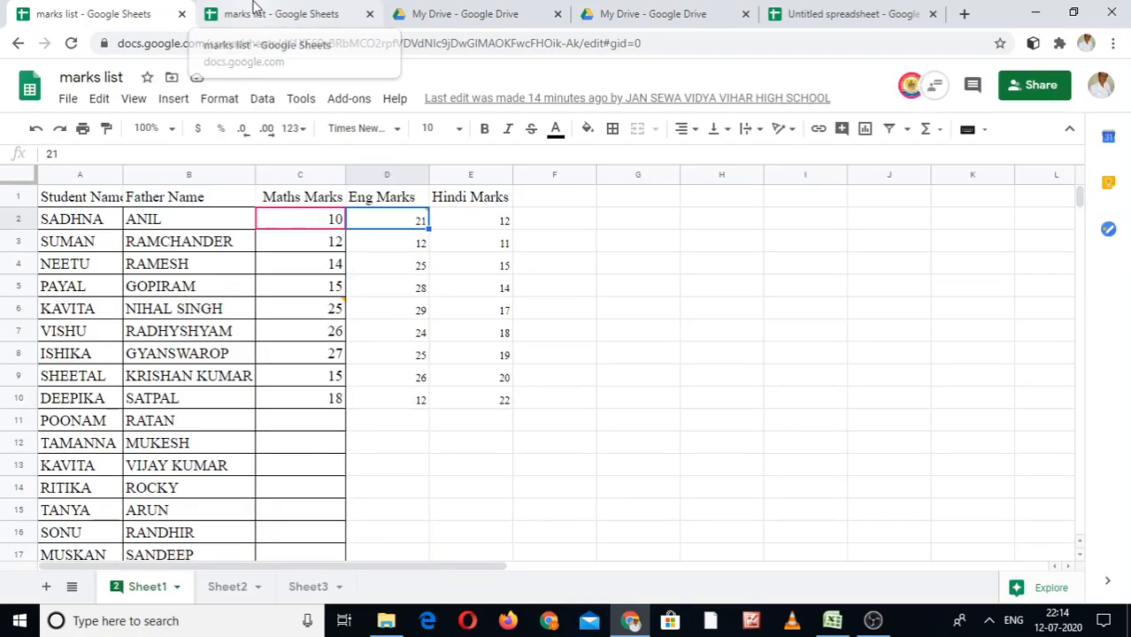
{"action": "left_click", "coordinate": [254, 7]}
{"action": "left_click", "coordinate": [112, 7]}
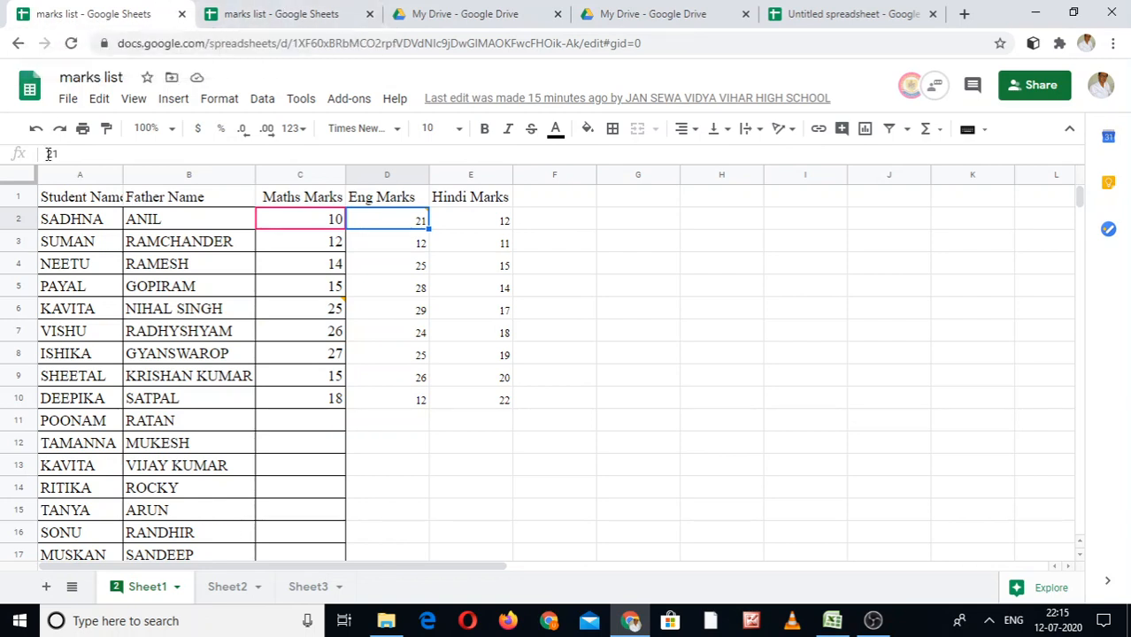
{"action": "left_click", "coordinate": [69, 225]}
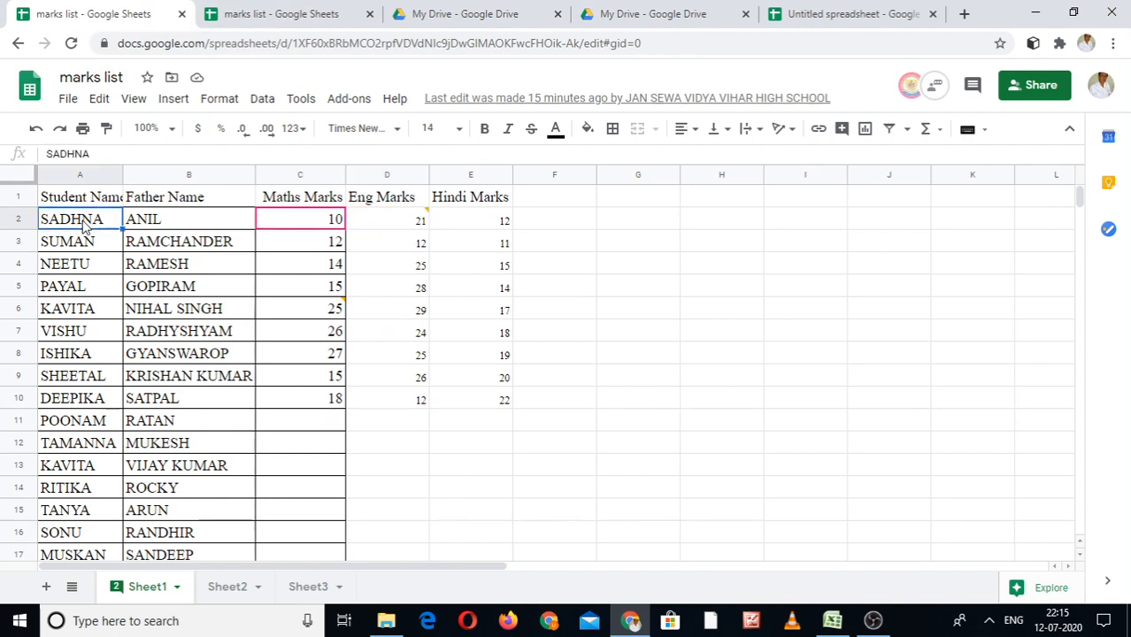
{"action": "left_click", "coordinate": [155, 221]}
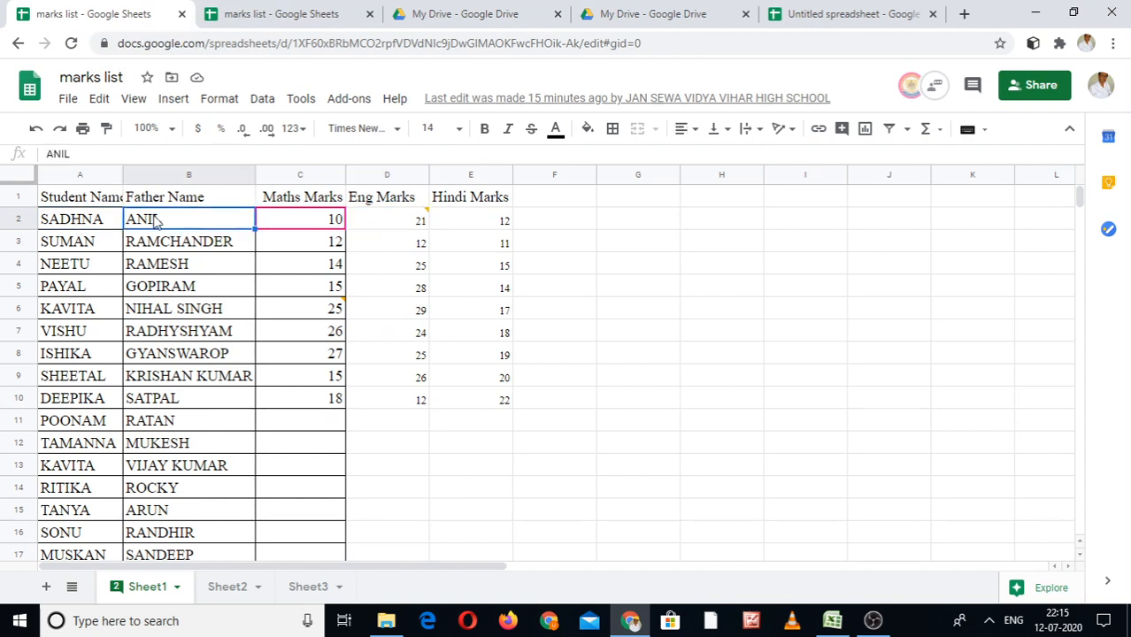
{"action": "left_click", "coordinate": [91, 219]}
{"action": "left_click", "coordinate": [163, 222]}
Examine the Maths Marks, Eng Marks and Hindi Marks column headings in row 1
{"action": "left_click", "coordinate": [298, 202]}
{"action": "left_click", "coordinate": [392, 202]}
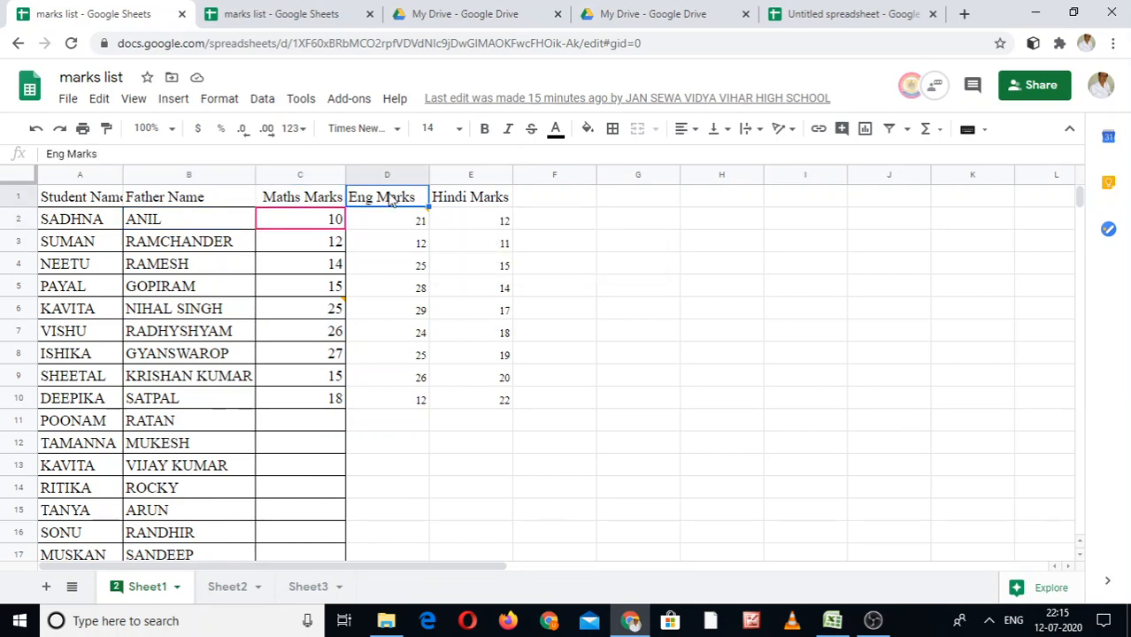
{"action": "left_click", "coordinate": [464, 201]}
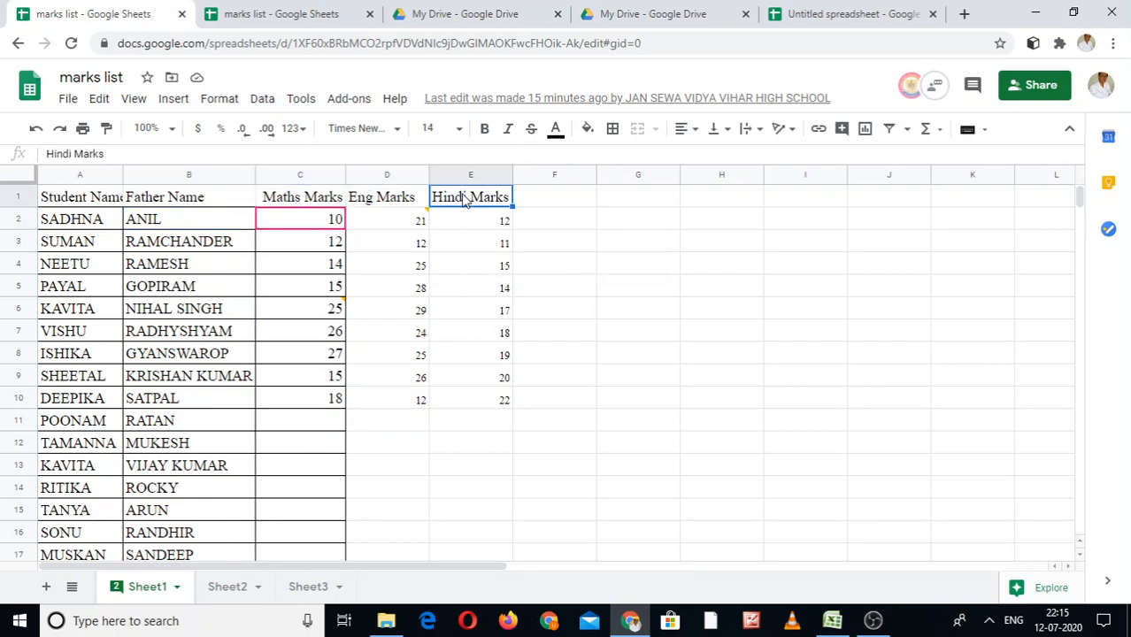
{"action": "left_click", "coordinate": [311, 204]}
{"action": "left_click", "coordinate": [372, 203]}
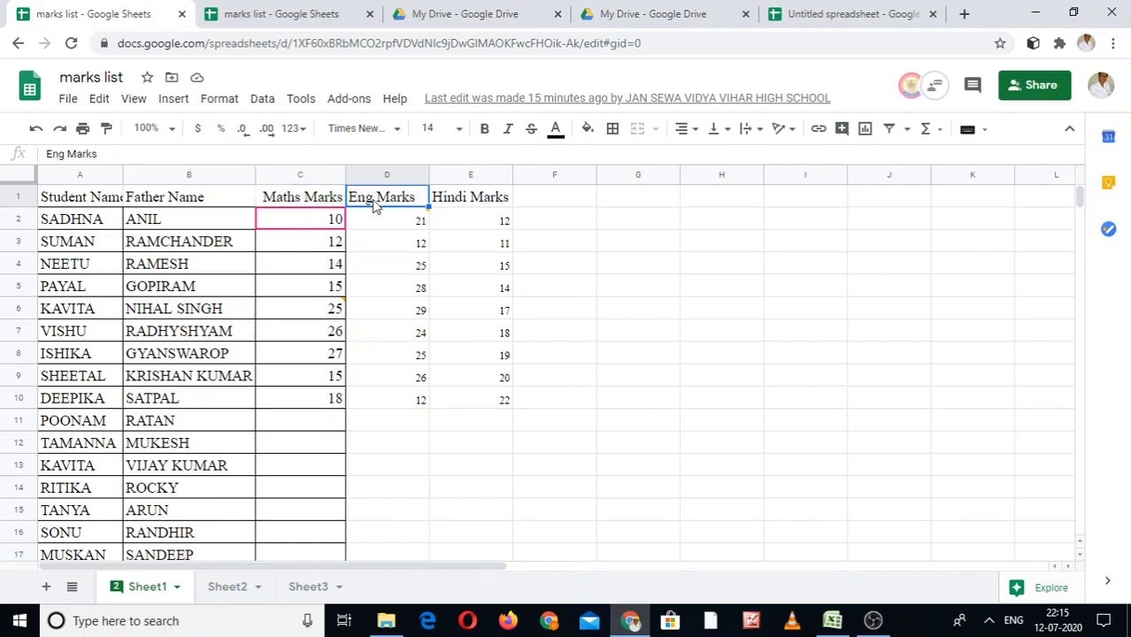
{"action": "left_click", "coordinate": [455, 201]}
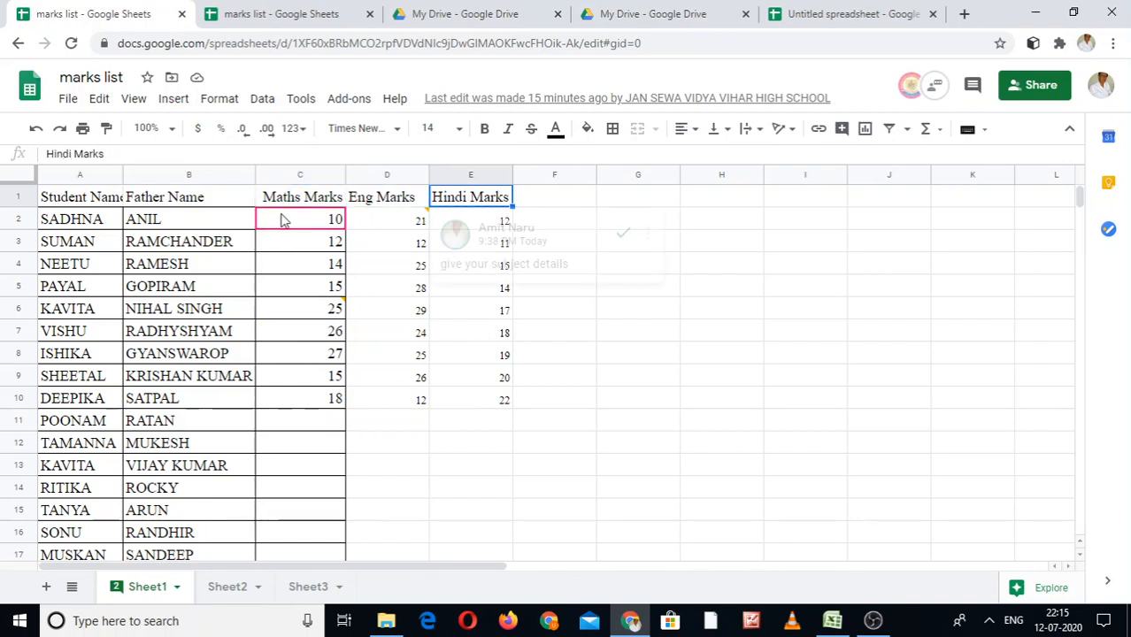
View the comment on the Eng Marks cell D2 and select the empty Maths Marks cell C11
{"action": "mouse_move", "coordinate": [424, 222]}
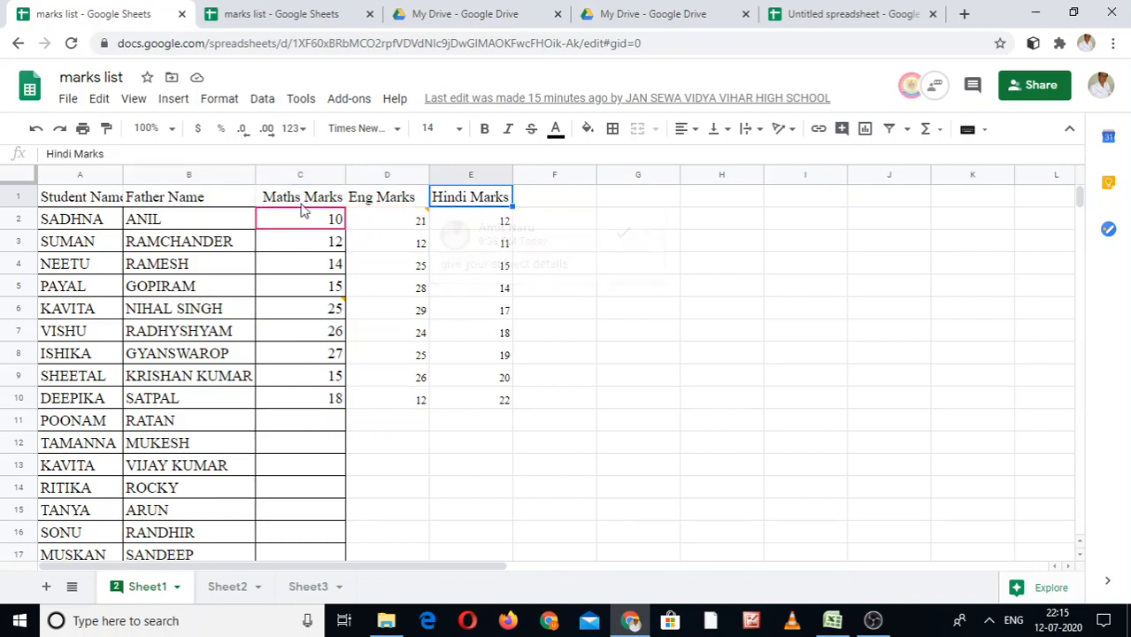
{"action": "left_click", "coordinate": [403, 223]}
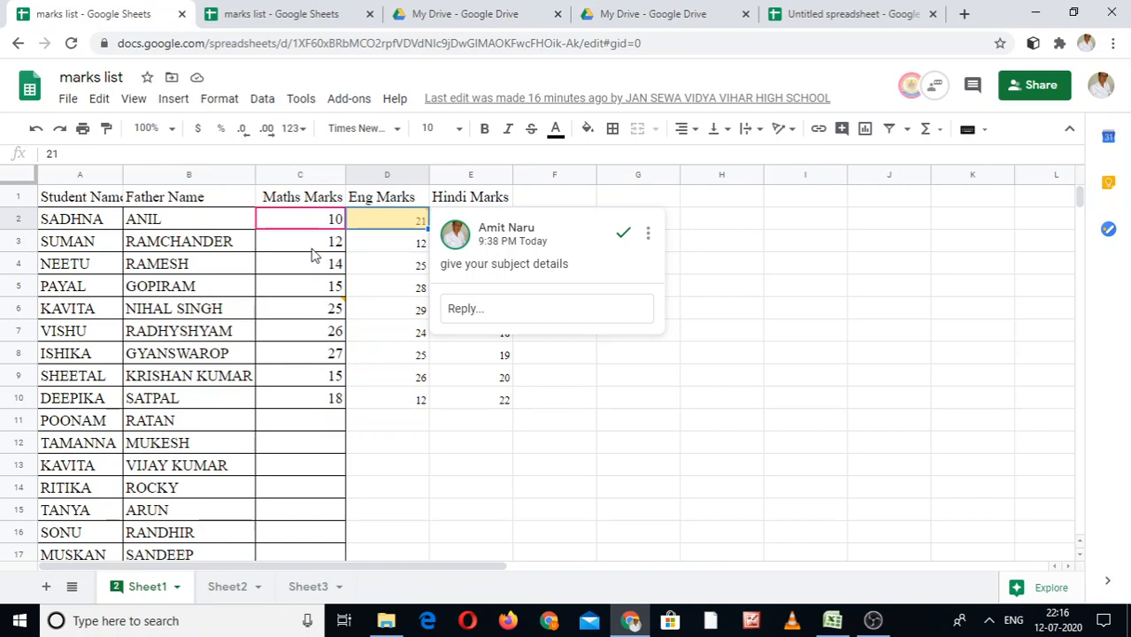
{"action": "left_click", "coordinate": [304, 421]}
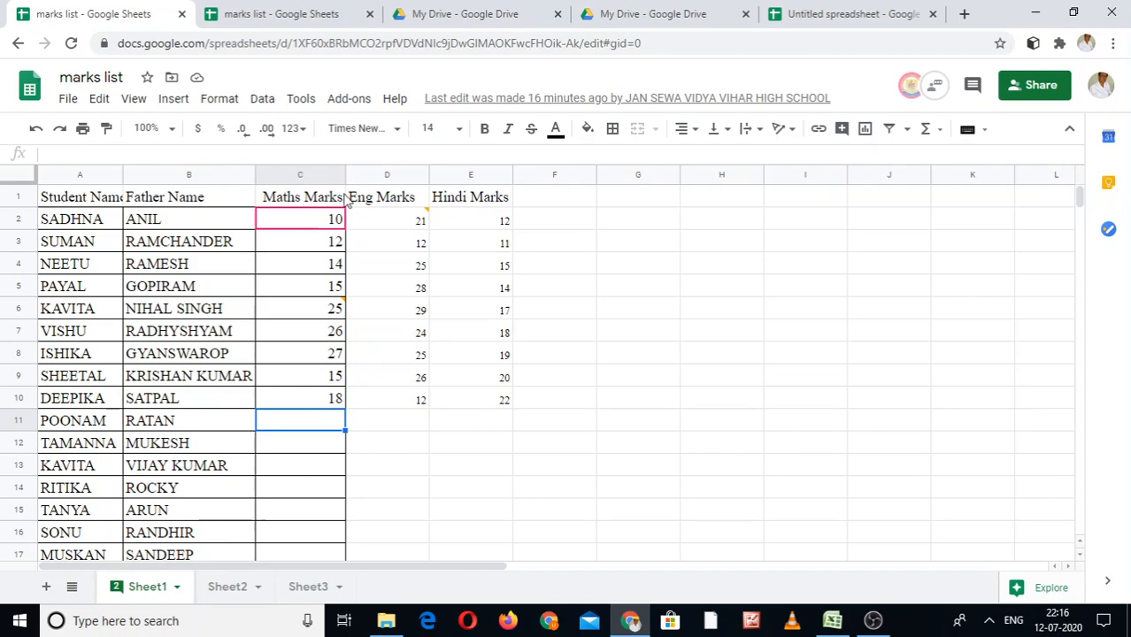
Compare the two open copies of the marks list, checking the signed-in account and the collaborator's cell marker
{"action": "left_click", "coordinate": [297, 7]}
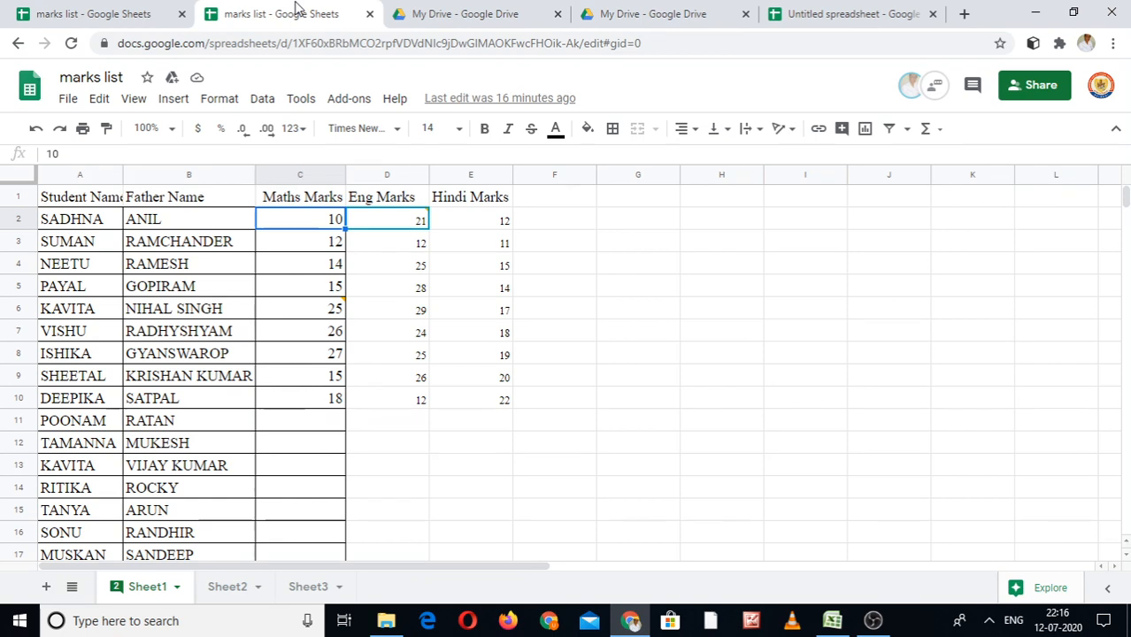
{"action": "left_click", "coordinate": [104, 8]}
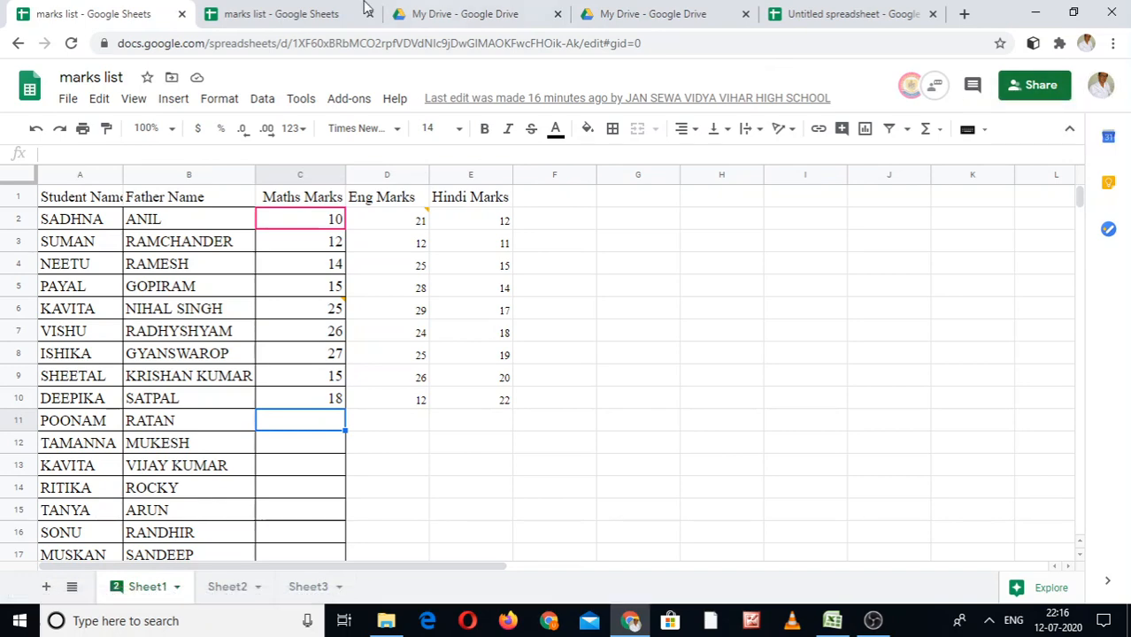
{"action": "left_click", "coordinate": [310, 9]}
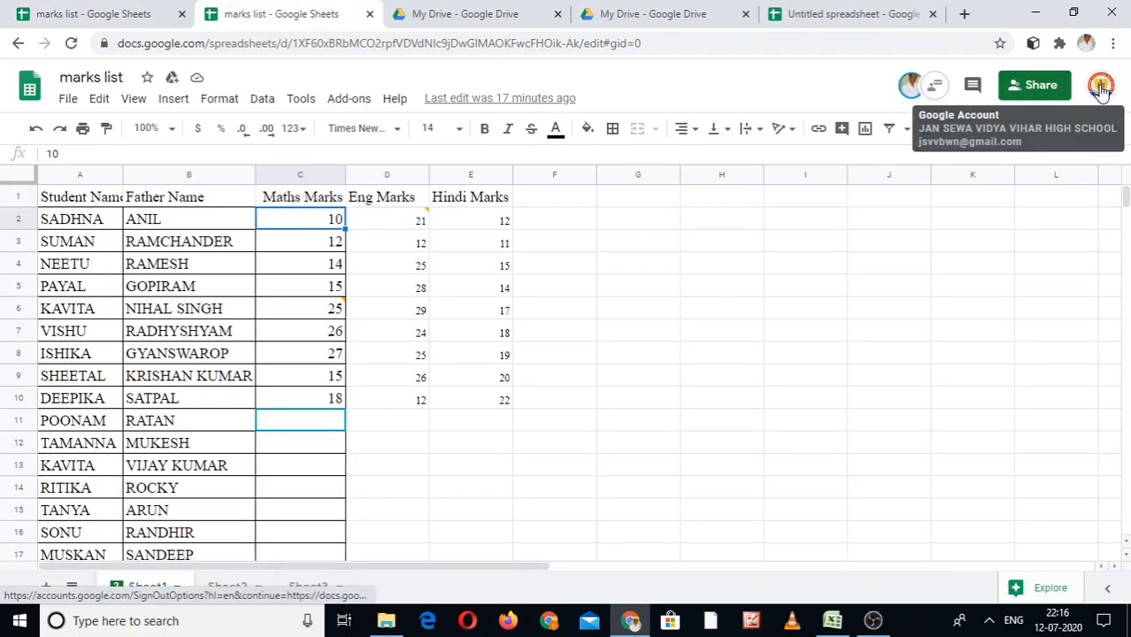
{"action": "left_click", "coordinate": [148, 9]}
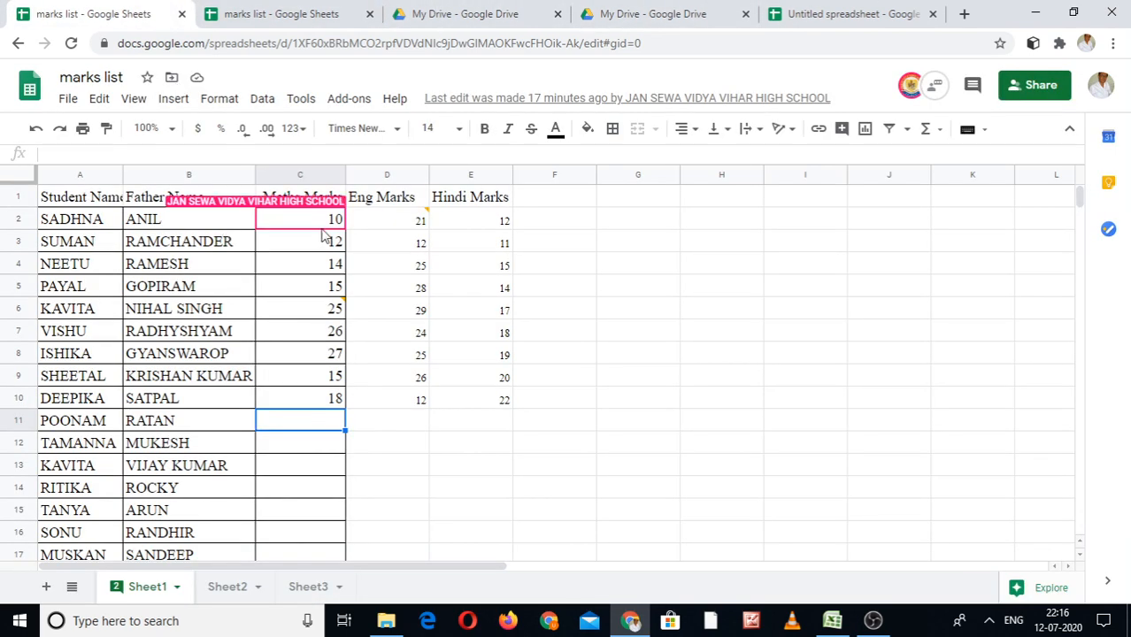
In the school account's copy of the marks list, set Maths Marks cells C2 to C6 to 26, 28, 29, 52 and 54
{"action": "left_click", "coordinate": [282, 8]}
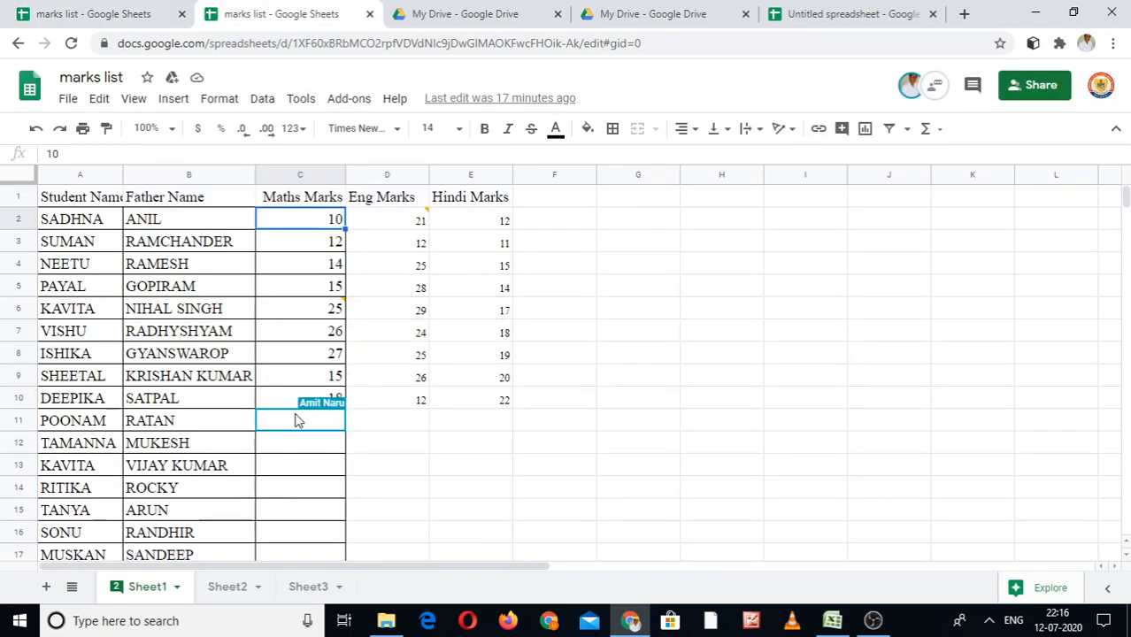
{"action": "type", "text": "26"}
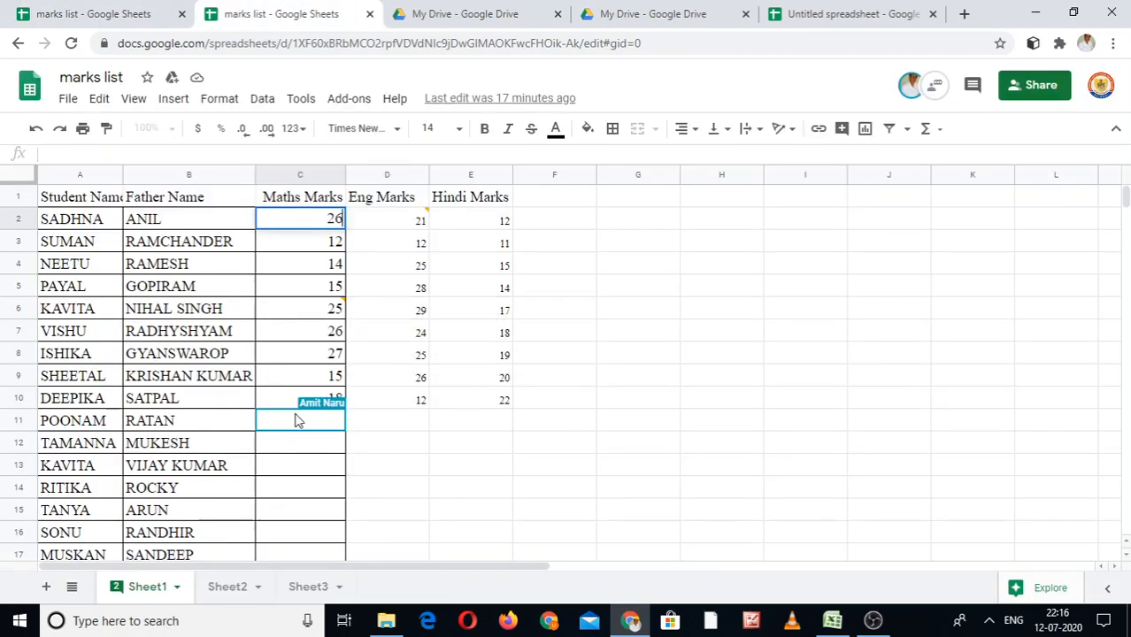
{"action": "key", "text": "Return"}
{"action": "type", "text": "28"}
{"action": "key", "text": "Return"}
{"action": "type", "text": "29"}
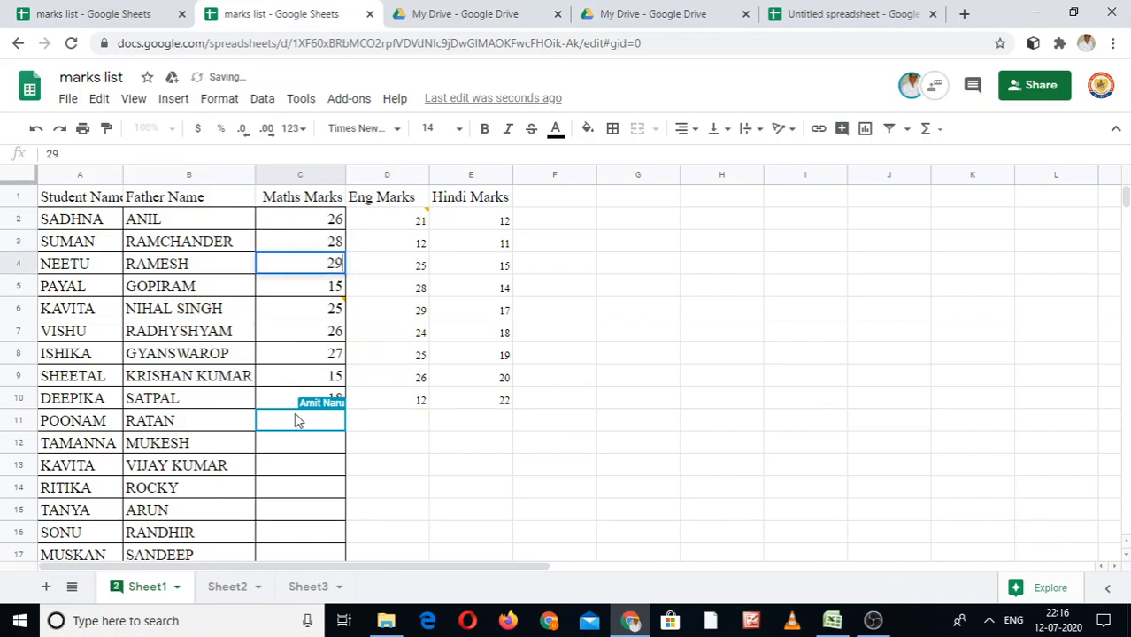
{"action": "key", "text": "Return"}
{"action": "type", "text": "52"}
{"action": "key", "text": "Return"}
{"action": "type", "text": "54"}
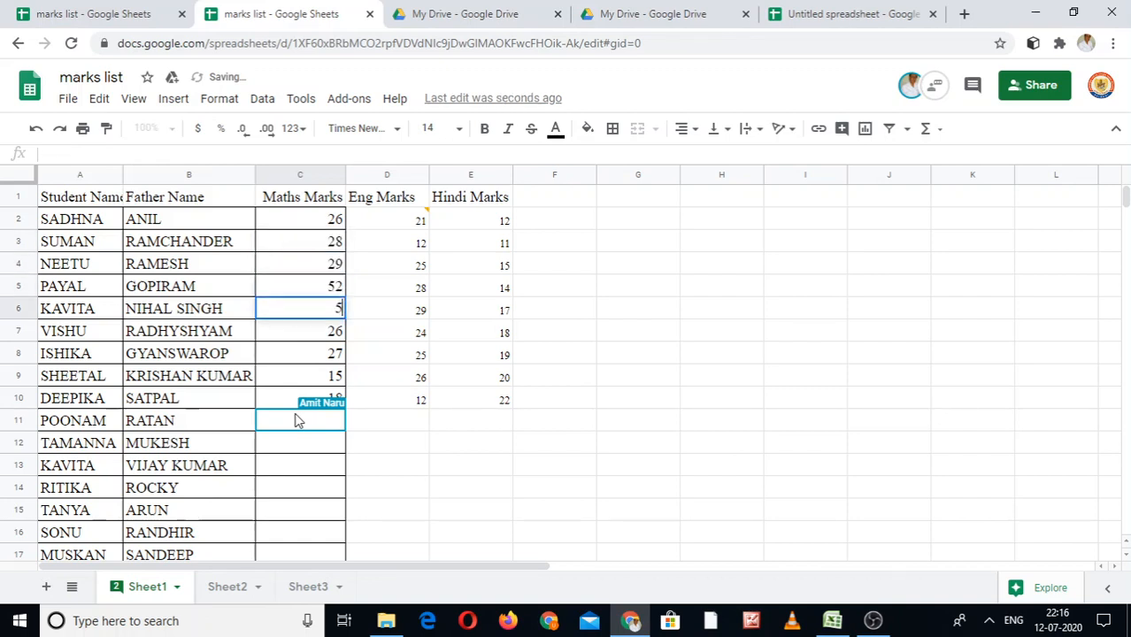
{"action": "key", "text": "Return"}
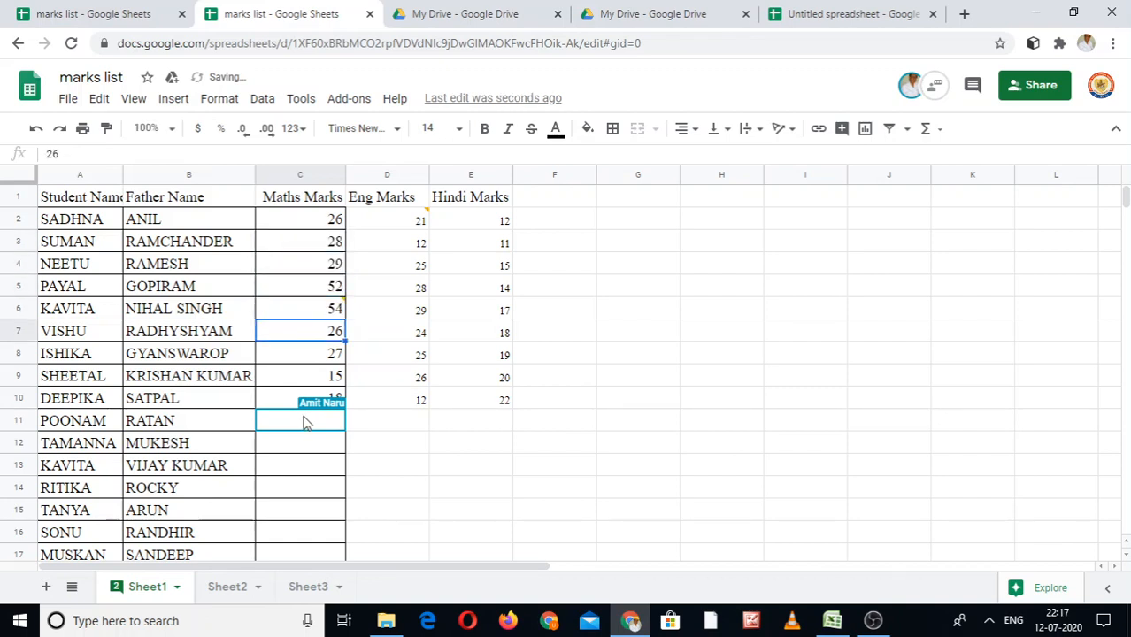
Fill the empty Maths Marks cells C11 to C15 with 54, 56, 25, 29 and 30
{"action": "left_click", "coordinate": [302, 421]}
{"action": "type", "text": "54"}
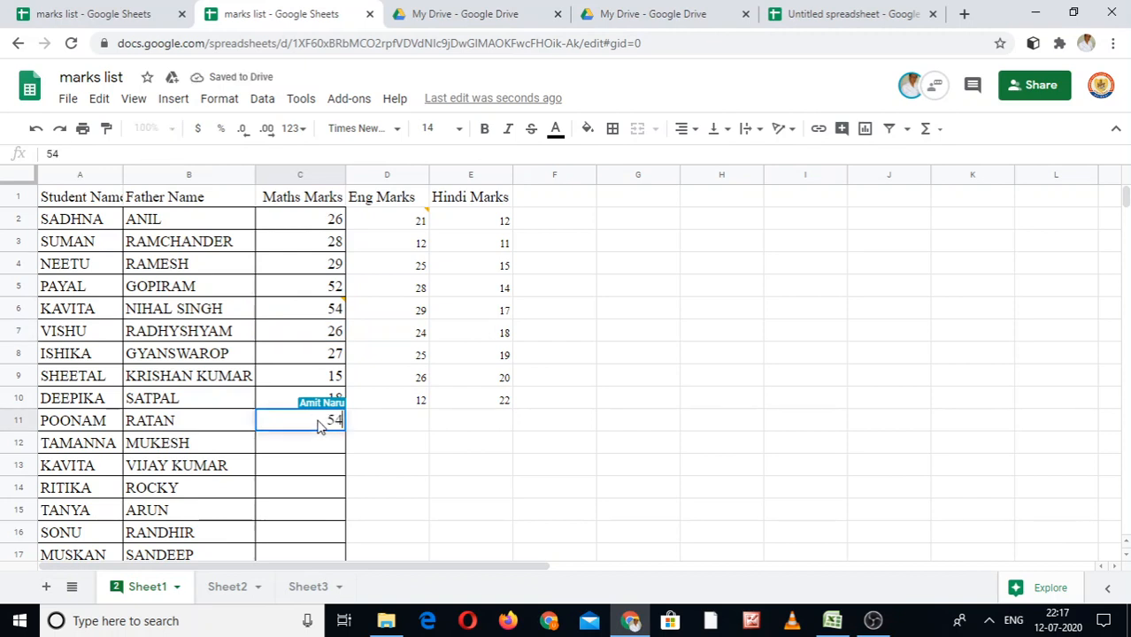
{"action": "key", "text": "Return"}
{"action": "type", "text": "56"}
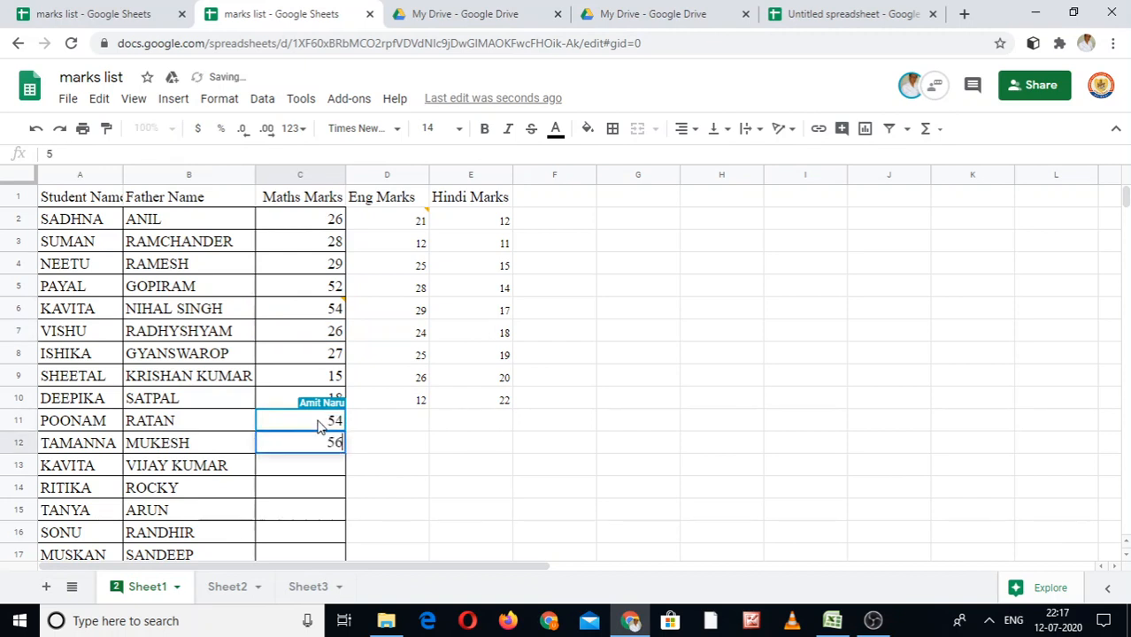
{"action": "key", "text": "Return"}
{"action": "type", "text": "25"}
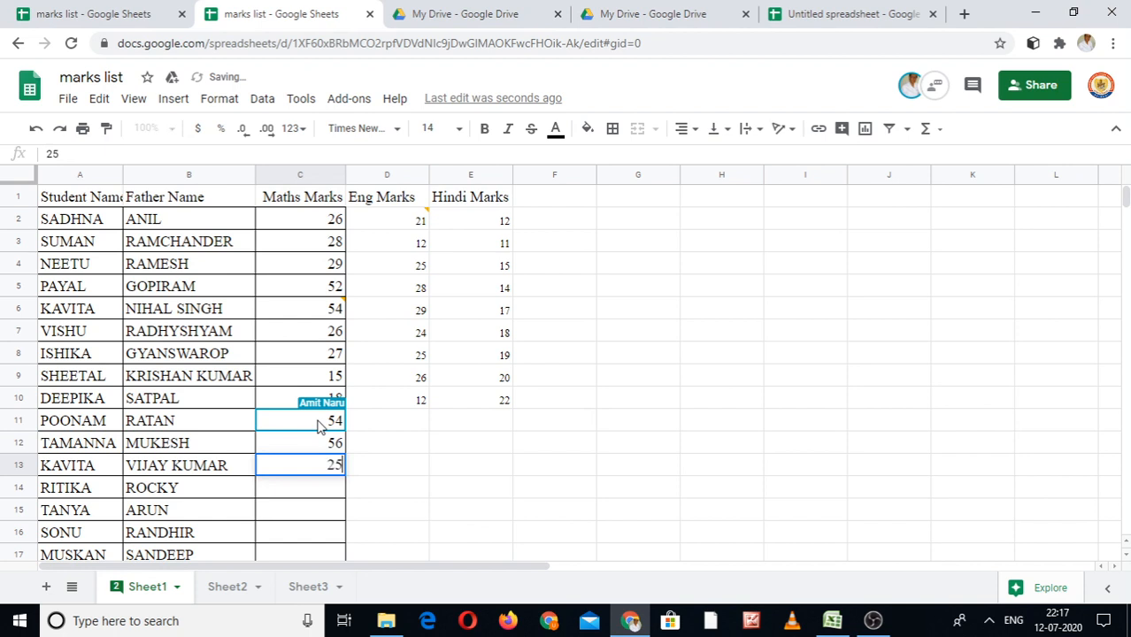
{"action": "key", "text": "Return"}
{"action": "type", "text": "29"}
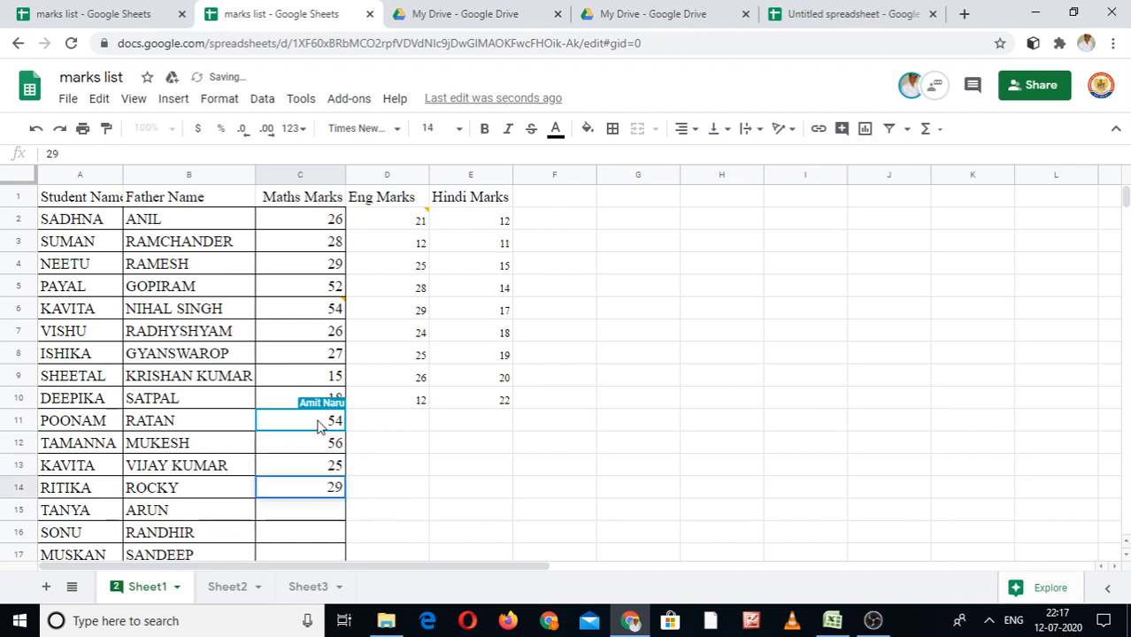
{"action": "key", "text": "Return"}
{"action": "type", "text": "30"}
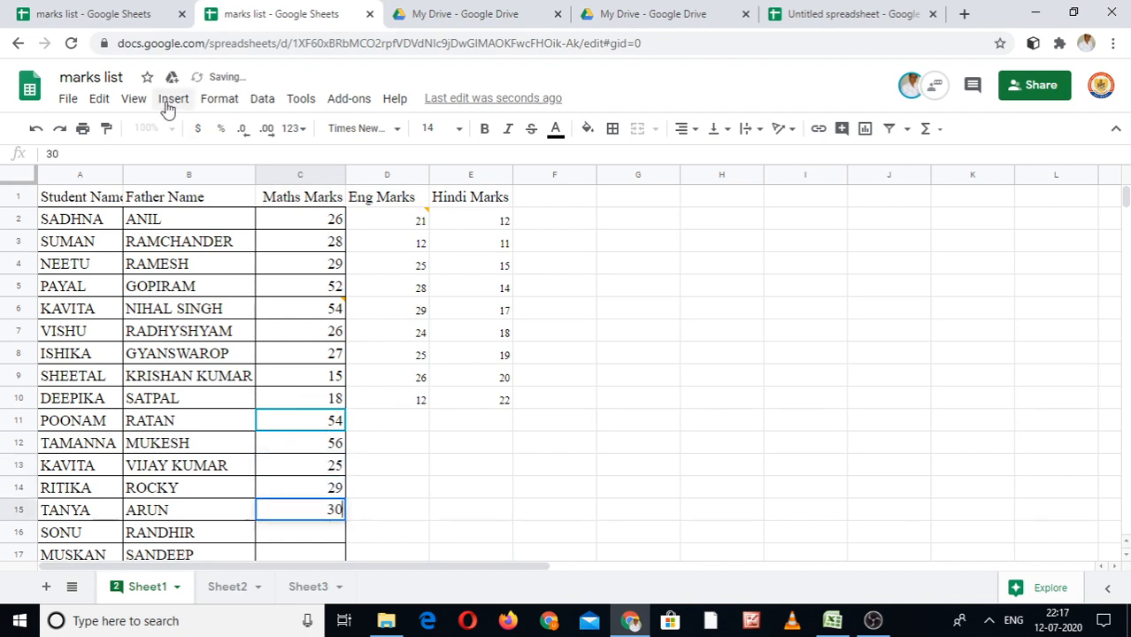
{"action": "key", "text": "Return"}
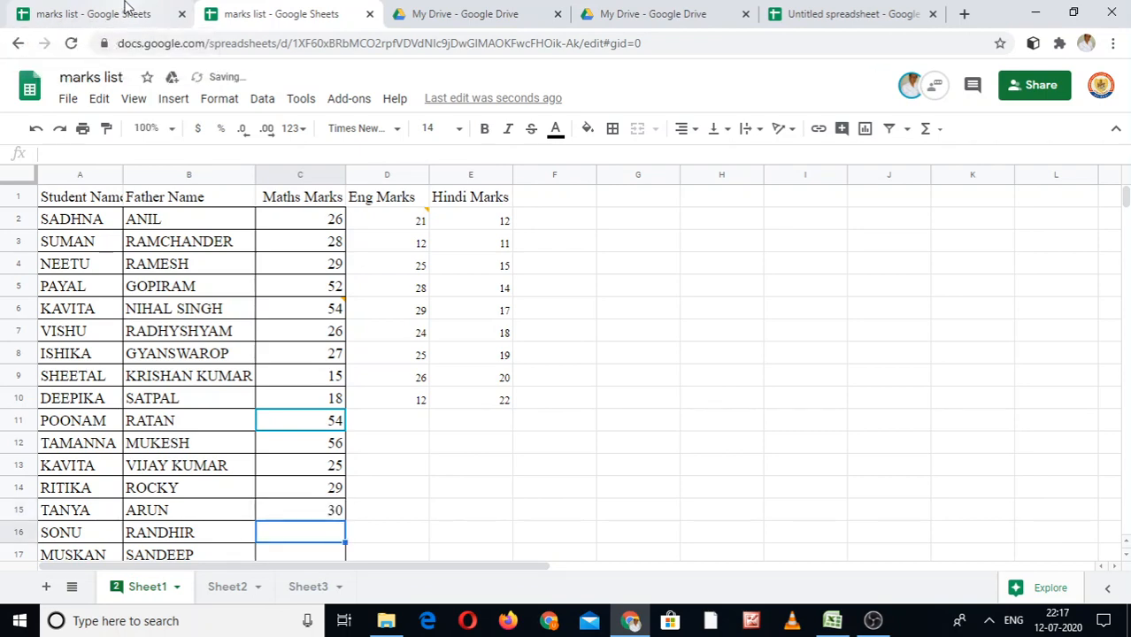
Check the new Maths Marks in the other account's copy and select the Hindi Marks cell E10
{"action": "left_click", "coordinate": [111, 12]}
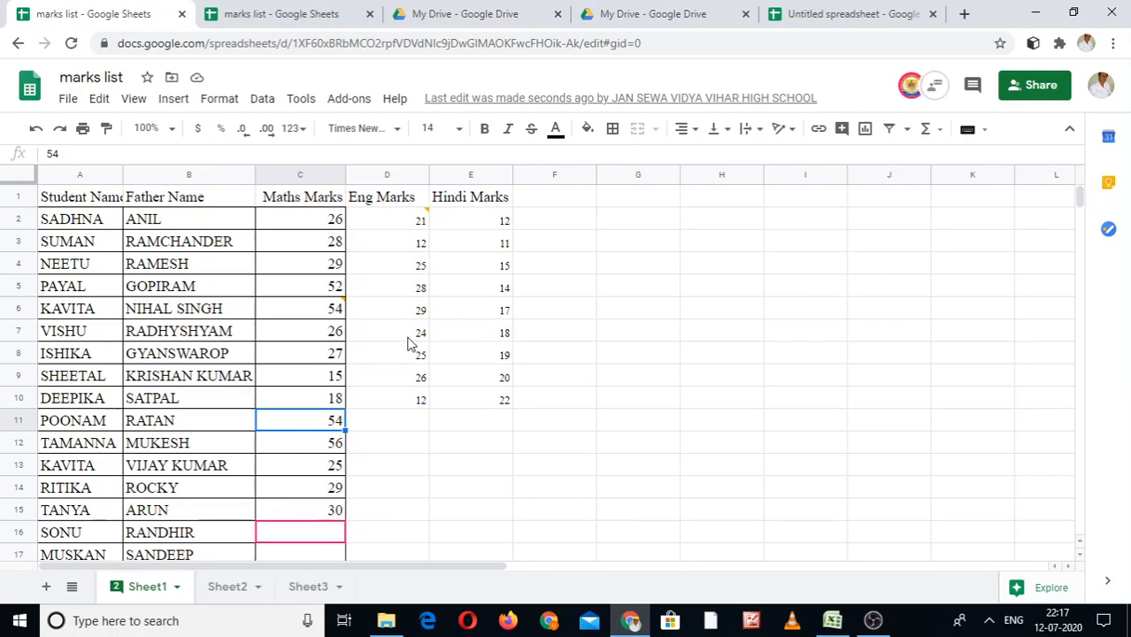
{"action": "left_click", "coordinate": [409, 421]}
{"action": "left_click", "coordinate": [474, 408]}
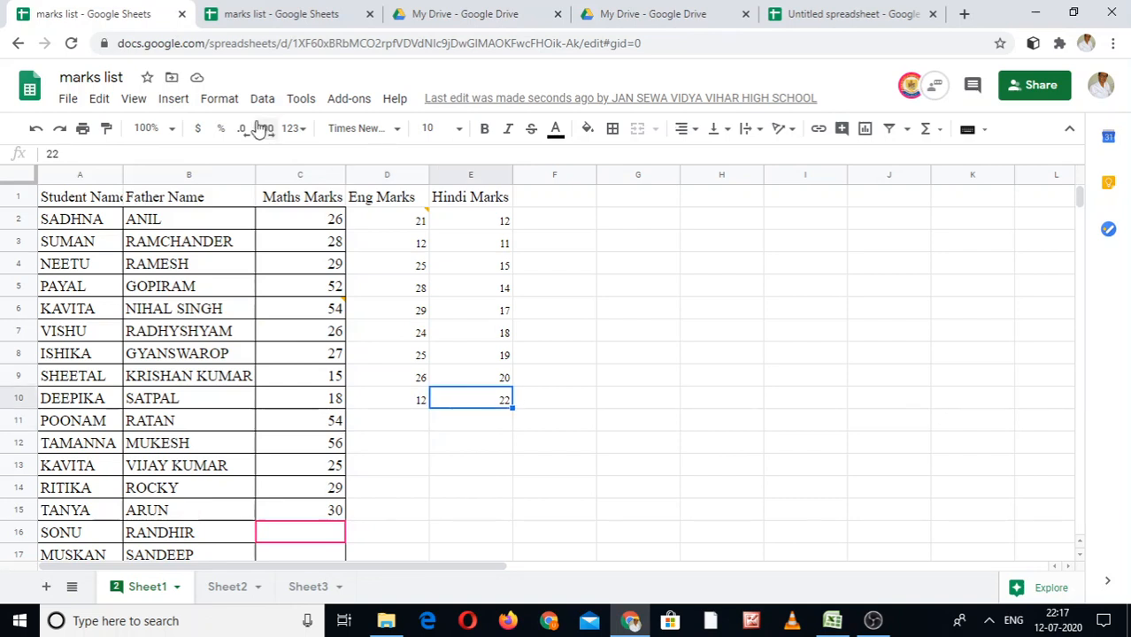
View the comment on Maths Marks cell C6 in the school account's copy and return to the other account's copy
{"action": "left_click", "coordinate": [274, 13]}
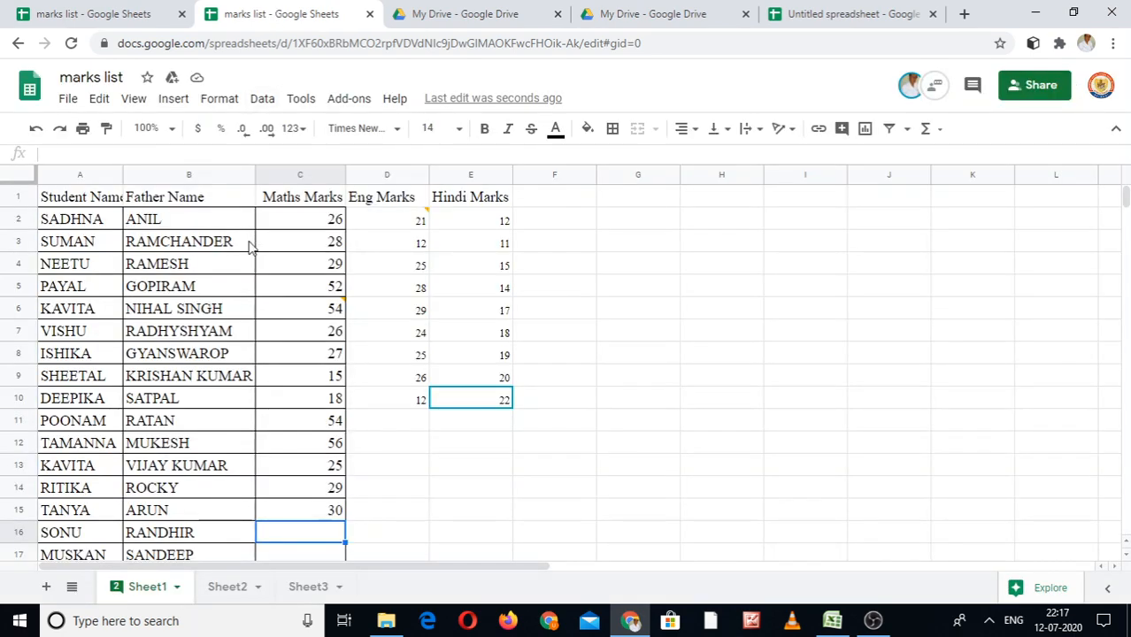
{"action": "mouse_move", "coordinate": [284, 311]}
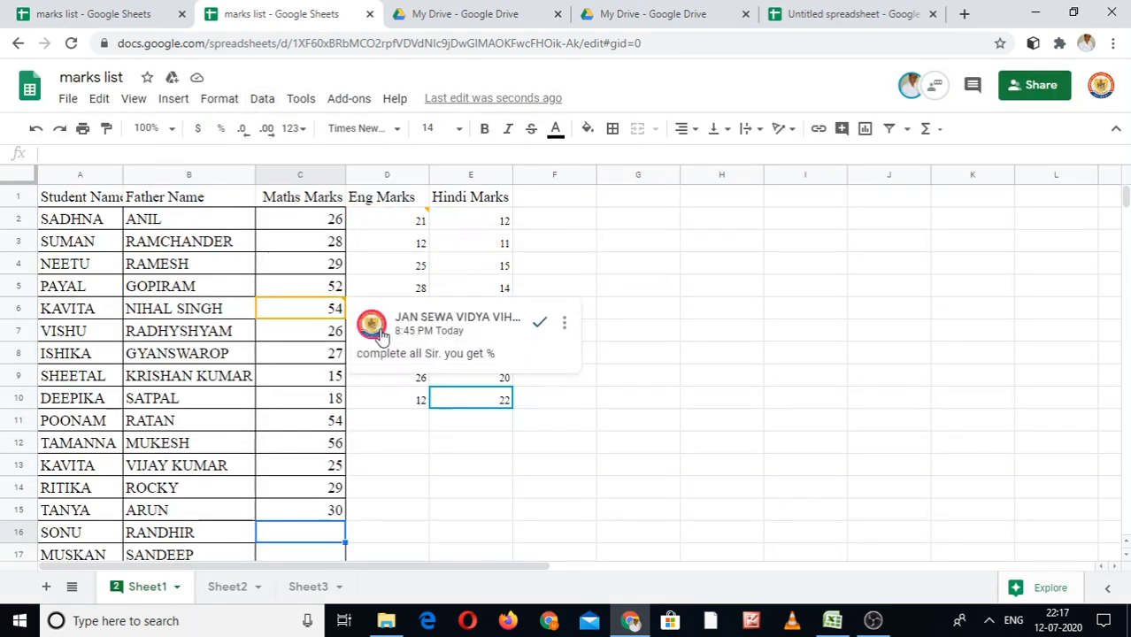
{"action": "mouse_move", "coordinate": [380, 337]}
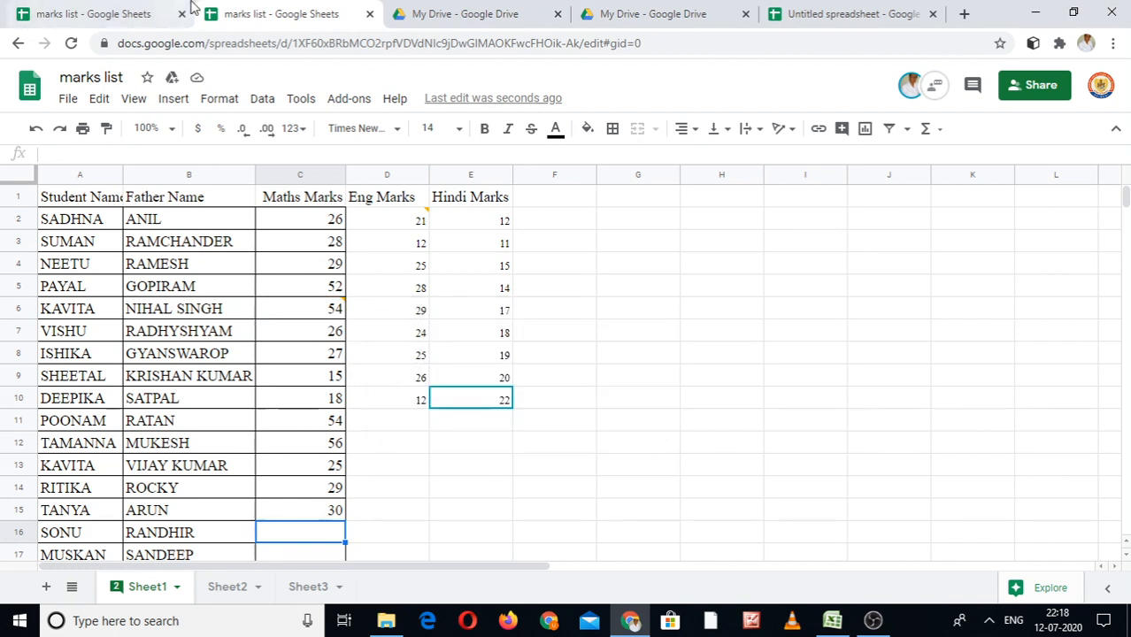
{"action": "left_click", "coordinate": [121, 12]}
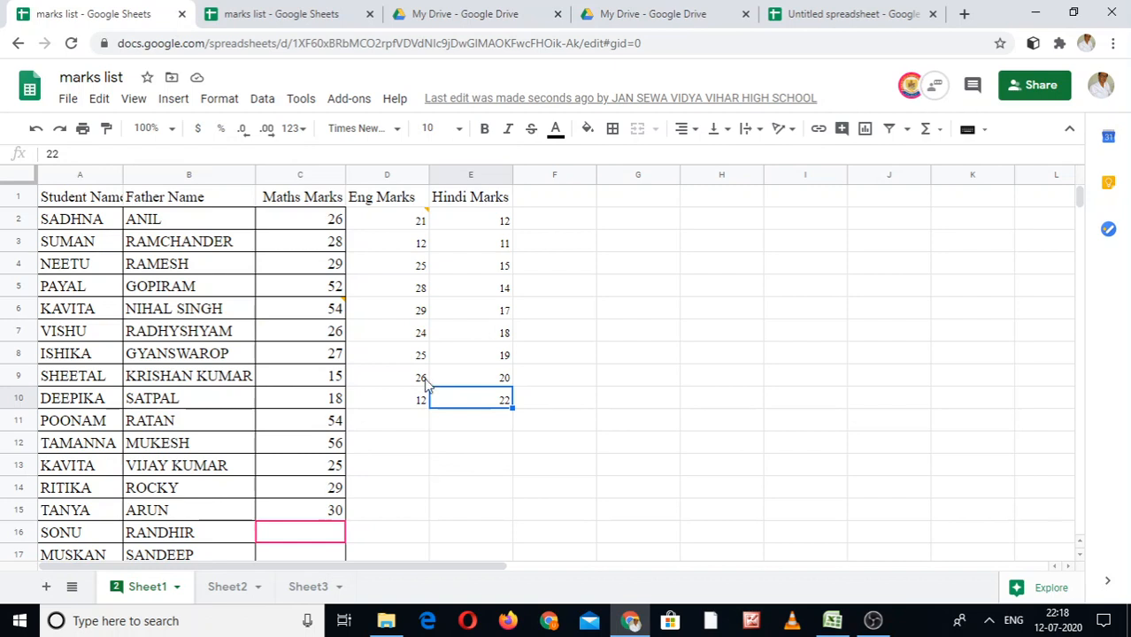
Switch to Google Drive to view the Shared with me files and return to the first account's marks list
{"action": "left_click", "coordinate": [449, 13]}
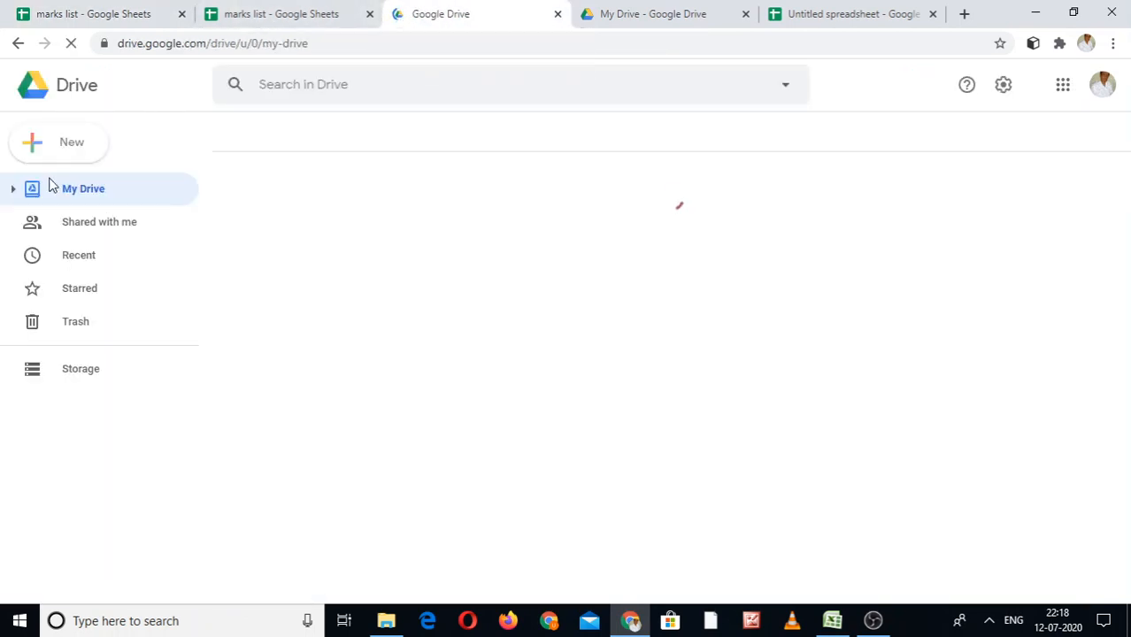
{"action": "left_click", "coordinate": [88, 229]}
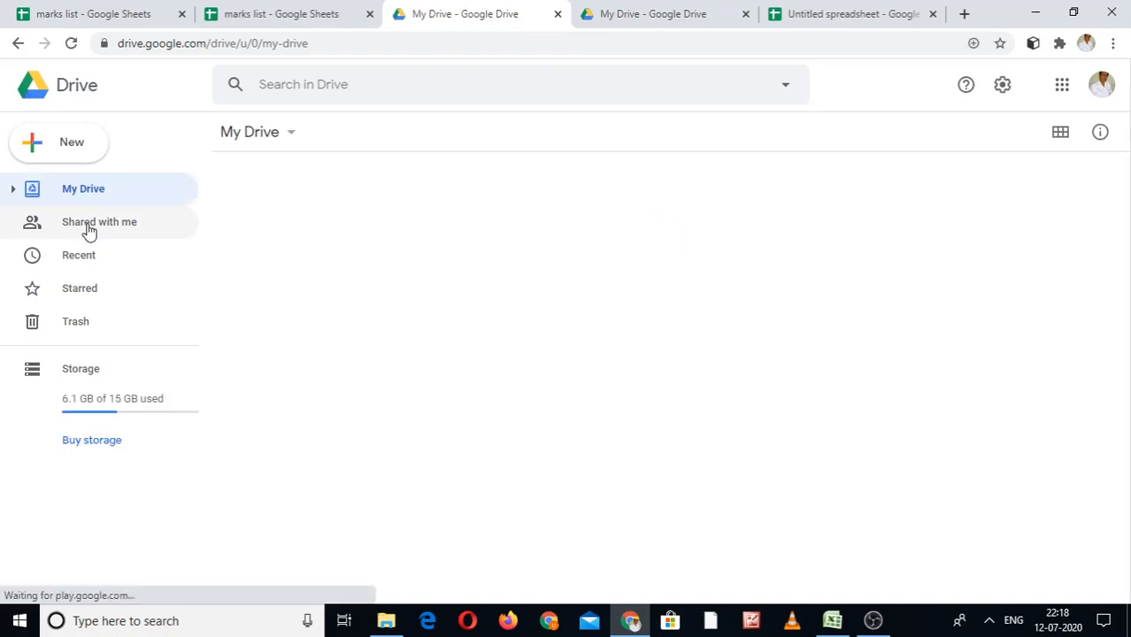
{"action": "left_click", "coordinate": [88, 229]}
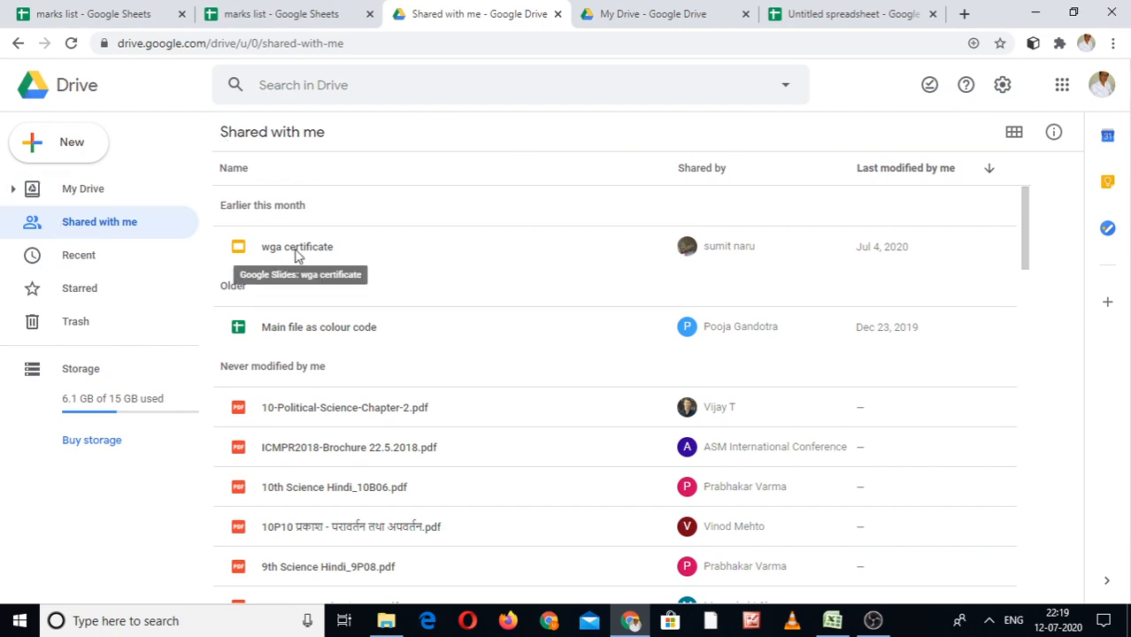
{"action": "left_click", "coordinate": [305, 9]}
{"action": "left_click", "coordinate": [88, 7]}
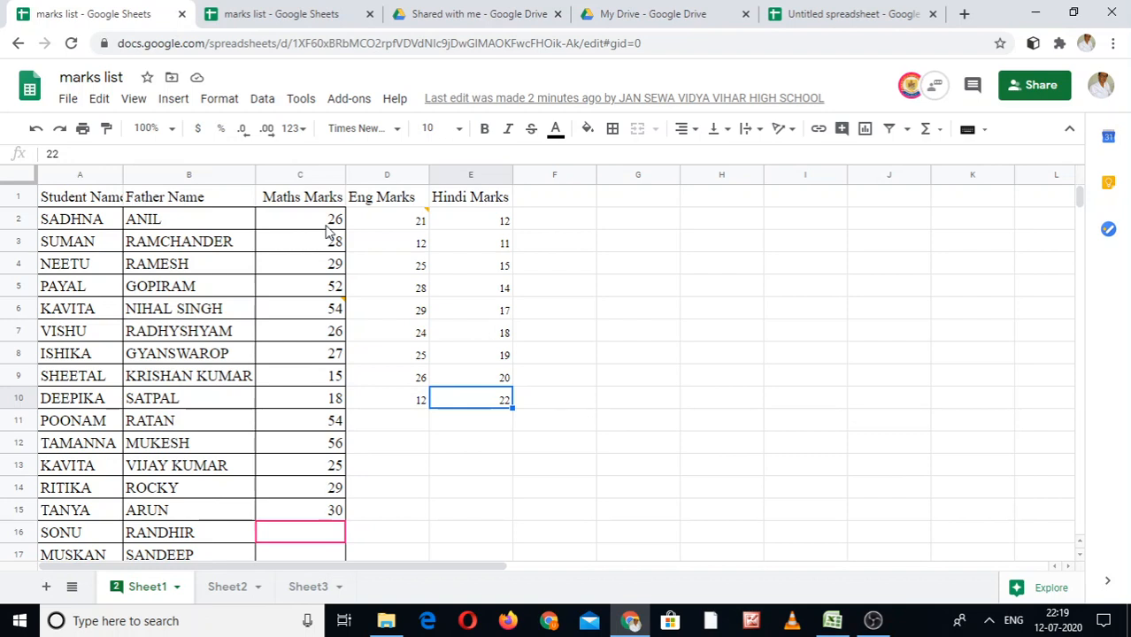
In the school account's copy, add the comment "feel your subject marks asap" to the empty Maths Marks cell C16
{"action": "left_click", "coordinate": [354, 12]}
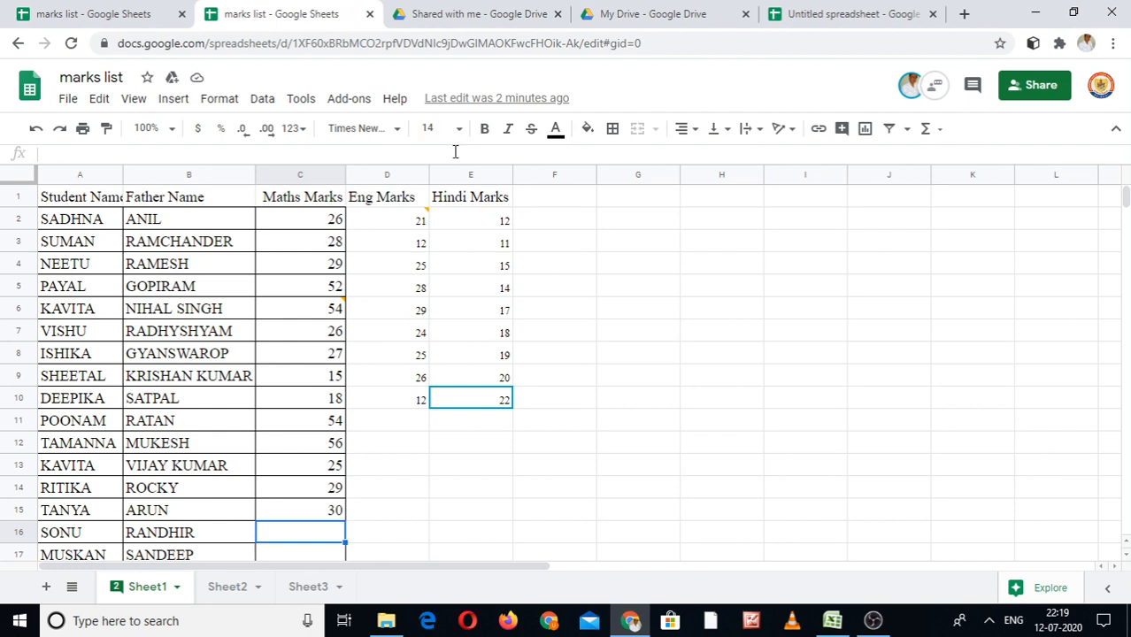
{"action": "left_click", "coordinate": [974, 86]}
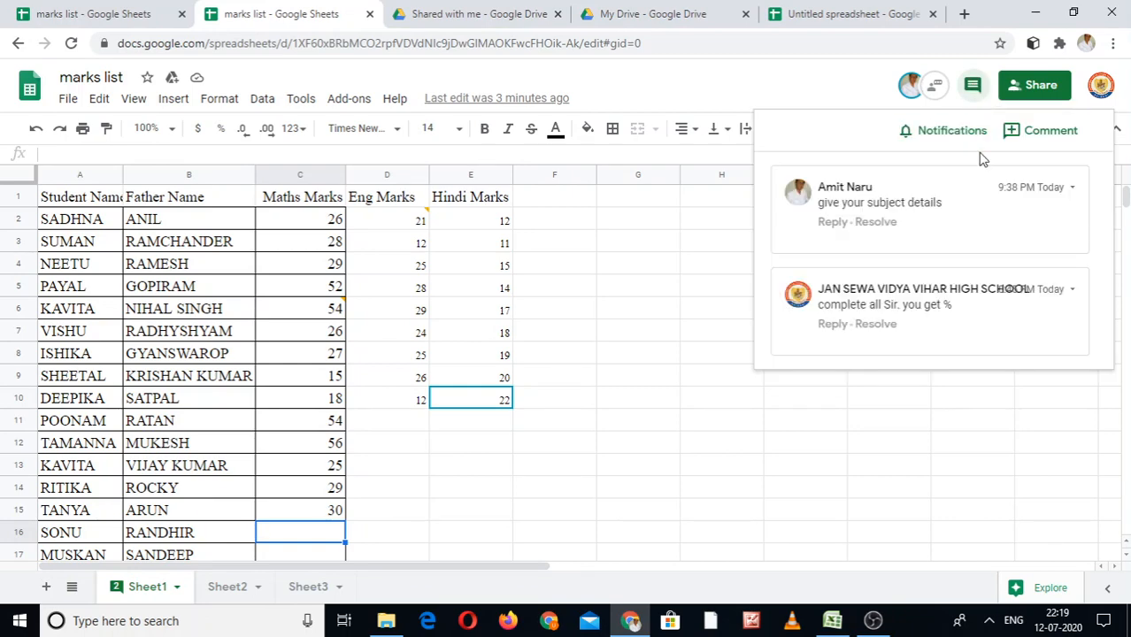
{"action": "left_click", "coordinate": [1050, 131]}
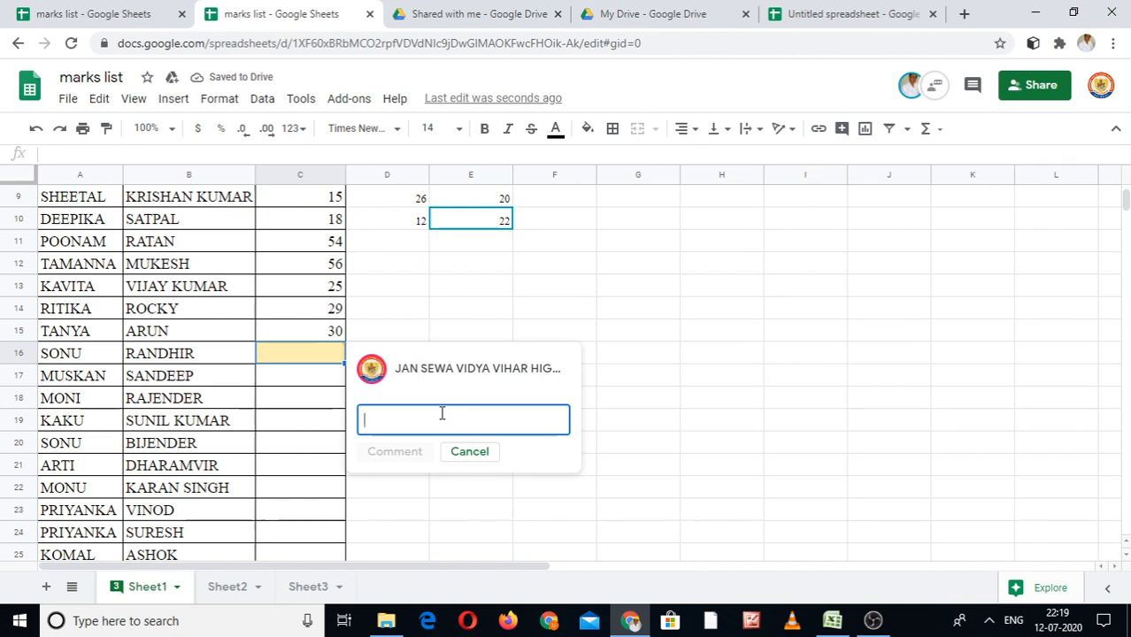
{"action": "type", "text": "do"}
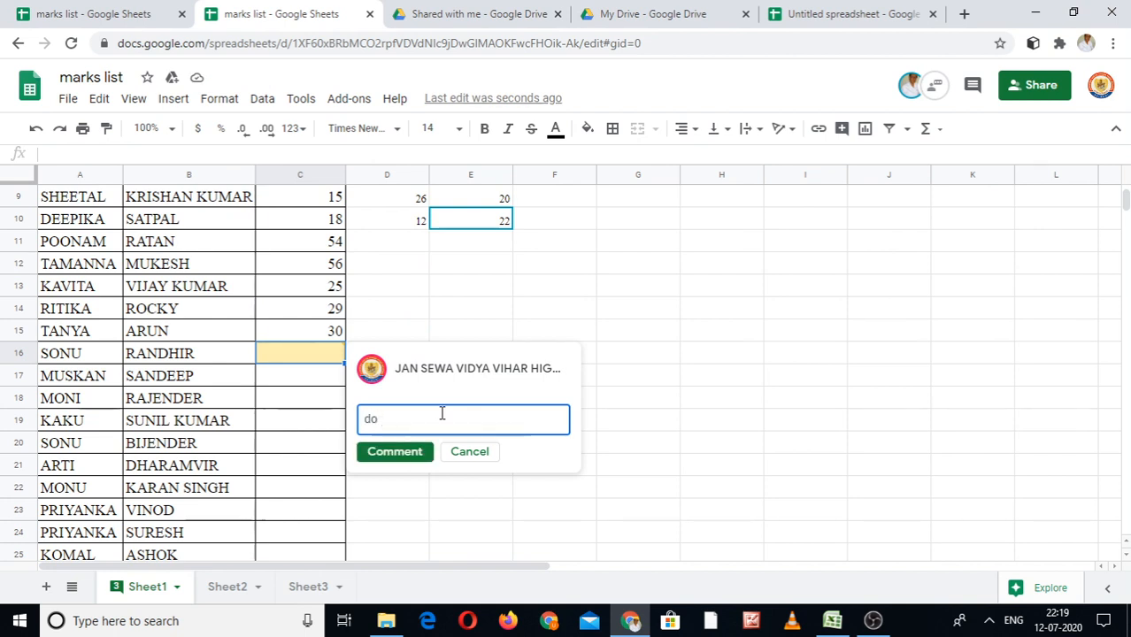
{"action": "key", "text": "BackSpace"}
{"action": "key", "text": "BackSpace"}
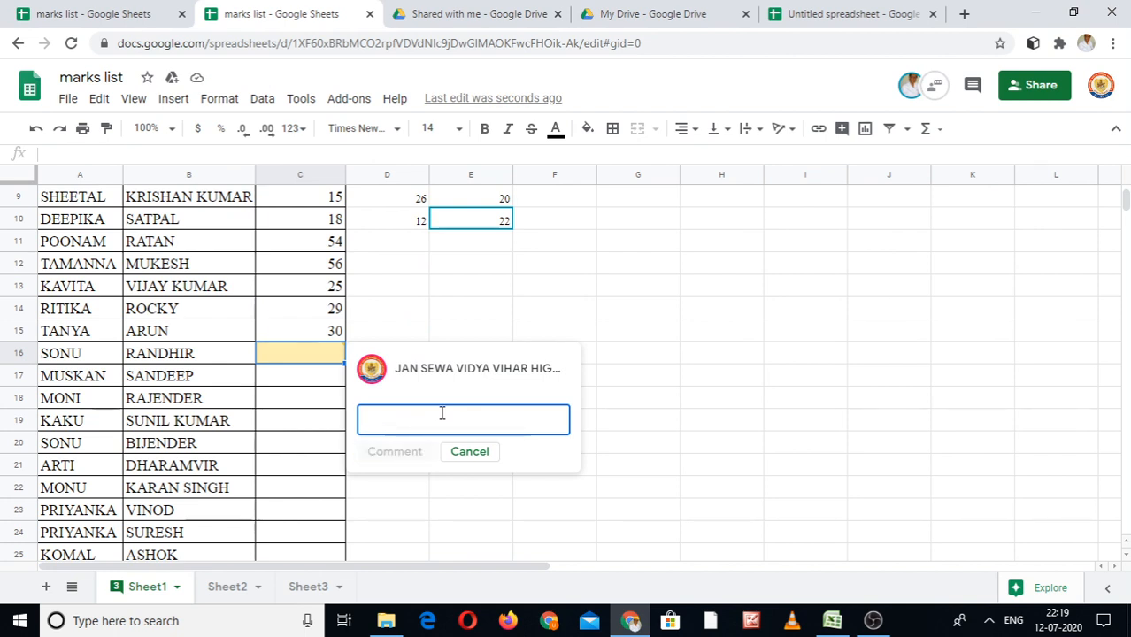
{"action": "type", "text": "feel yo"}
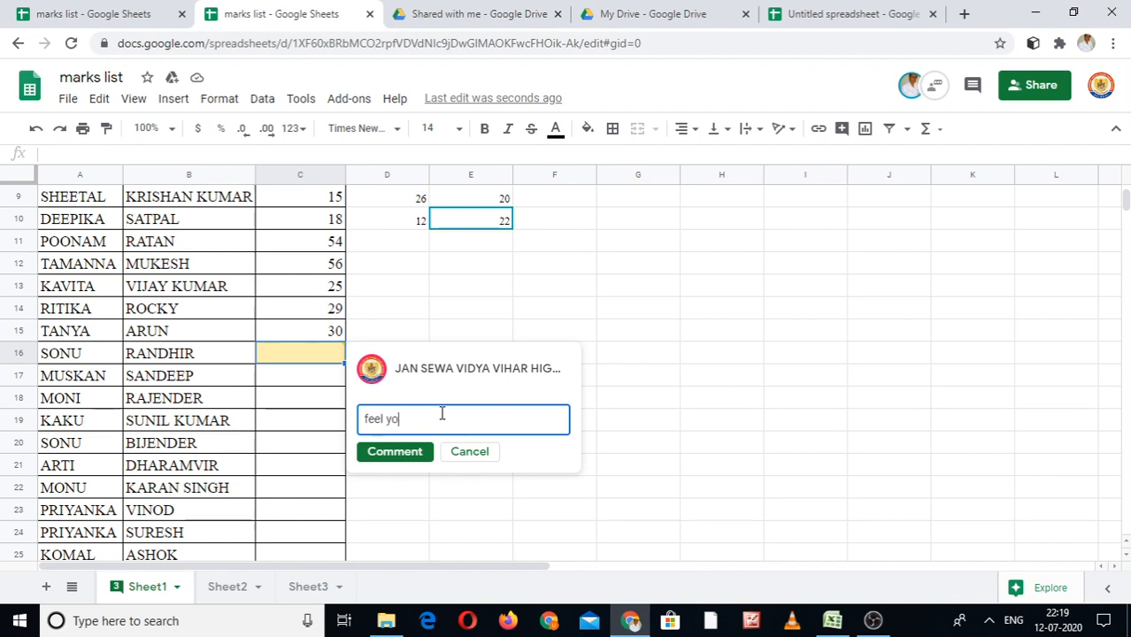
{"action": "type", "text": "ur subject marks asap"}
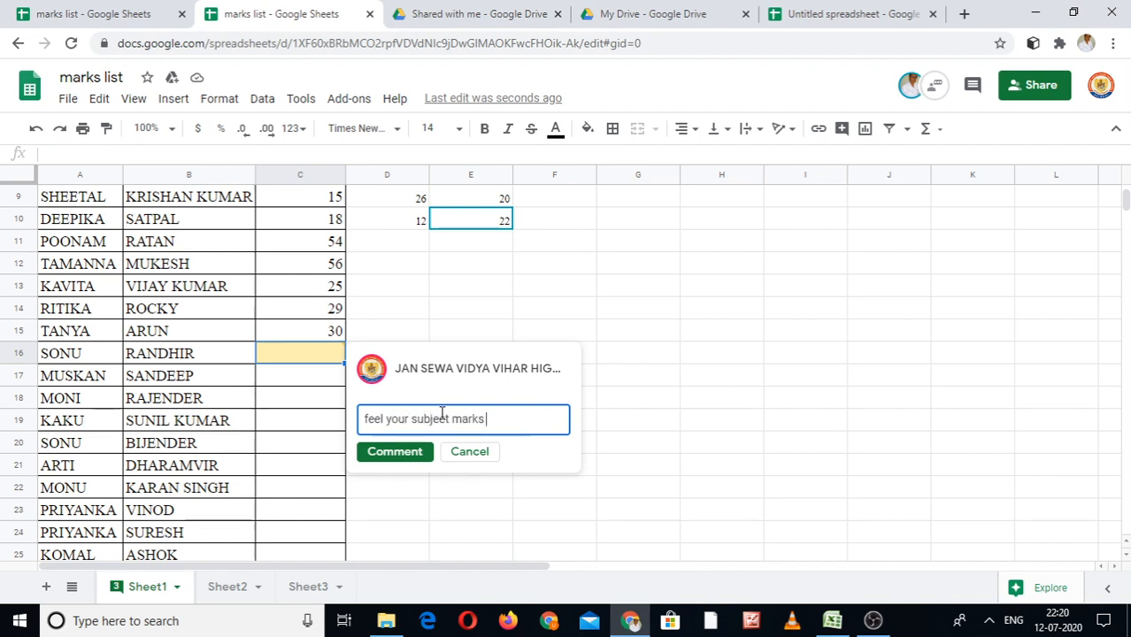
{"action": "left_click", "coordinate": [403, 454]}
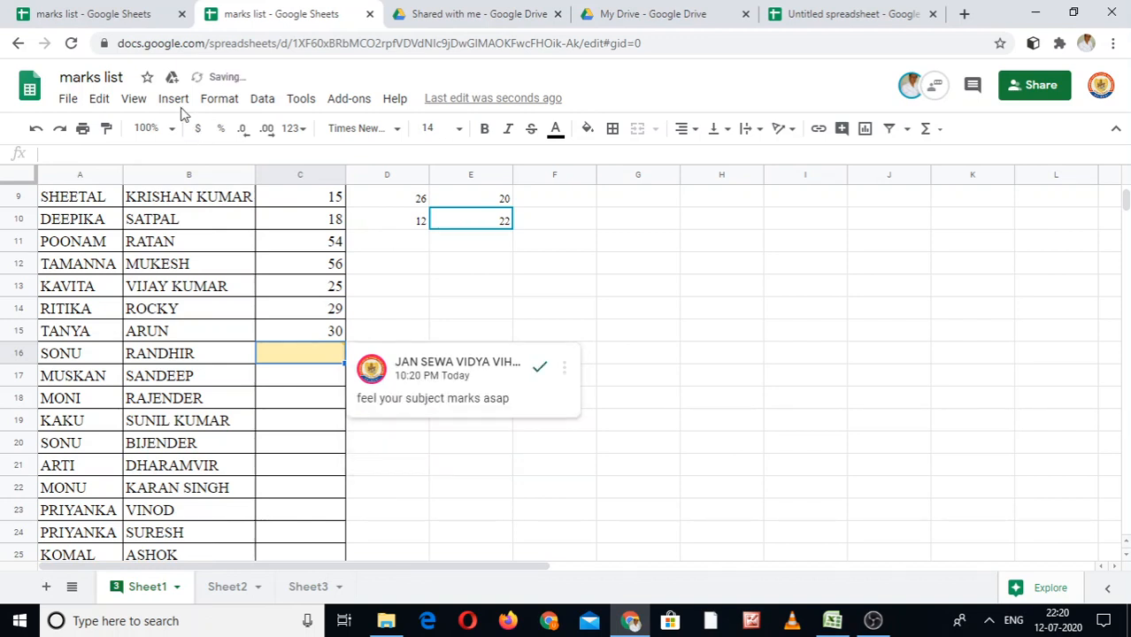
In the other account's copy, view the comments on cells C6 and C16 and select the Maths Marks heading C1
{"action": "left_click", "coordinate": [93, 13]}
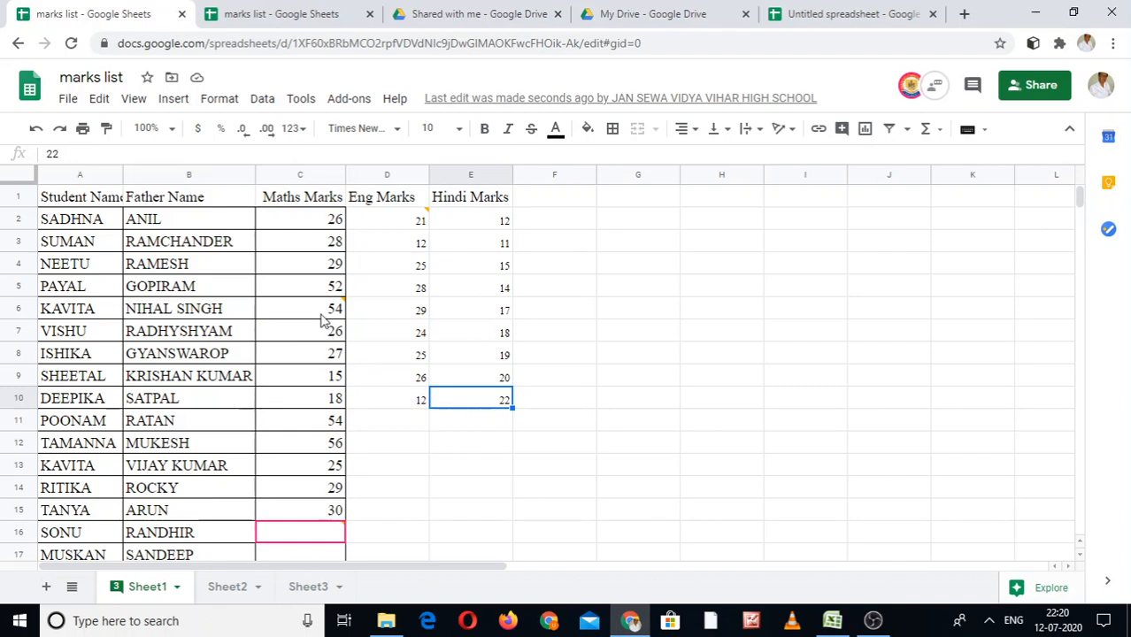
{"action": "mouse_move", "coordinate": [323, 314]}
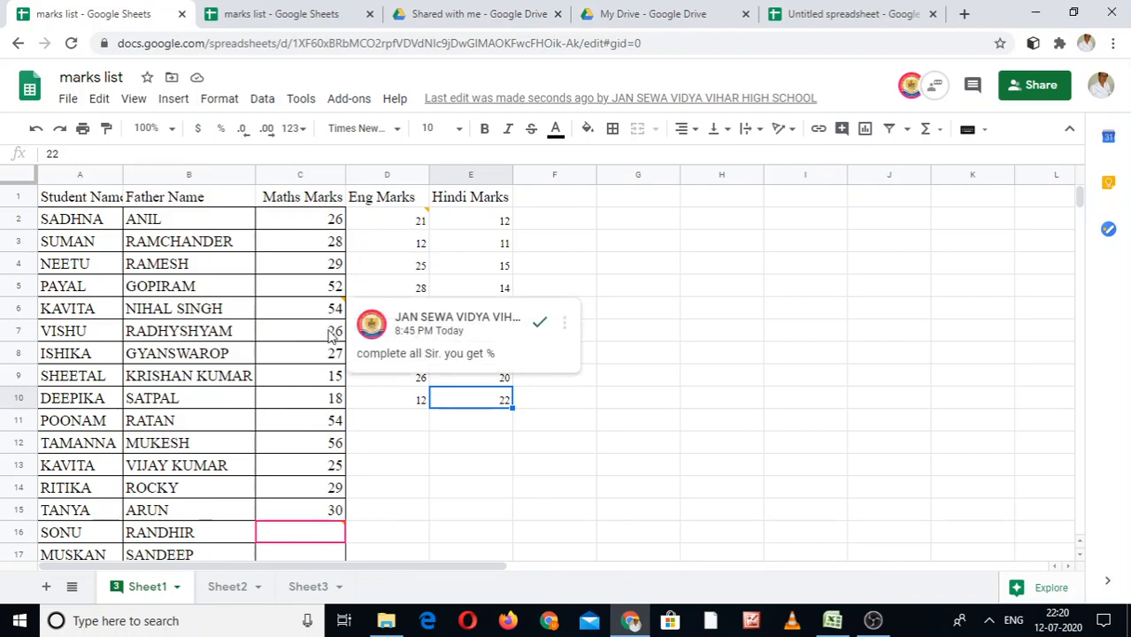
{"action": "mouse_move", "coordinate": [338, 537]}
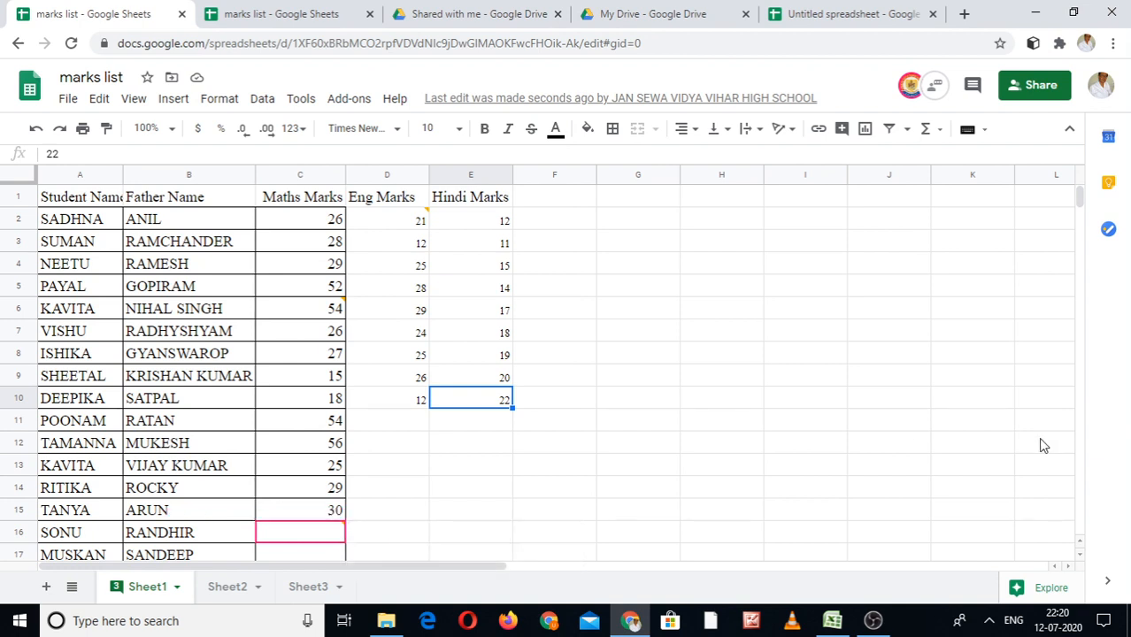
{"action": "scroll", "coordinate": [1084, 445], "scroll_direction": "down", "scroll_amount": 1}
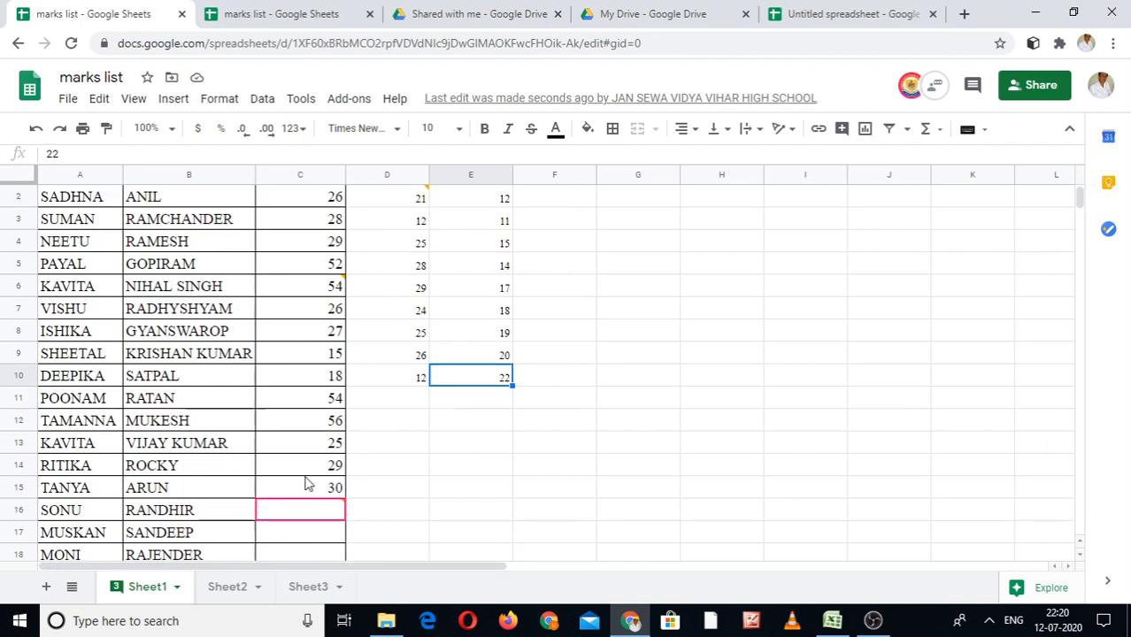
{"action": "mouse_move", "coordinate": [309, 510]}
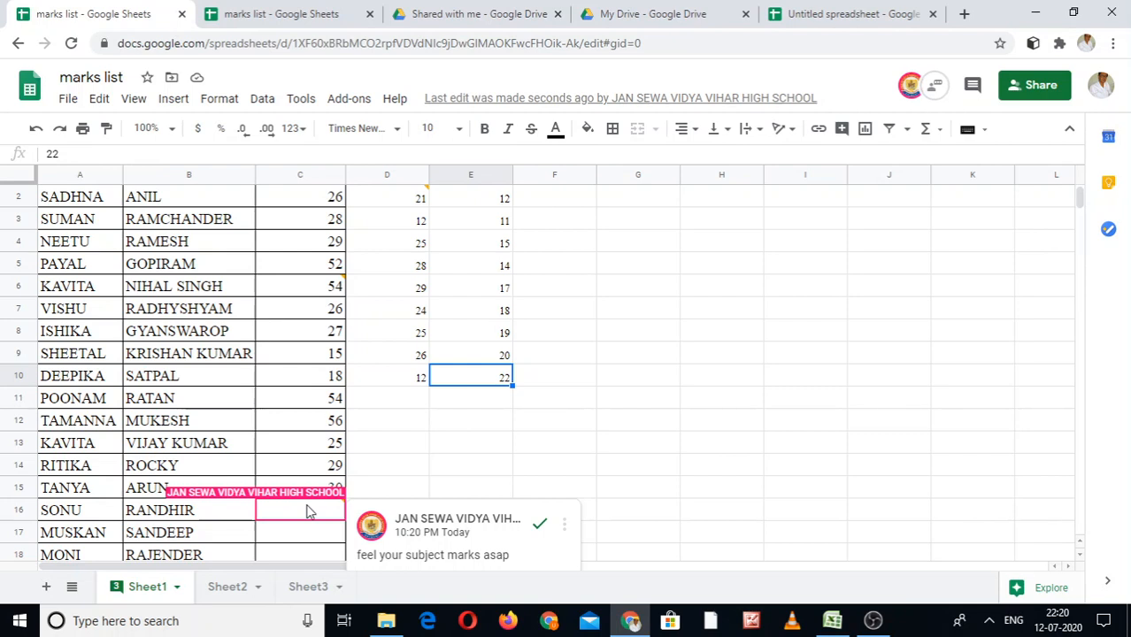
{"action": "left_click", "coordinate": [302, 199]}
{"action": "key", "text": "Up"}
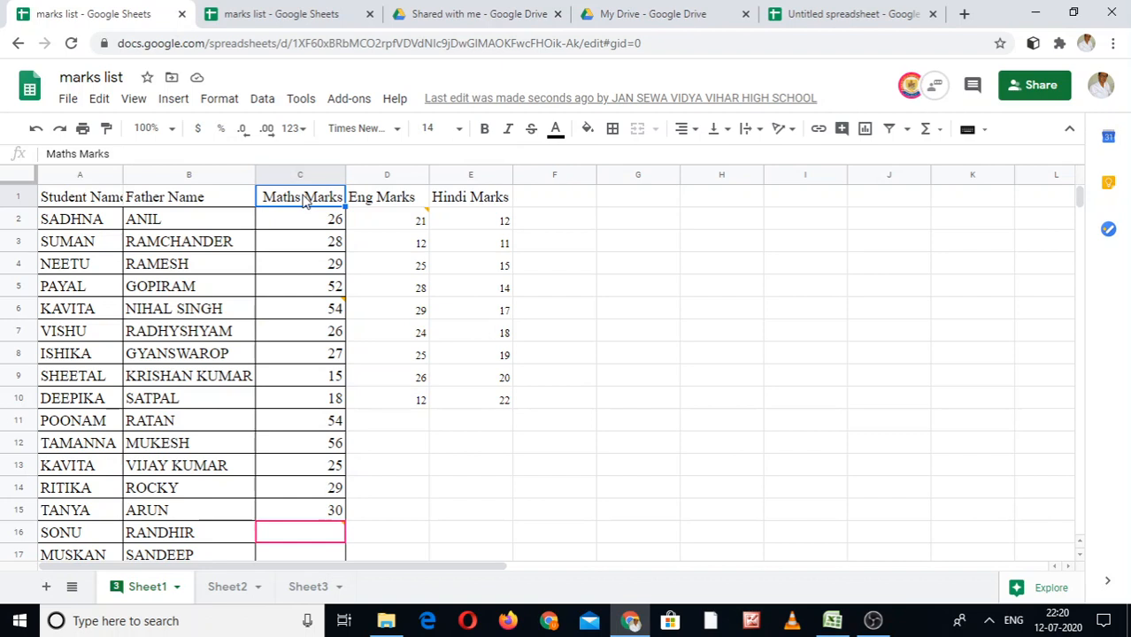
Examine the Maths, Eng and Hindi Marks headings in C1:E1 and the first student's marks in row 2
{"action": "key", "text": "Down"}
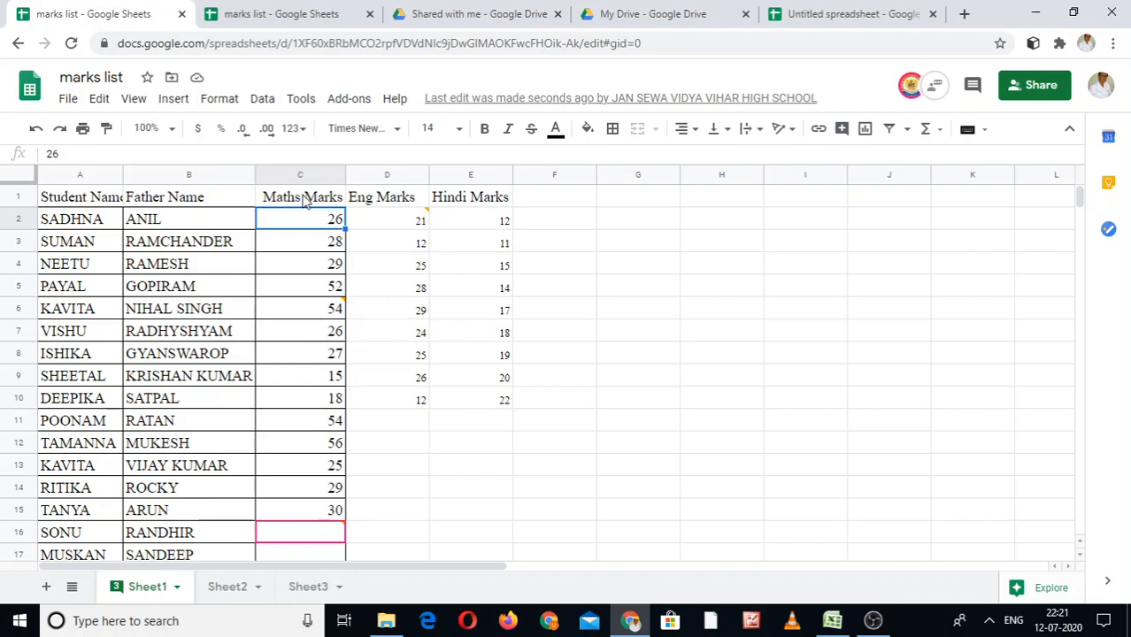
{"action": "key", "text": "Up"}
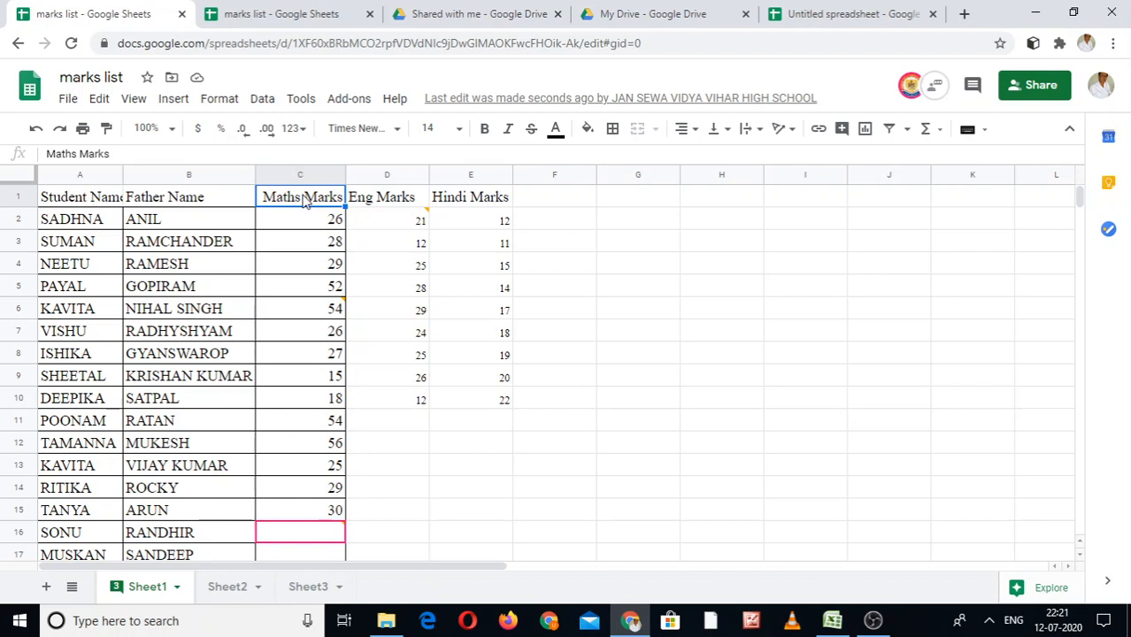
{"action": "key", "text": "Right"}
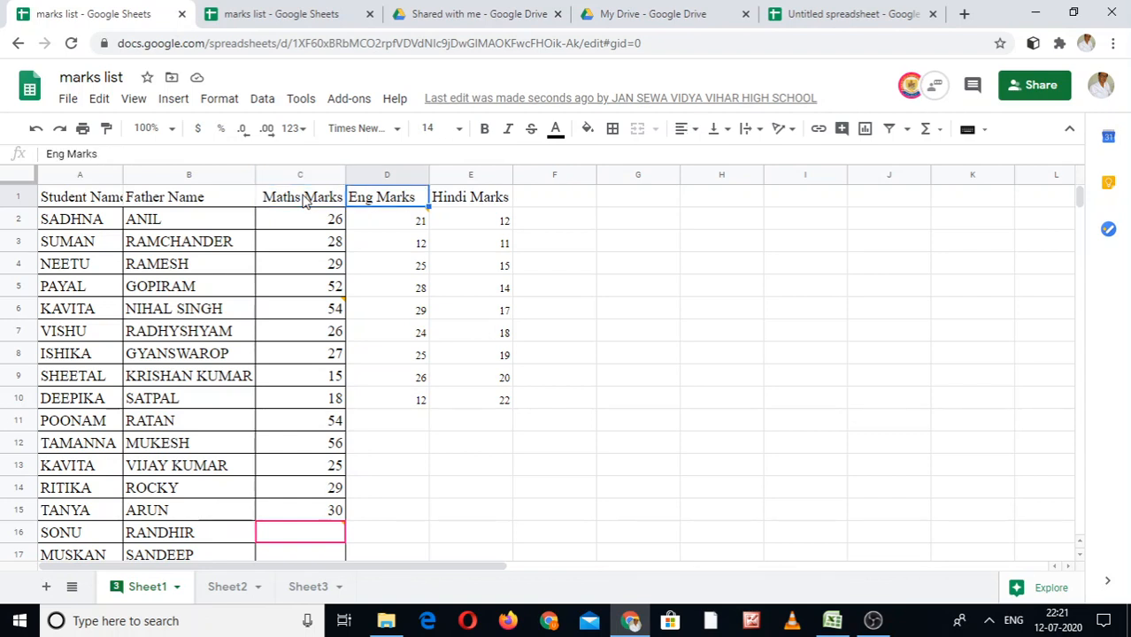
{"action": "key", "text": "Right"}
{"action": "key", "text": "Left"}
{"action": "key", "text": "Right"}
{"action": "key", "text": "Left"}
{"action": "key", "text": "Left"}
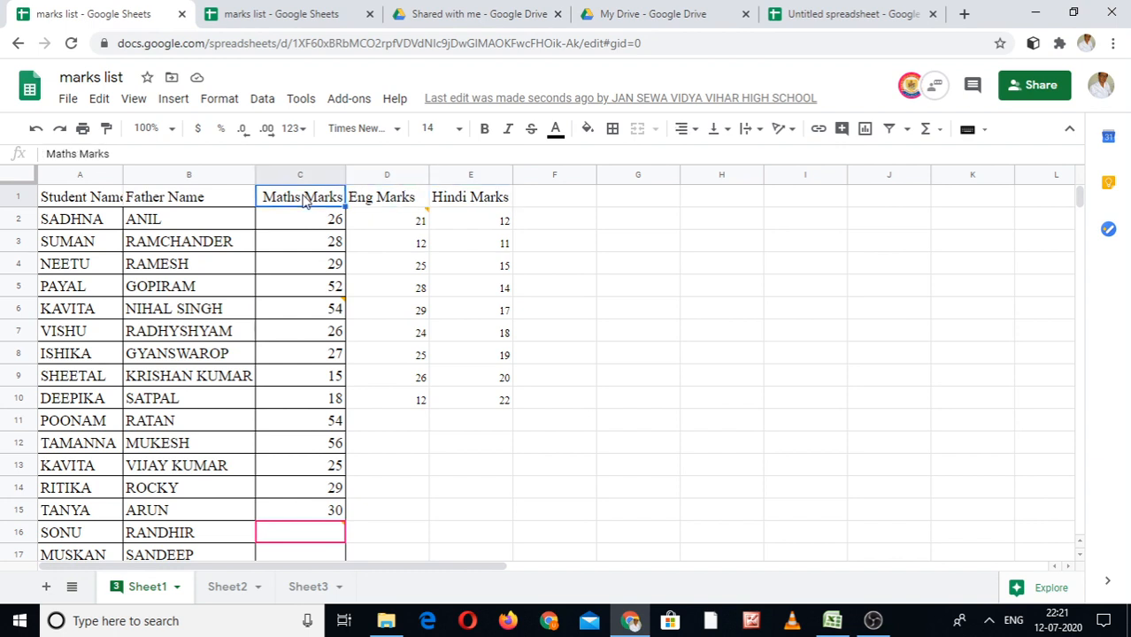
{"action": "key", "text": "Right"}
{"action": "key", "text": "Right"}
{"action": "key", "text": "Left"}
{"action": "key", "text": "Left"}
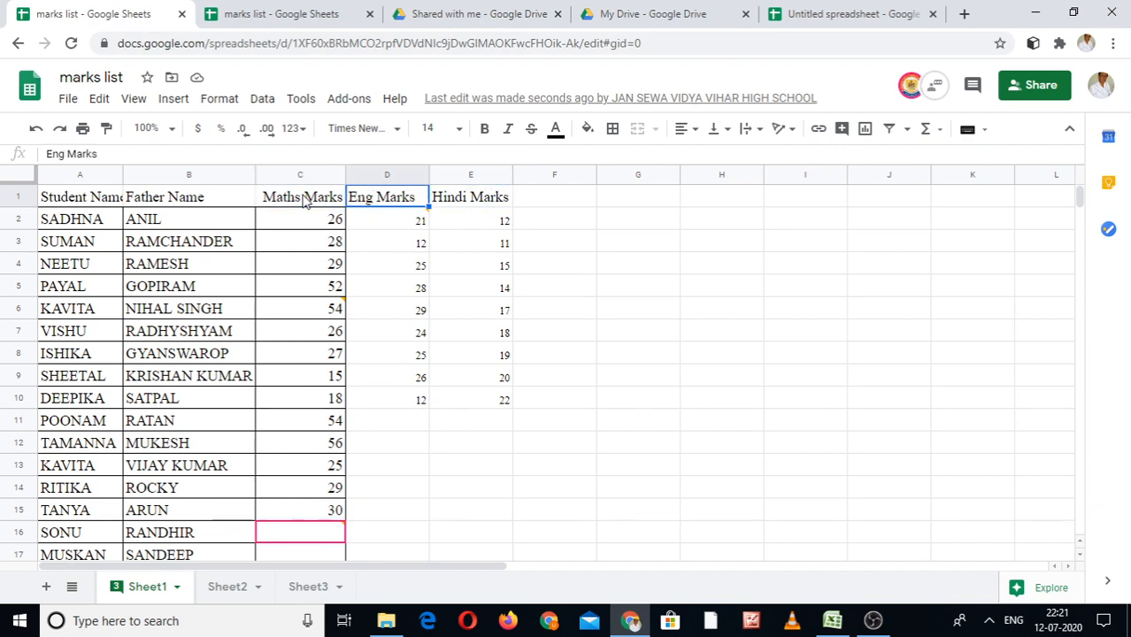
{"action": "key", "text": "Right"}
{"action": "key", "text": "Right"}
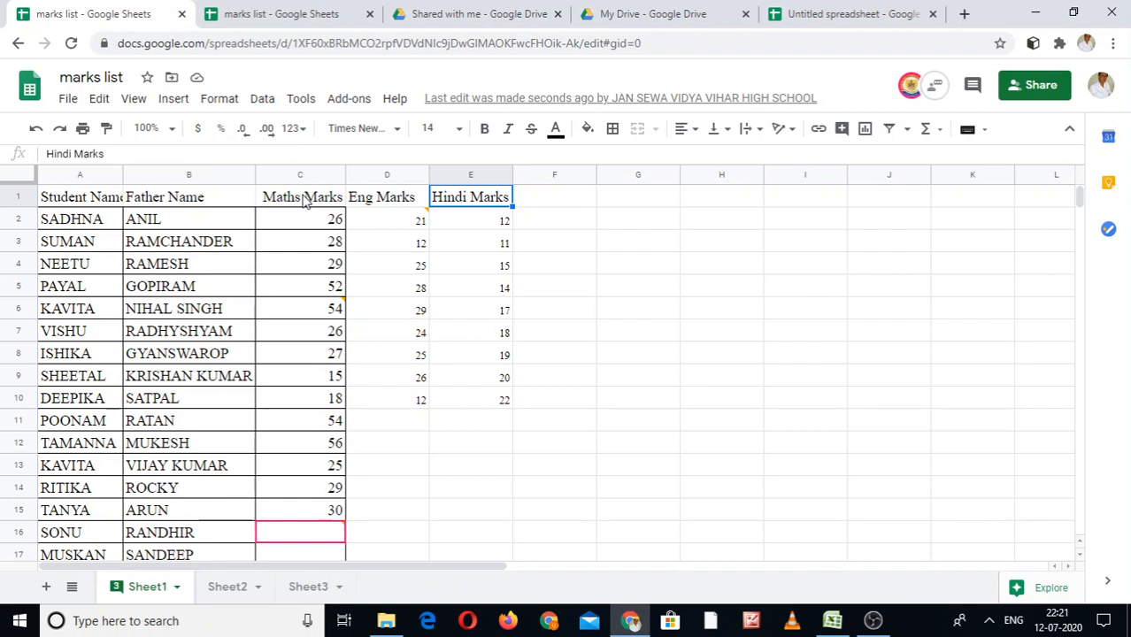
{"action": "key", "text": "Down"}
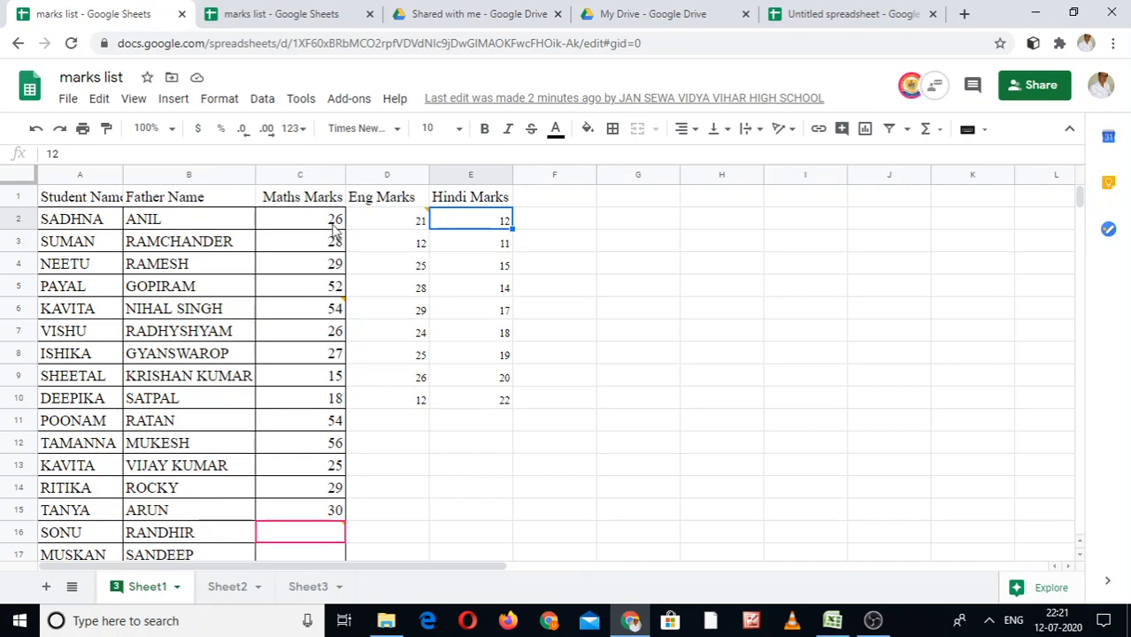
{"action": "left_click", "coordinate": [375, 223]}
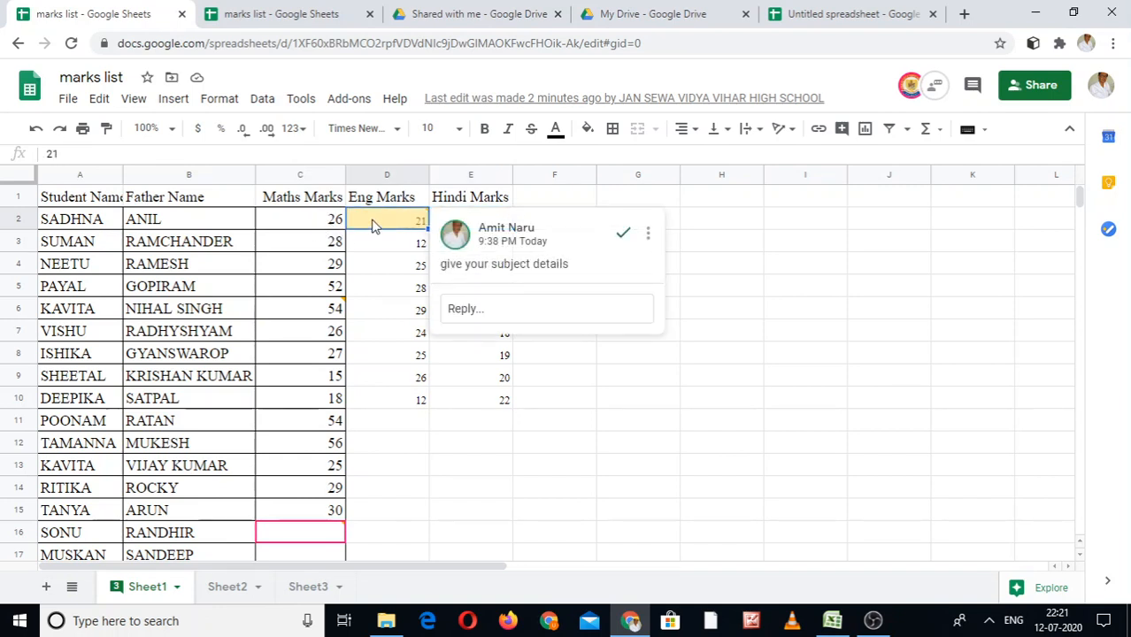
{"action": "left_click", "coordinate": [303, 228]}
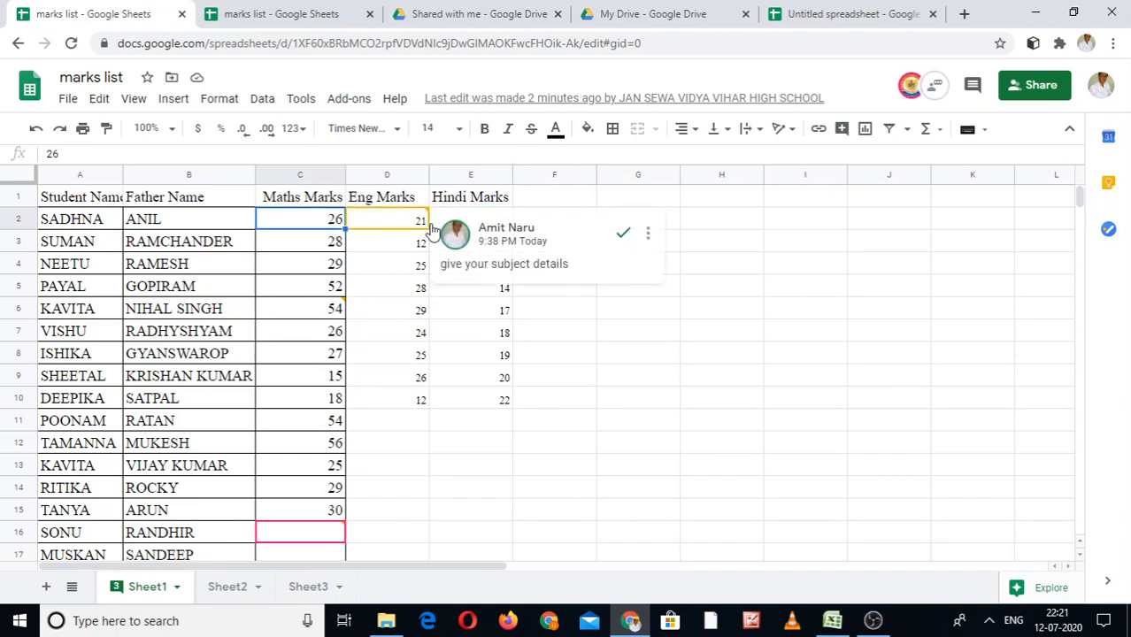
Rename the marks headings in C1, D1 and E1 as "unit-1", "unit-II" and "Unit-III"
{"action": "left_click", "coordinate": [305, 200]}
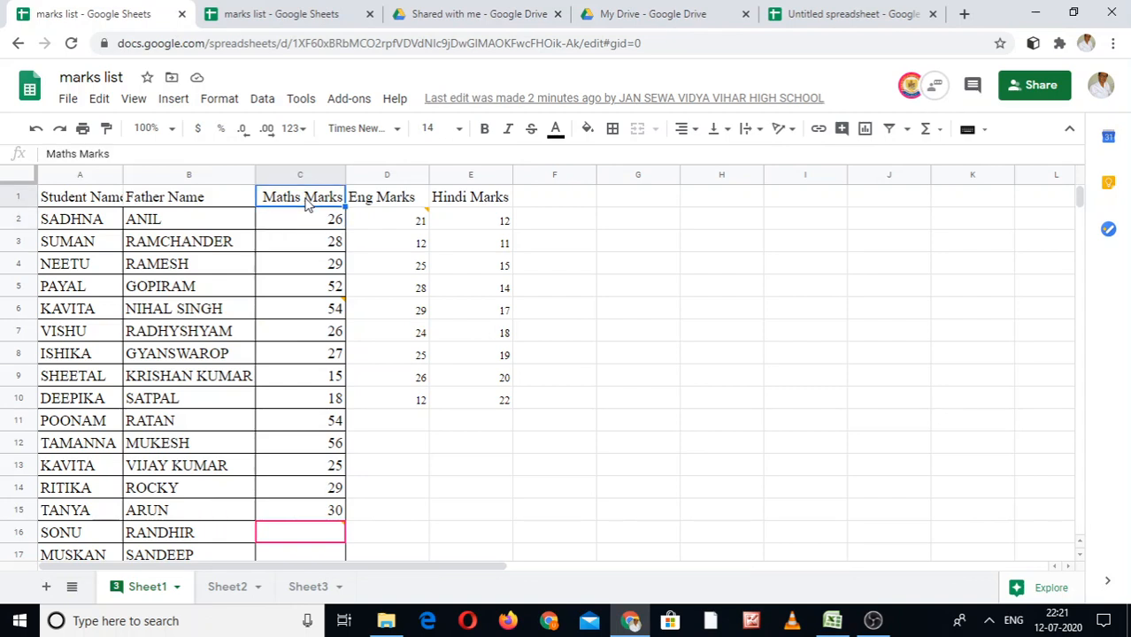
{"action": "type", "text": "unit"}
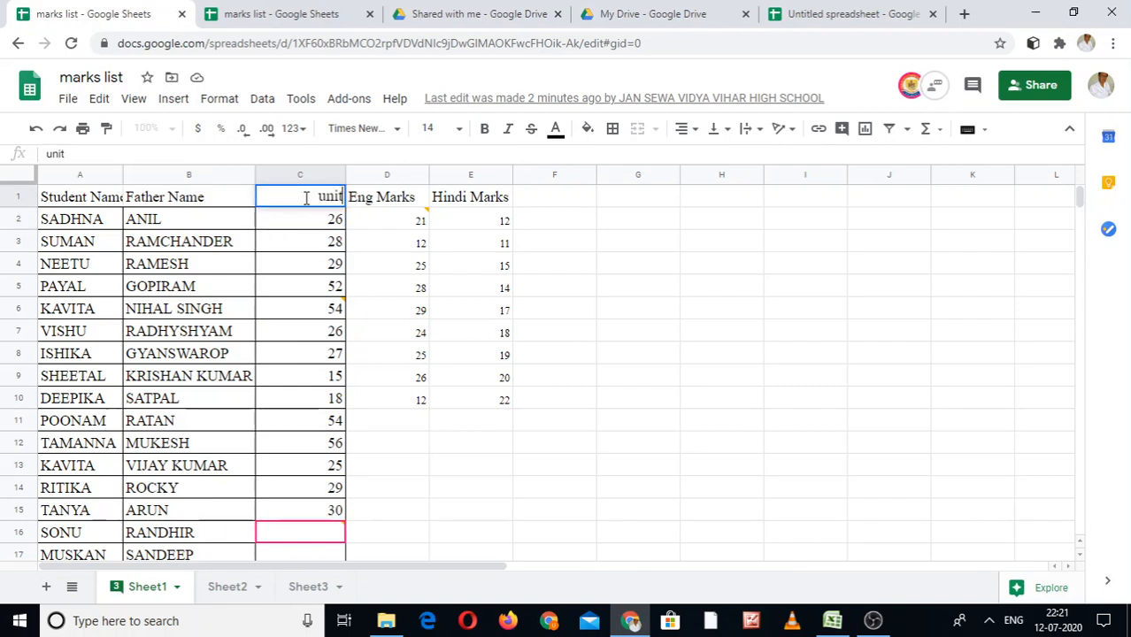
{"action": "type", "text": "-1"}
{"action": "key", "text": "Tab"}
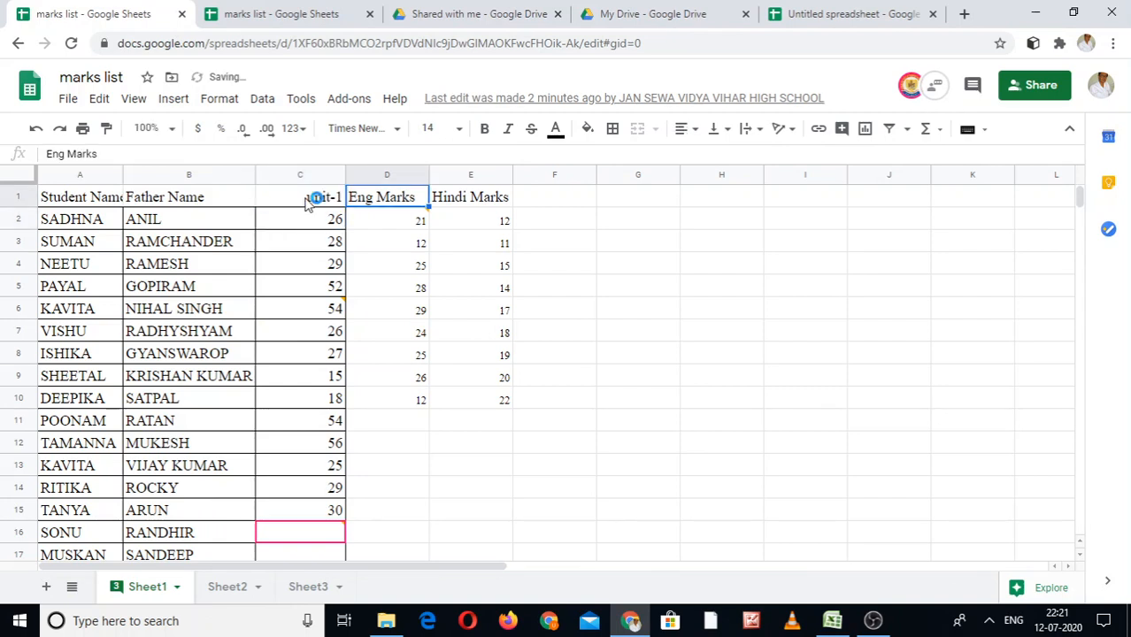
{"action": "type", "text": "unit-"}
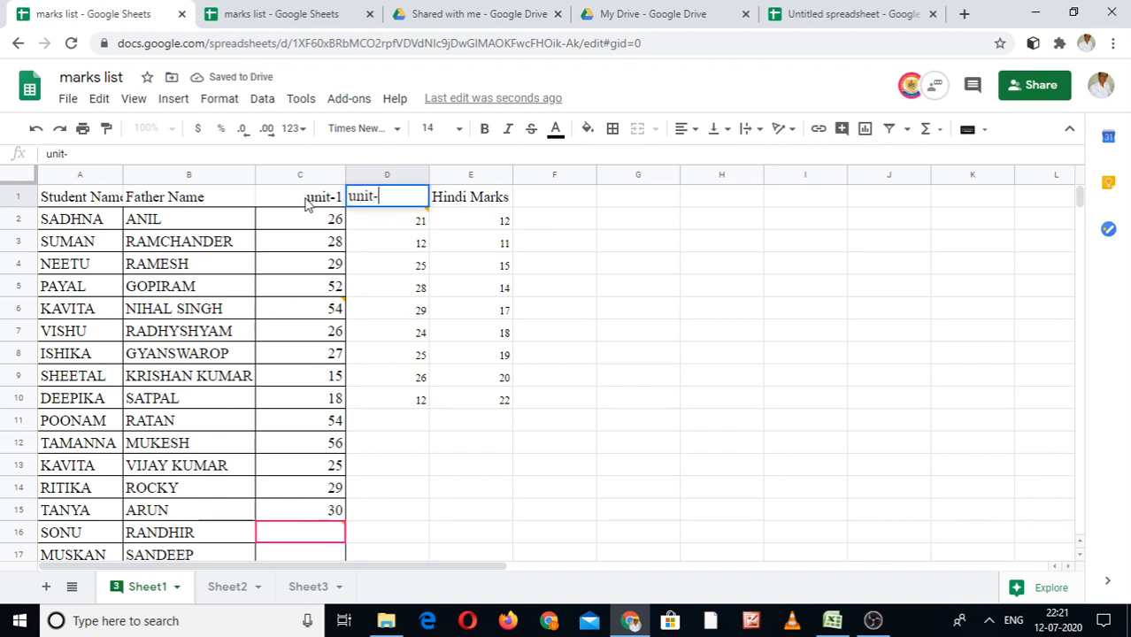
{"action": "type", "text": "II"}
{"action": "key", "text": "Tab"}
{"action": "type", "text": "Unit-II"}
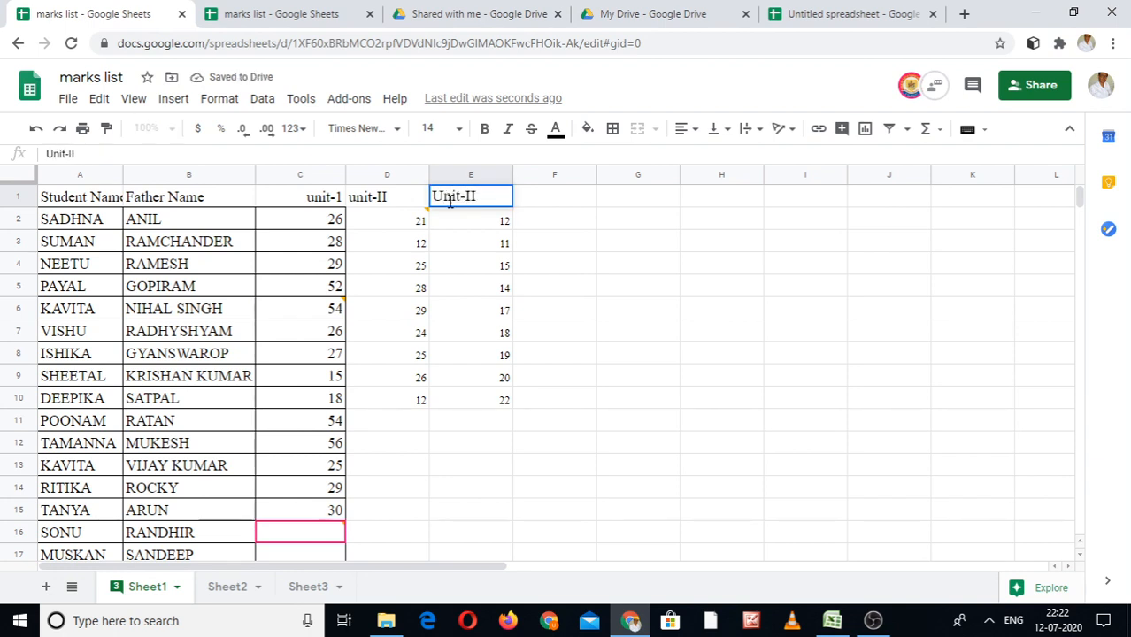
{"action": "type", "text": "I"}
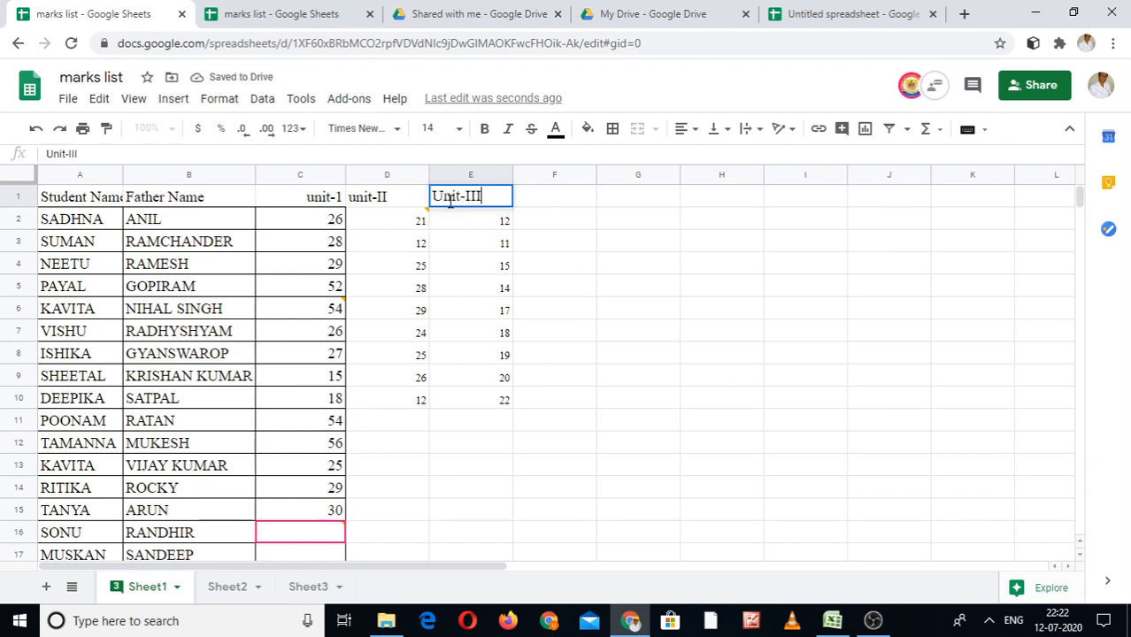
{"action": "left_click", "coordinate": [326, 224]}
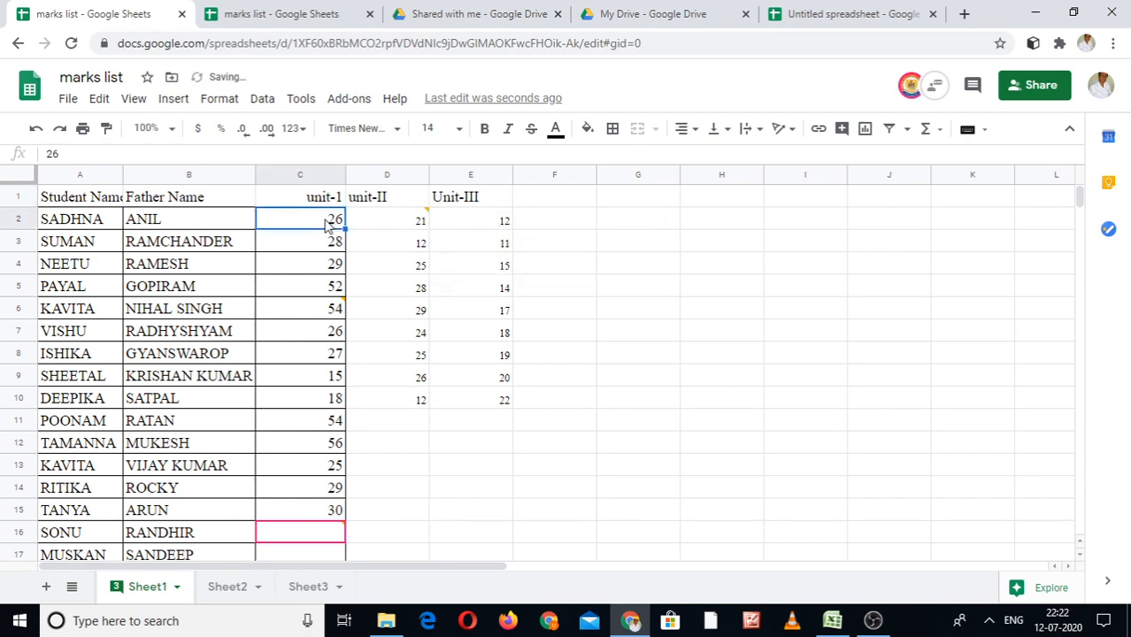
View the comment on cell D2 and highlight the first student's three unit marks in C2:E2
{"action": "left_click", "coordinate": [373, 225]}
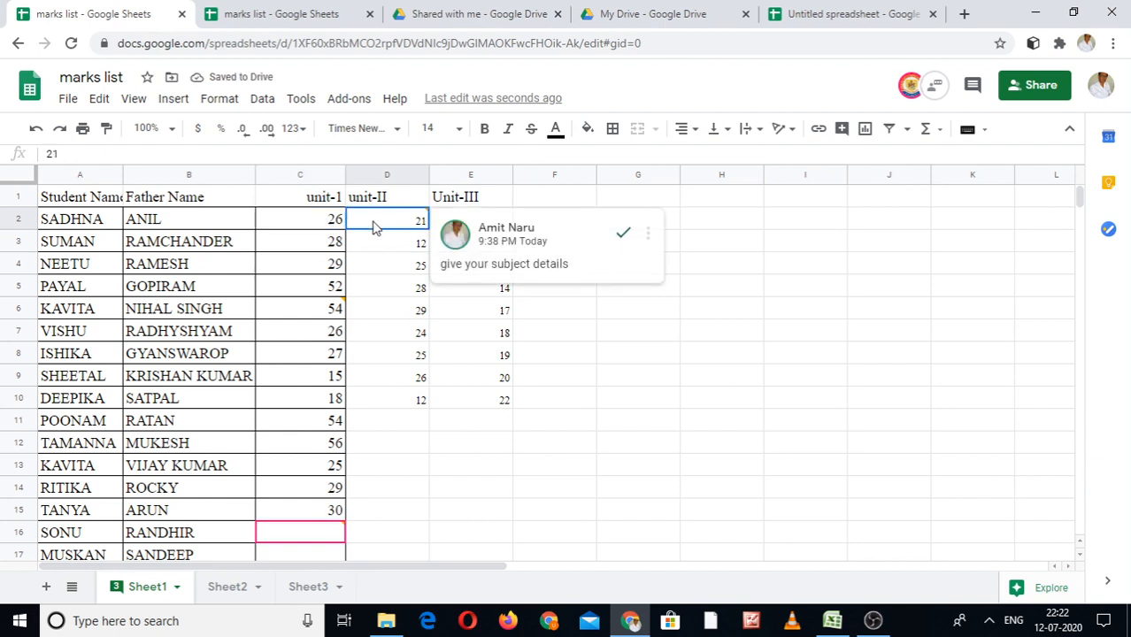
{"action": "left_click", "coordinate": [295, 226]}
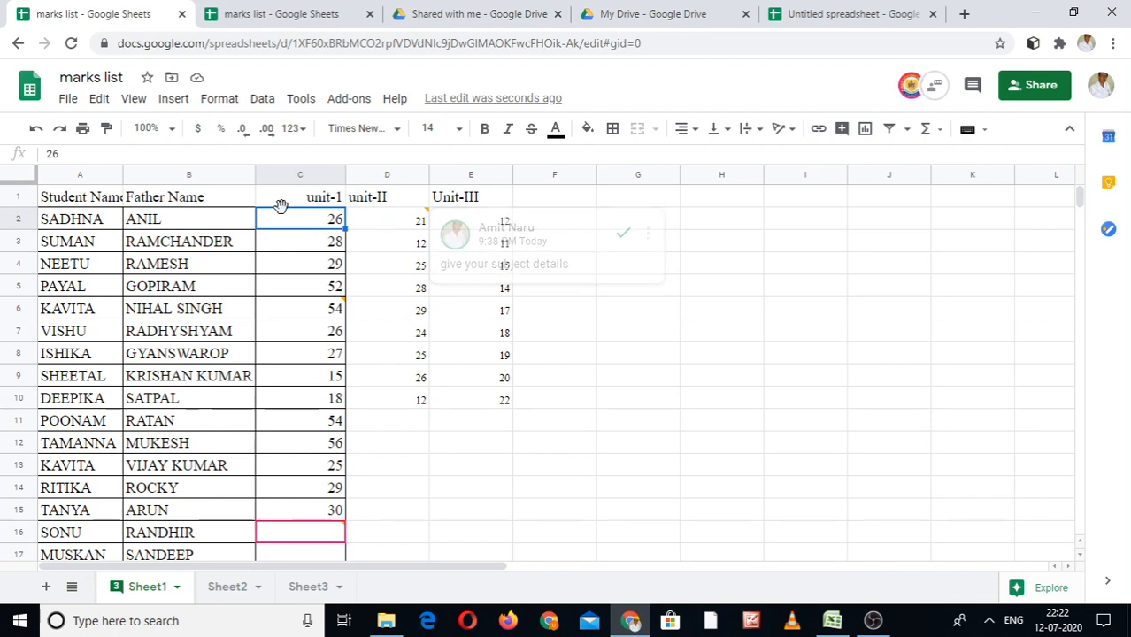
{"action": "mouse_move", "coordinate": [370, 229]}
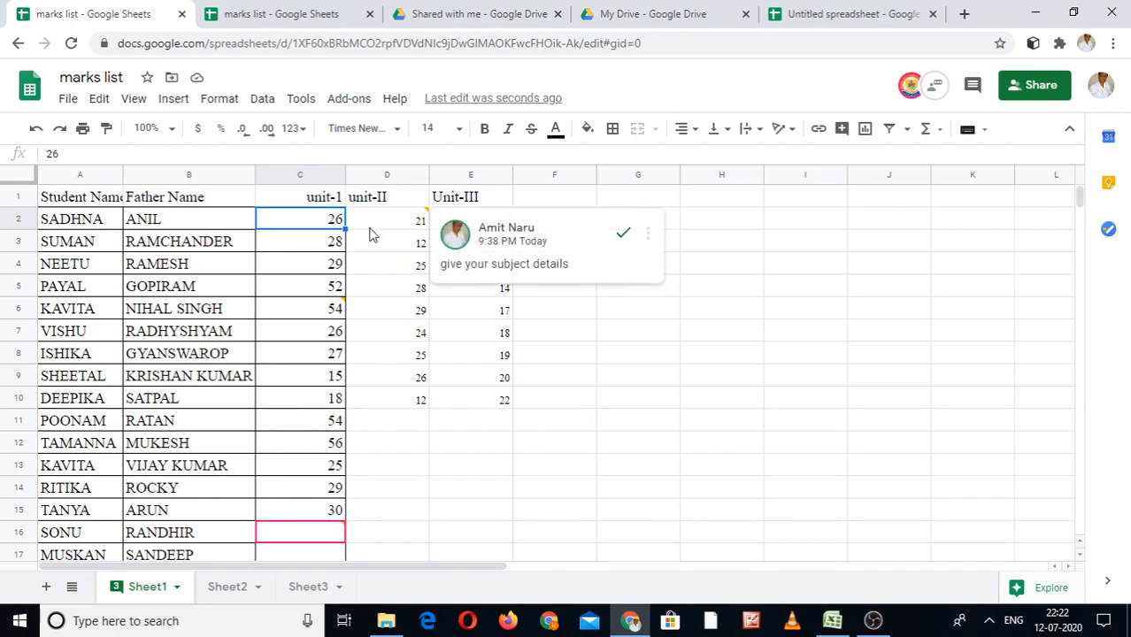
{"action": "key", "text": "shift+Right"}
{"action": "key", "text": "shift+Right"}
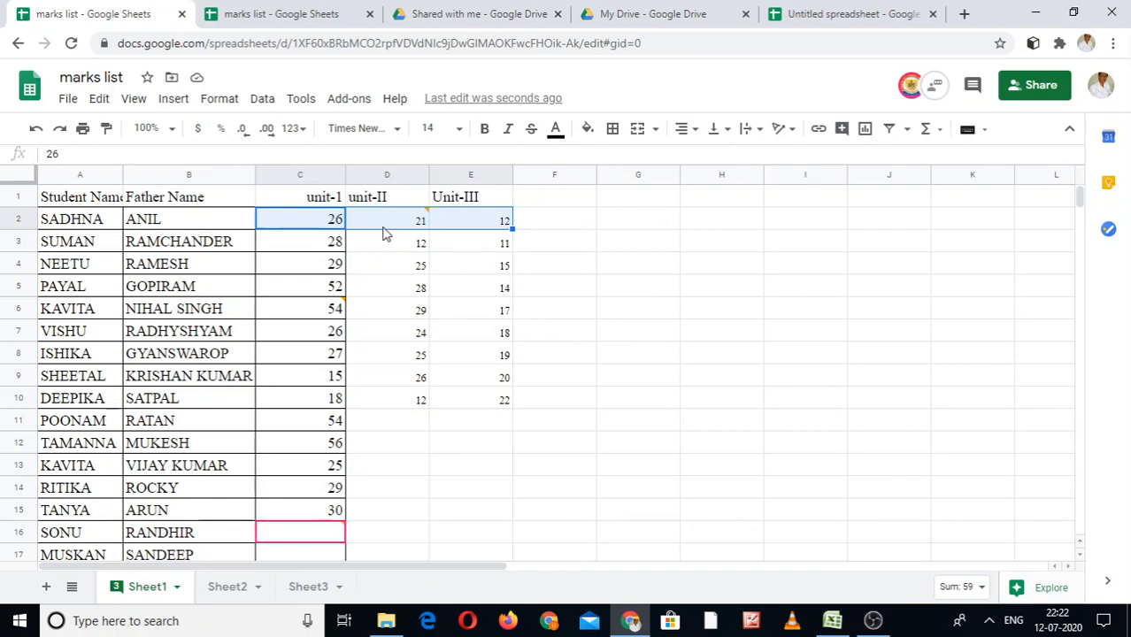
Total the first student's unit marks C2:E2 in cell F2 with the SUM function
{"action": "left_click", "coordinate": [331, 223]}
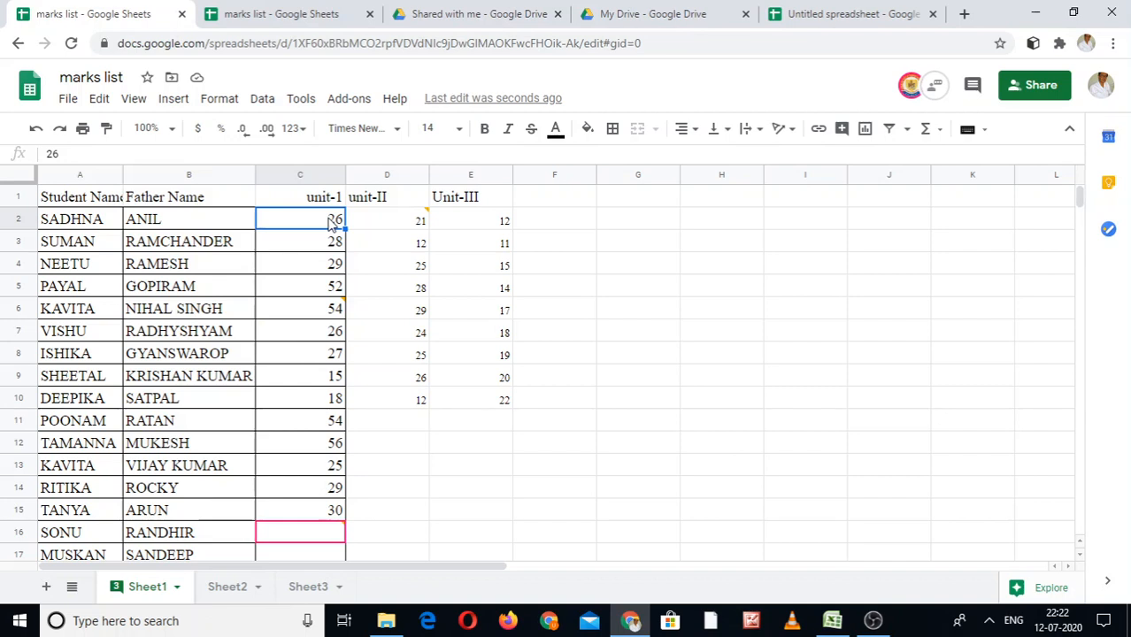
{"action": "key", "text": "shift+Right"}
{"action": "key", "text": "shift+Right"}
{"action": "key", "text": "shift+Right"}
{"action": "key", "text": "shift+Left"}
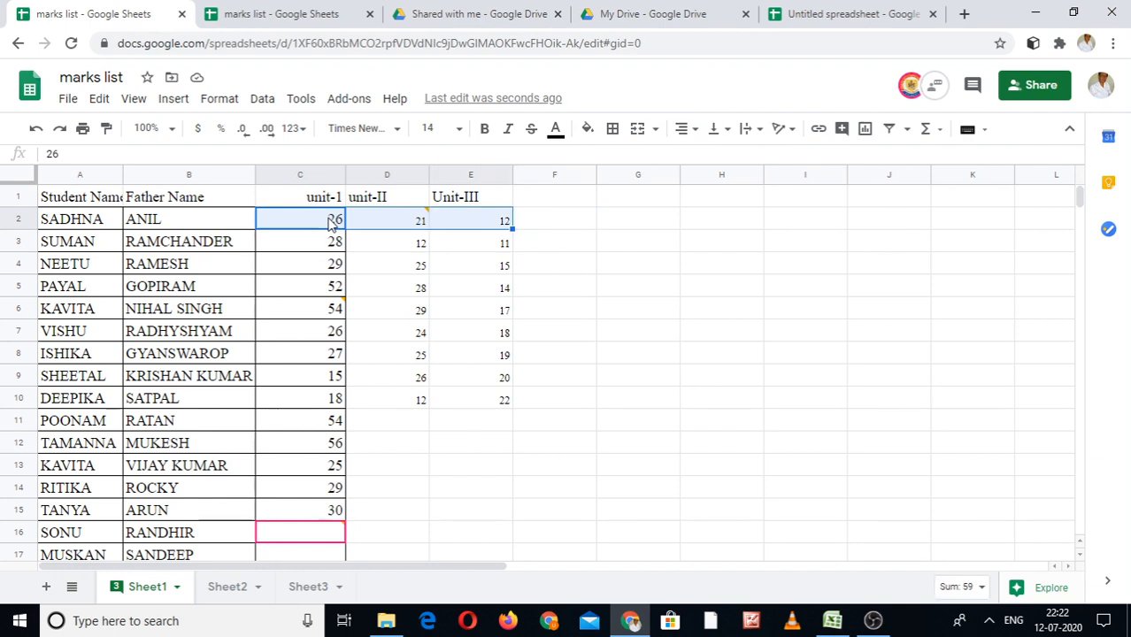
{"action": "left_click", "coordinate": [937, 134]}
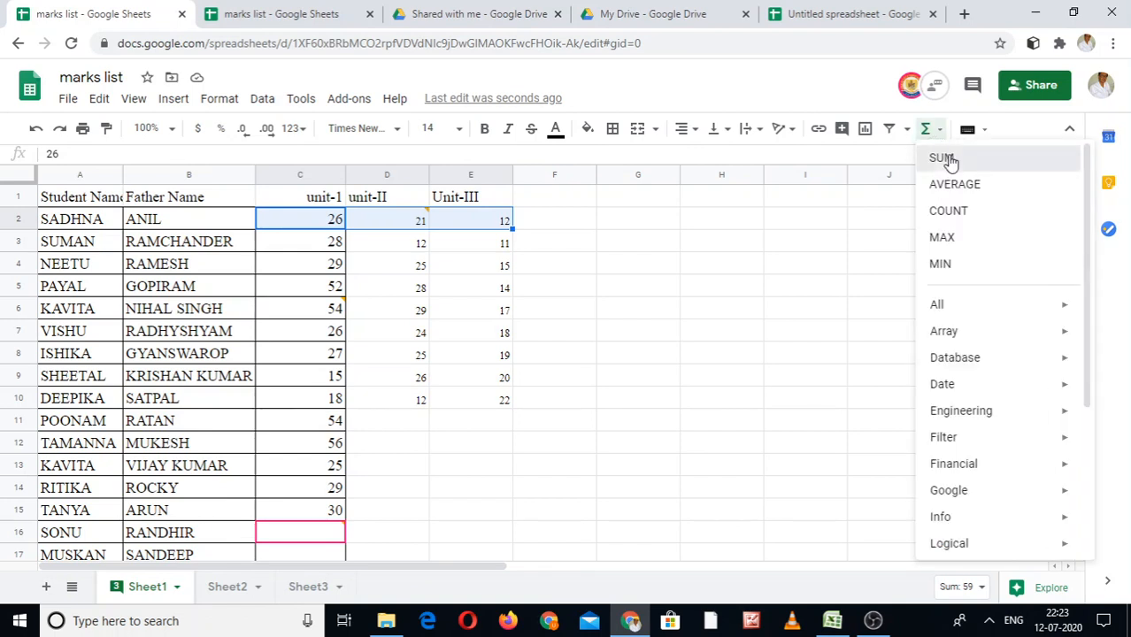
{"action": "left_click", "coordinate": [944, 156]}
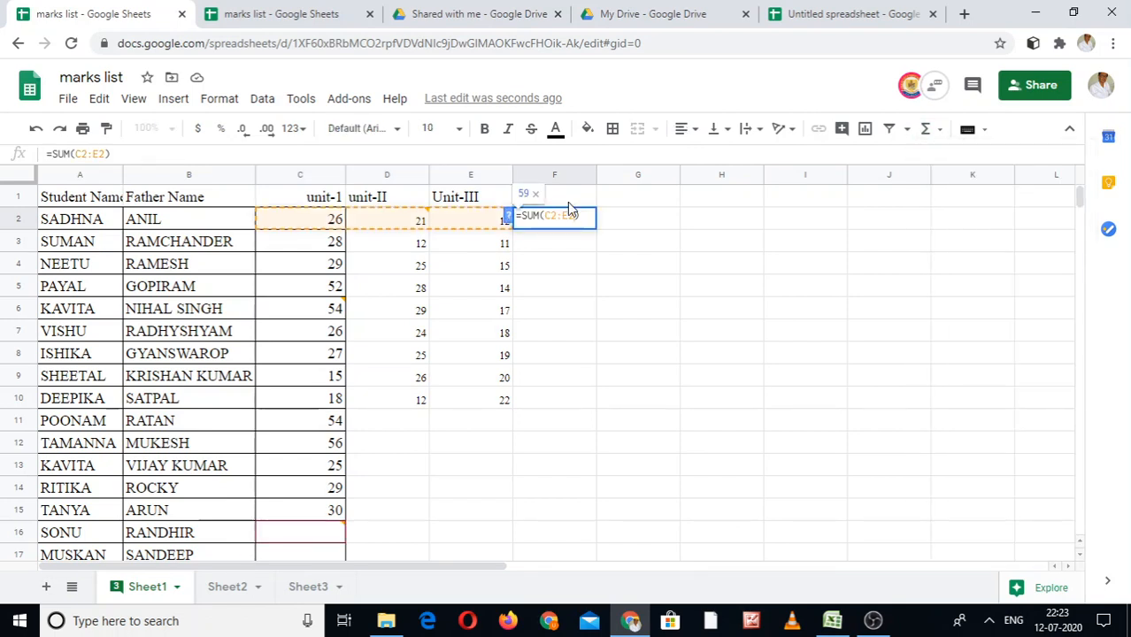
{"action": "key", "text": "Return"}
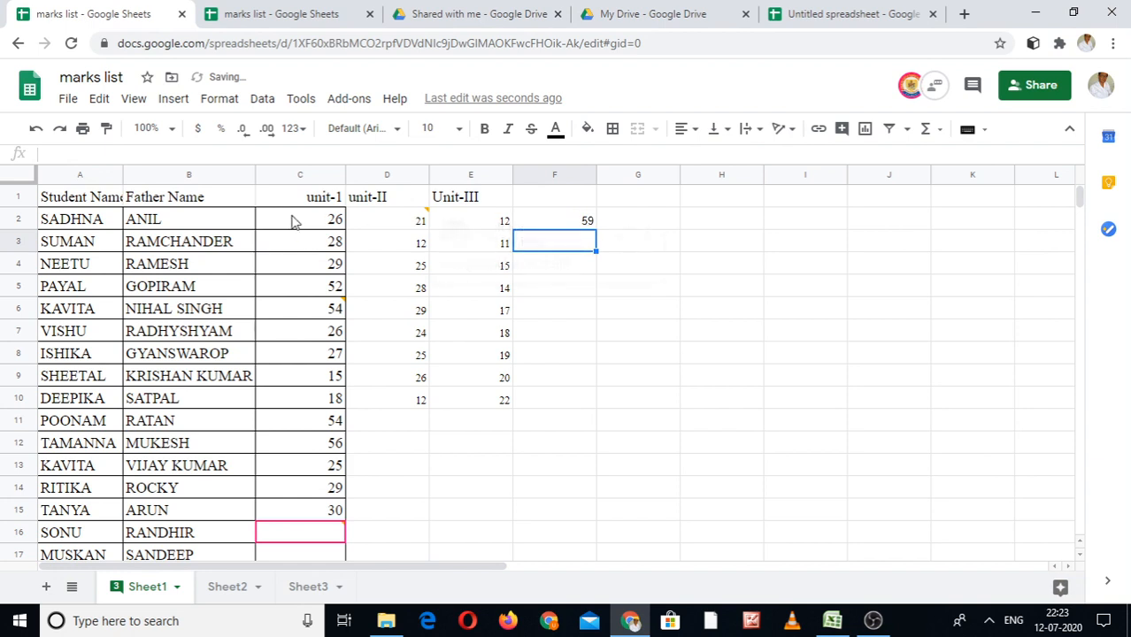
Fill the SUM formula from F2 down through F10 for the other students
{"action": "mouse_move", "coordinate": [433, 222]}
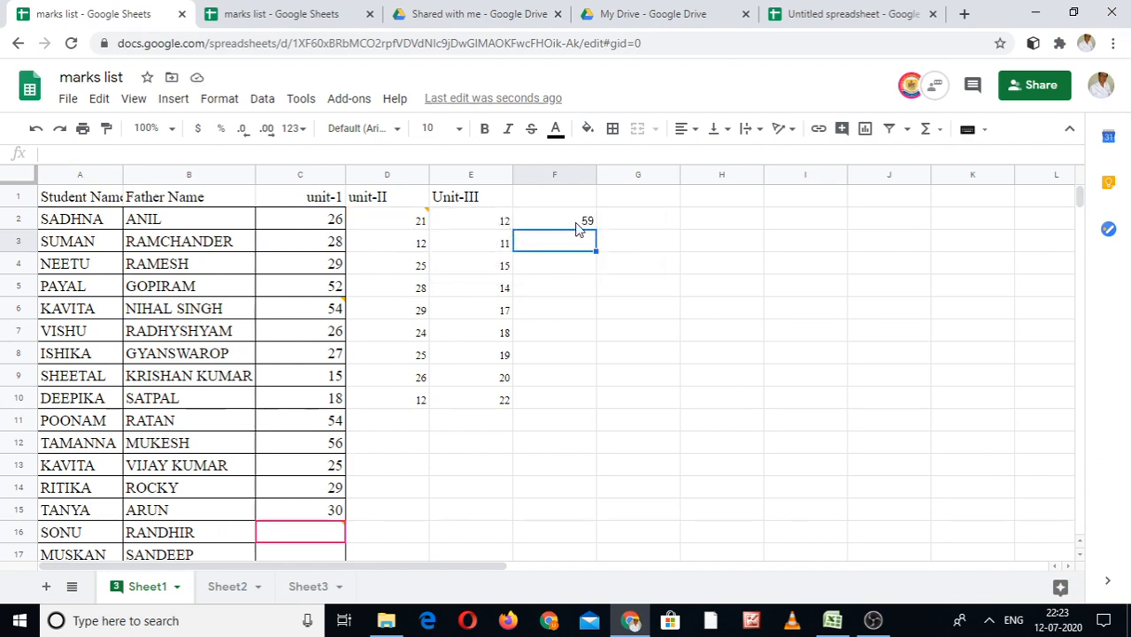
{"action": "left_click", "coordinate": [576, 223]}
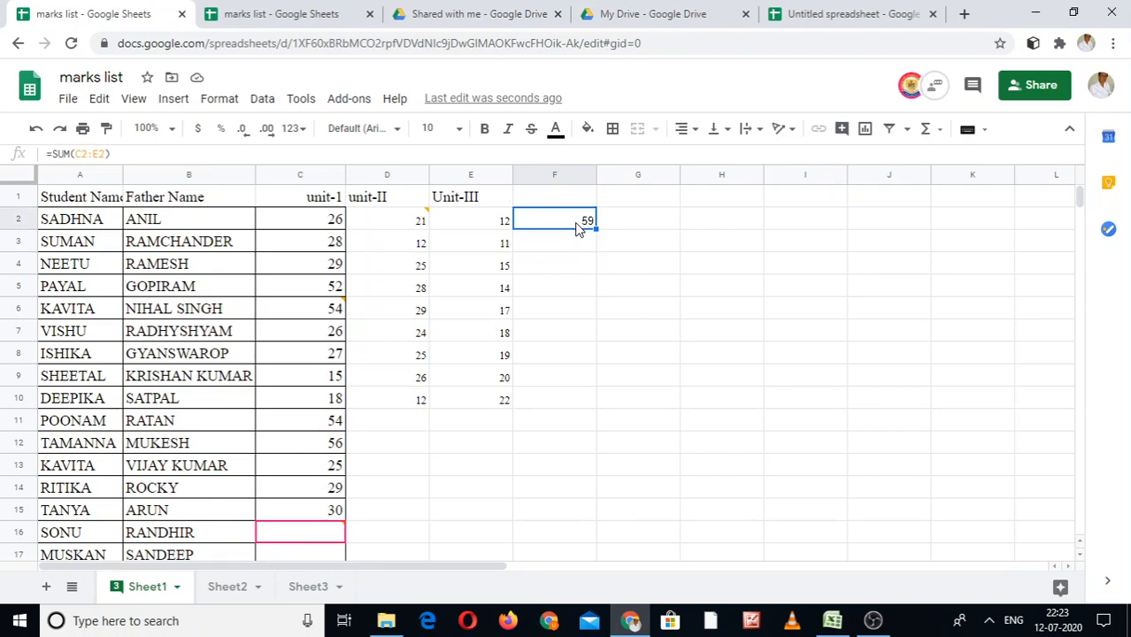
{"action": "mouse_move", "coordinate": [417, 223]}
{"action": "left_click_drag", "start_coordinate": [596, 239], "coordinate": [589, 392]}
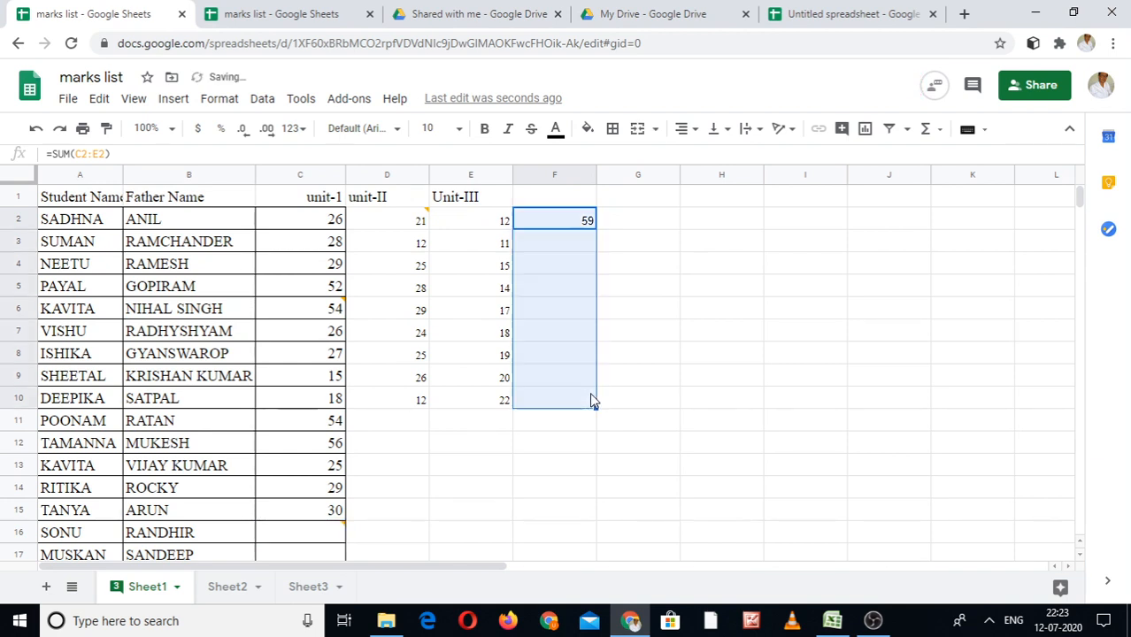
Examine the row references of the SUM formulas in cells F6, F2, F3 and F4
{"action": "left_click", "coordinate": [559, 313]}
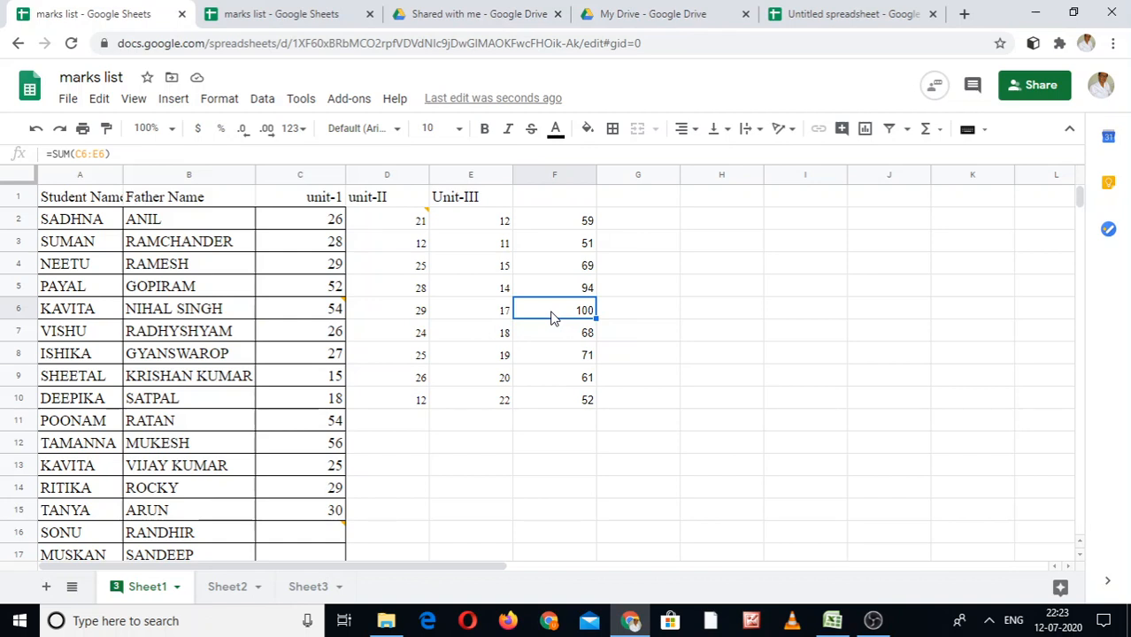
{"action": "left_click", "coordinate": [565, 220]}
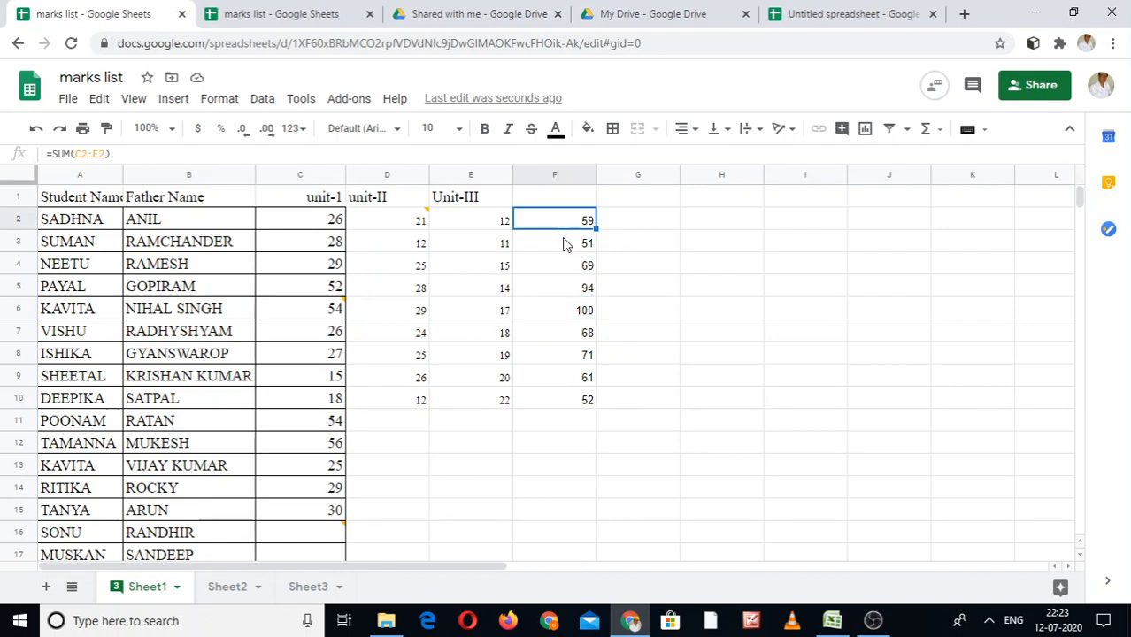
{"action": "left_click", "coordinate": [565, 245]}
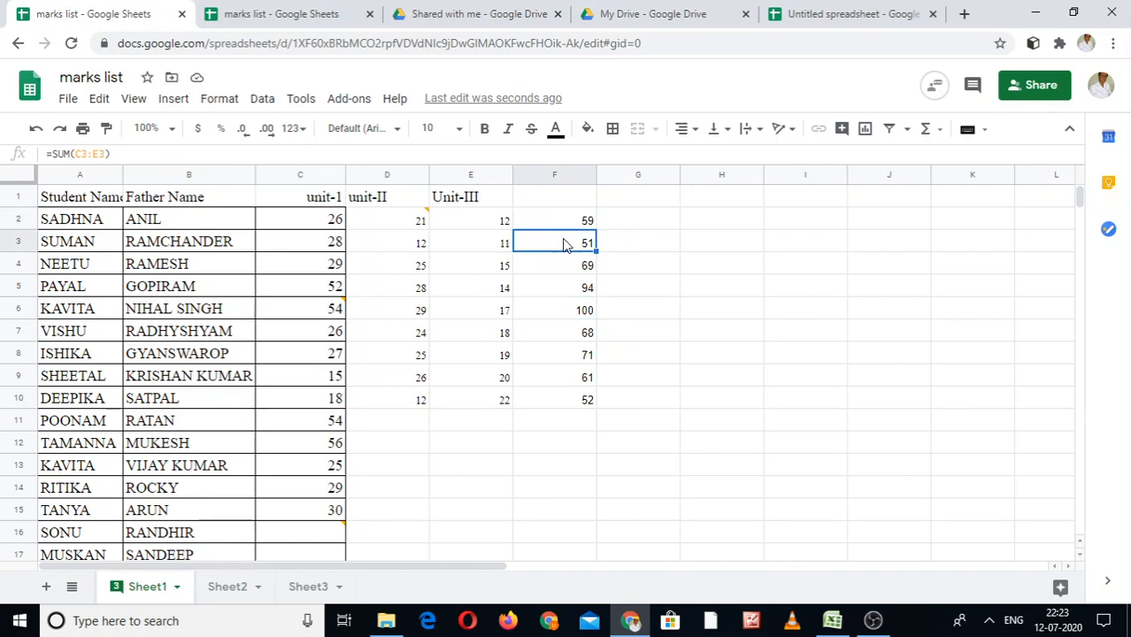
{"action": "left_click", "coordinate": [567, 265]}
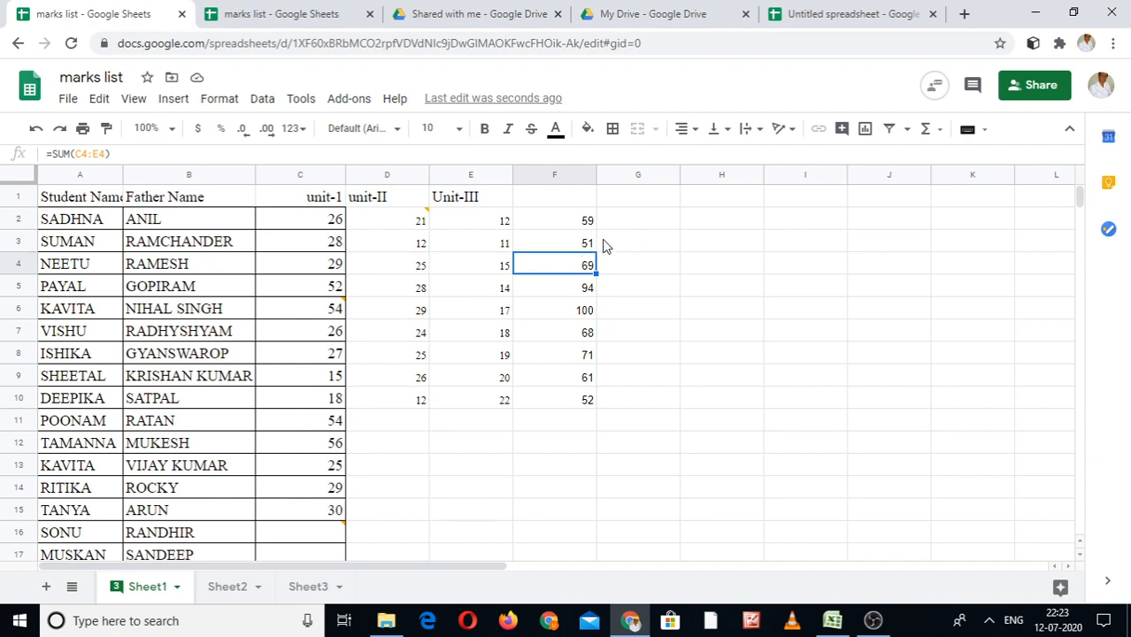
{"action": "left_click", "coordinate": [643, 229]}
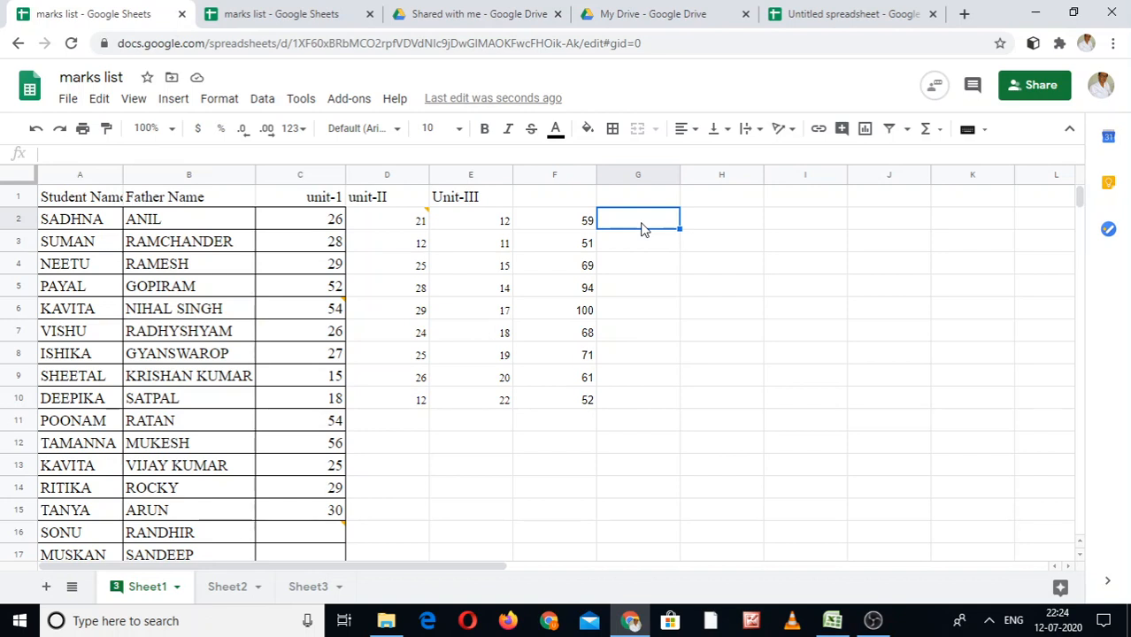
{"action": "left_click", "coordinate": [580, 224]}
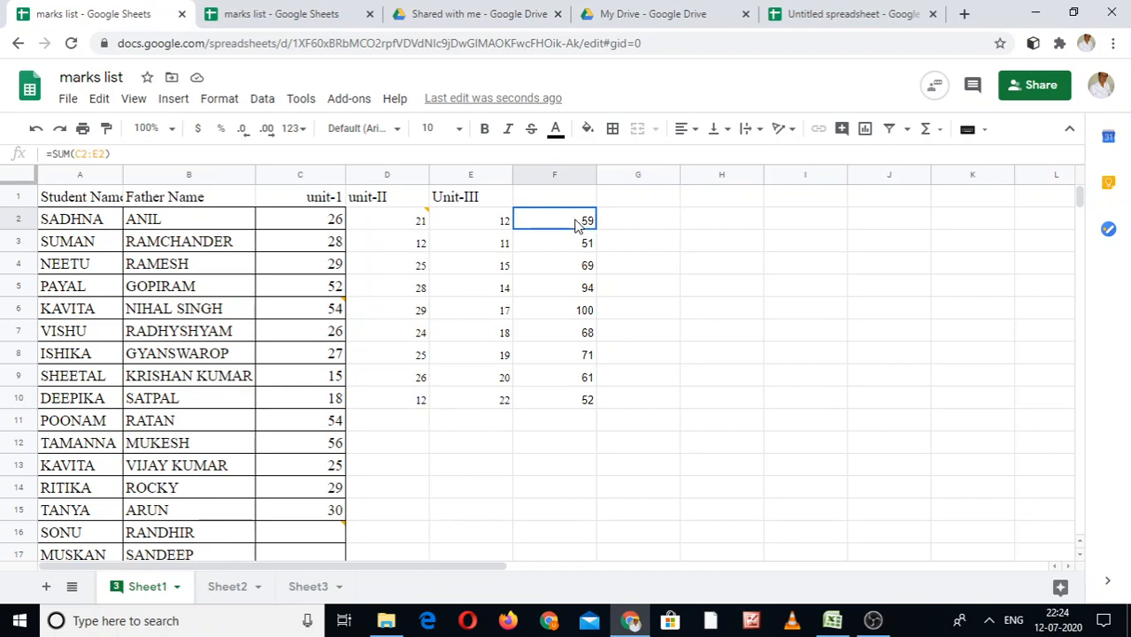
{"action": "left_click", "coordinate": [574, 246]}
{"action": "left_click", "coordinate": [576, 266]}
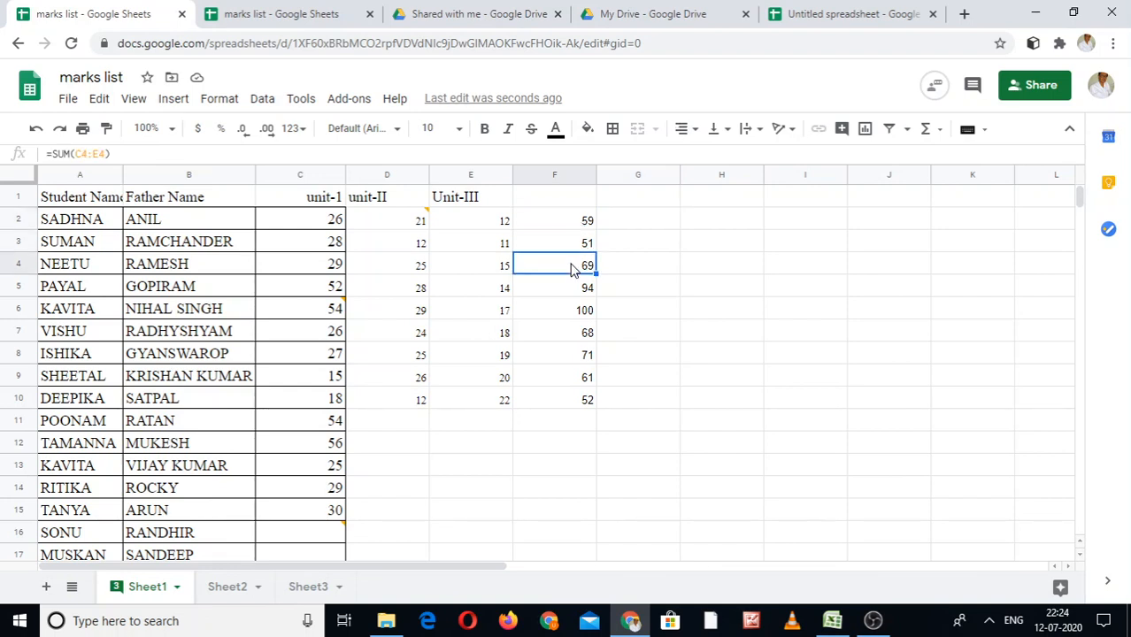
Calculate the first student's percentage in cell G2 with the formula =F2/120*100
{"action": "left_click", "coordinate": [624, 229]}
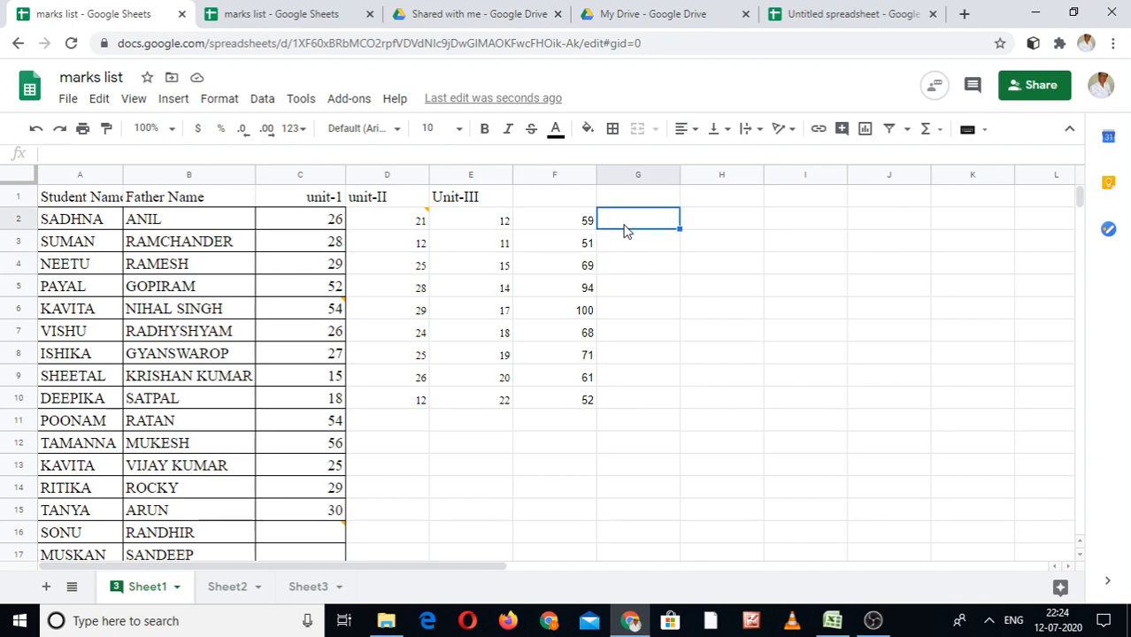
{"action": "mouse_move", "coordinate": [390, 226]}
{"action": "type", "text": "="}
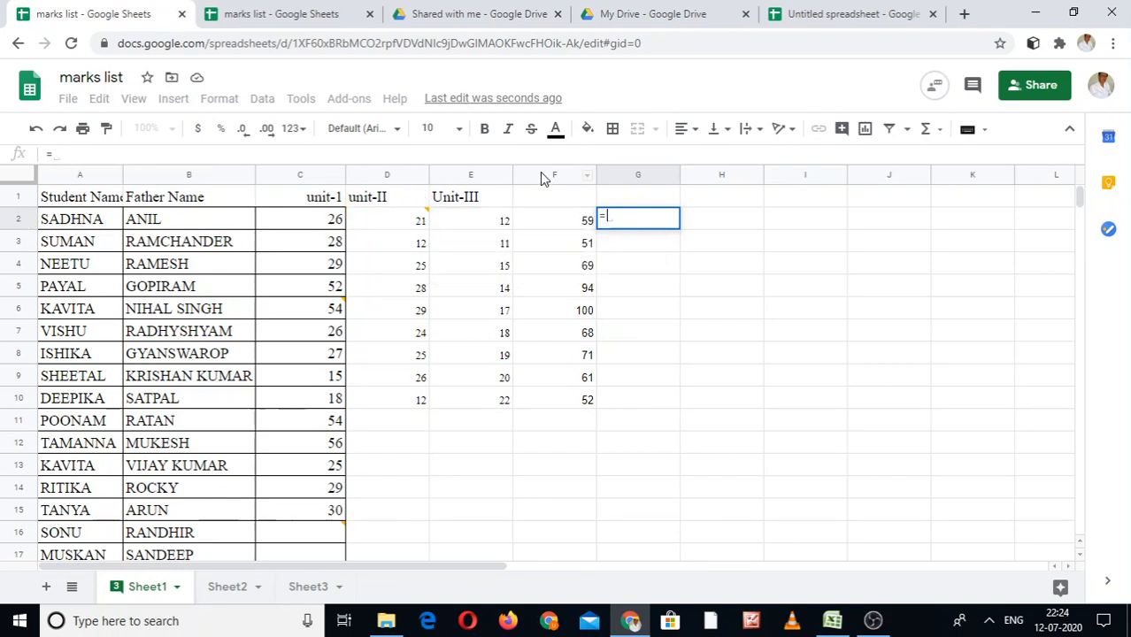
{"action": "left_click", "coordinate": [576, 228]}
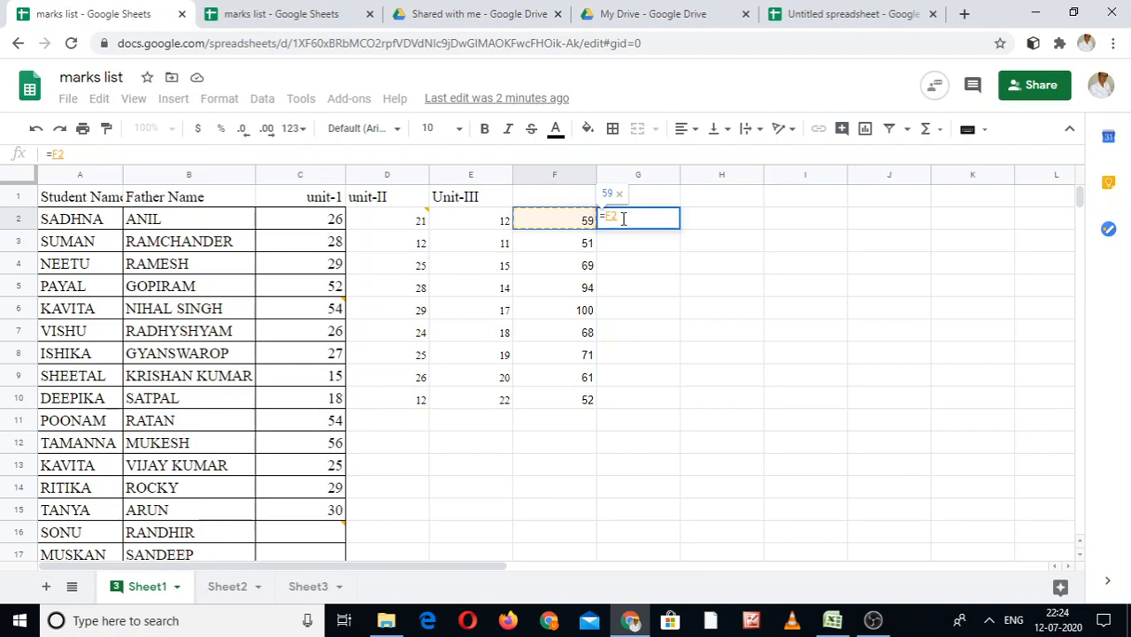
{"action": "type", "text": "/"}
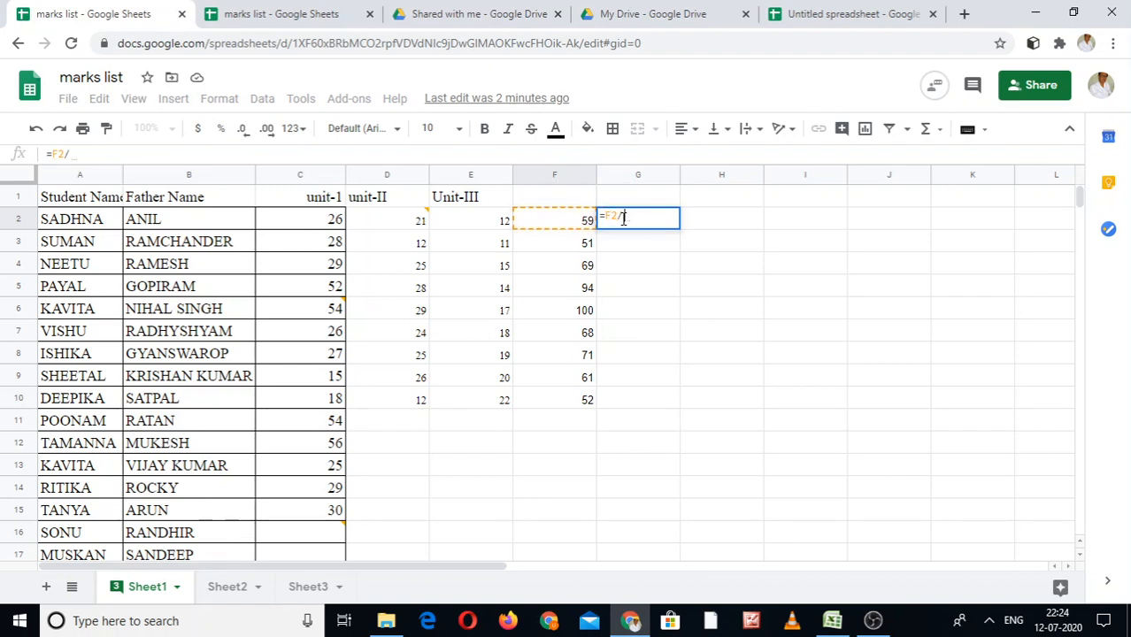
{"action": "type", "text": "120"}
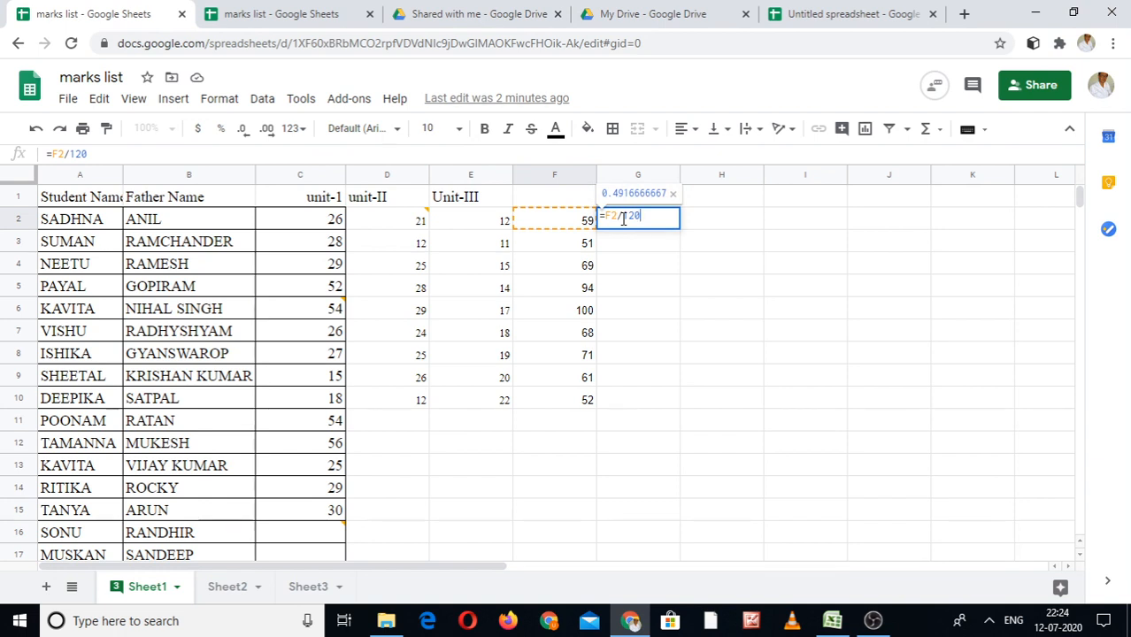
{"action": "type", "text": "*"}
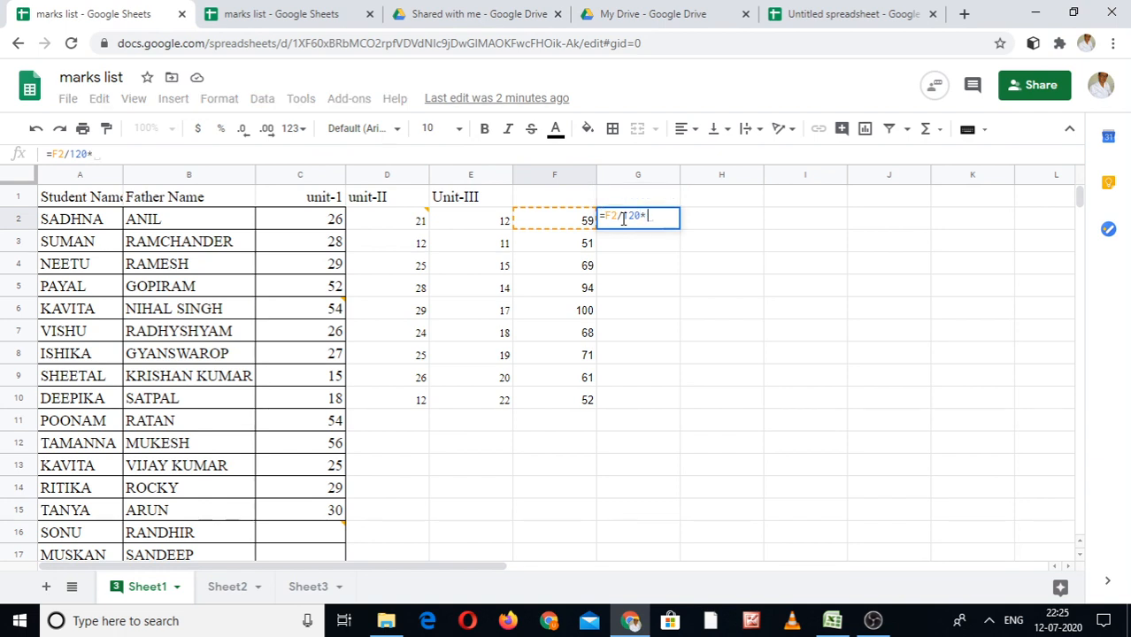
{"action": "type", "text": "100"}
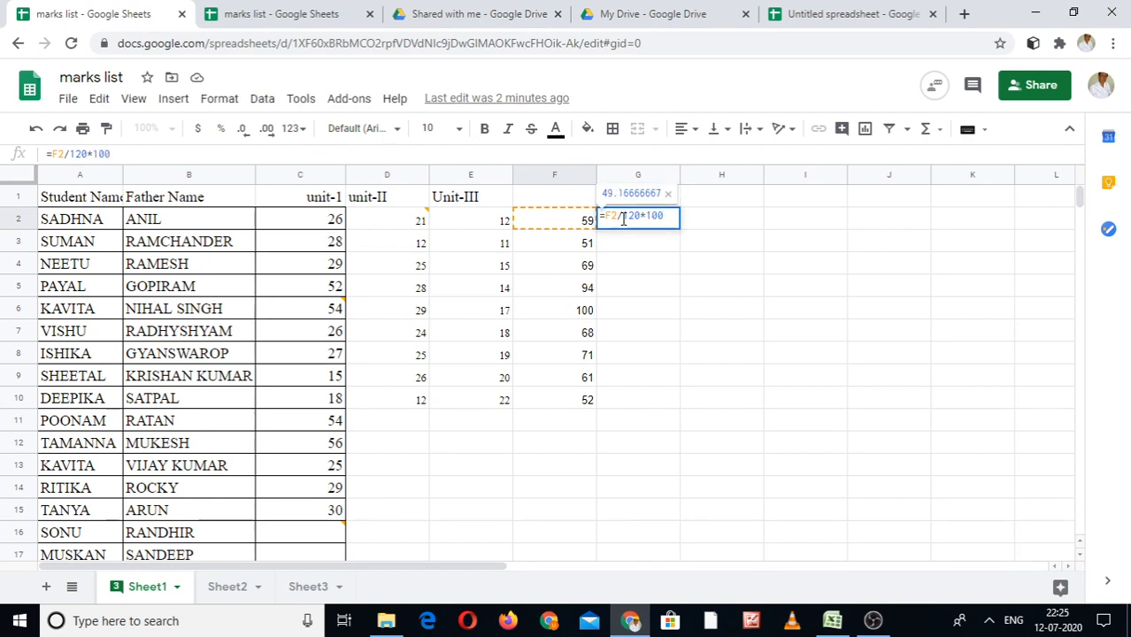
{"action": "key", "text": "Return"}
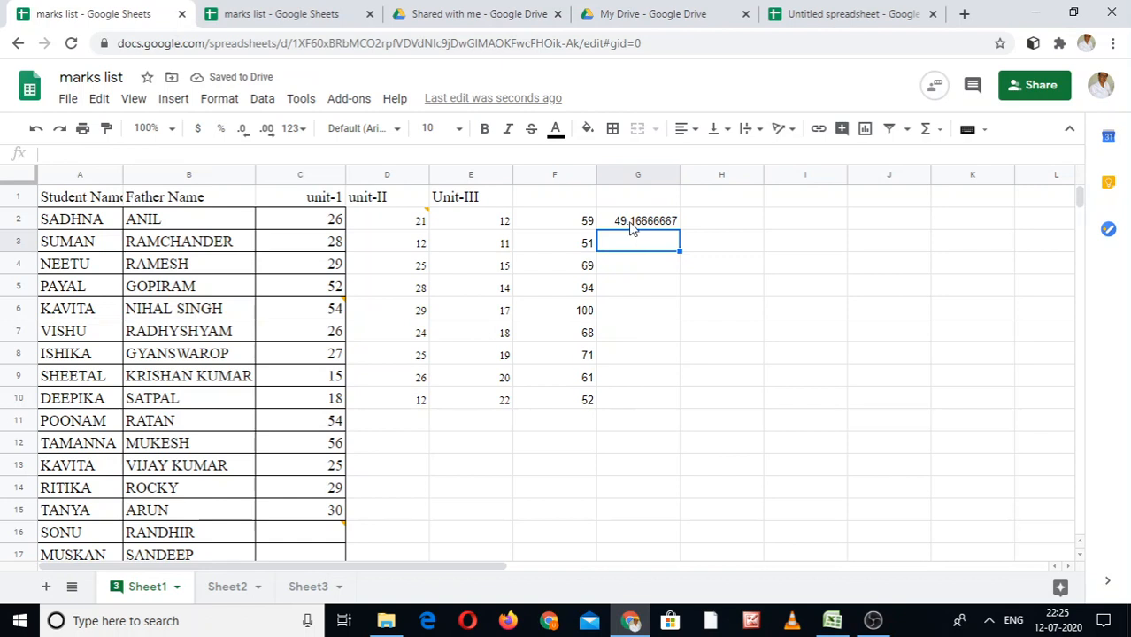
Fill the percentage formula from G2 down through G10 for the other students
{"action": "left_click", "coordinate": [632, 226]}
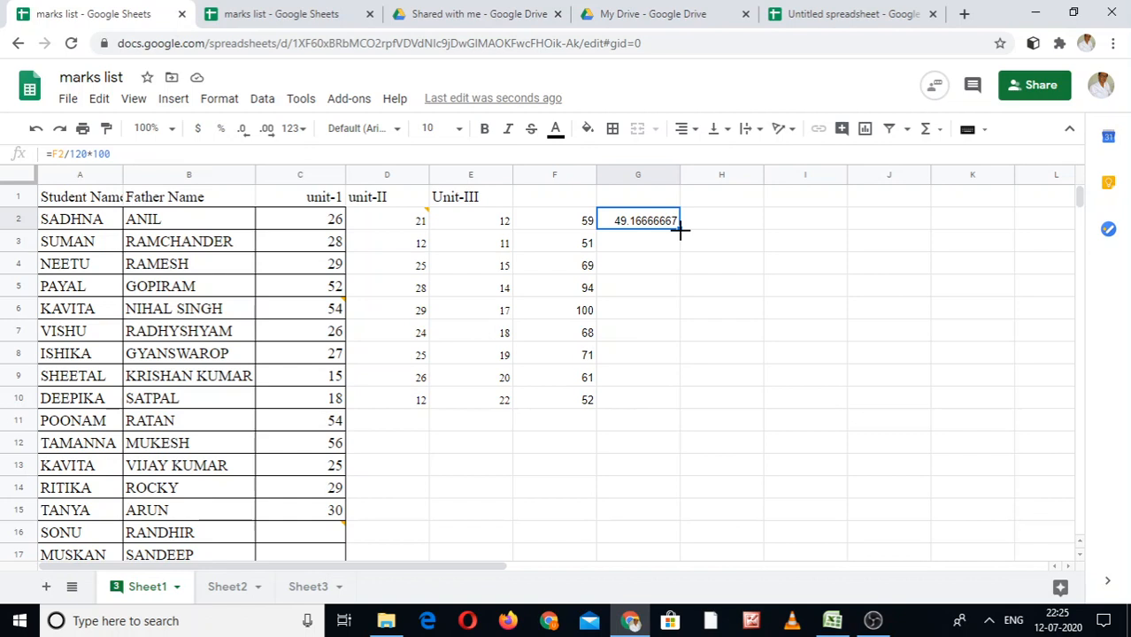
{"action": "left_click", "coordinate": [678, 267]}
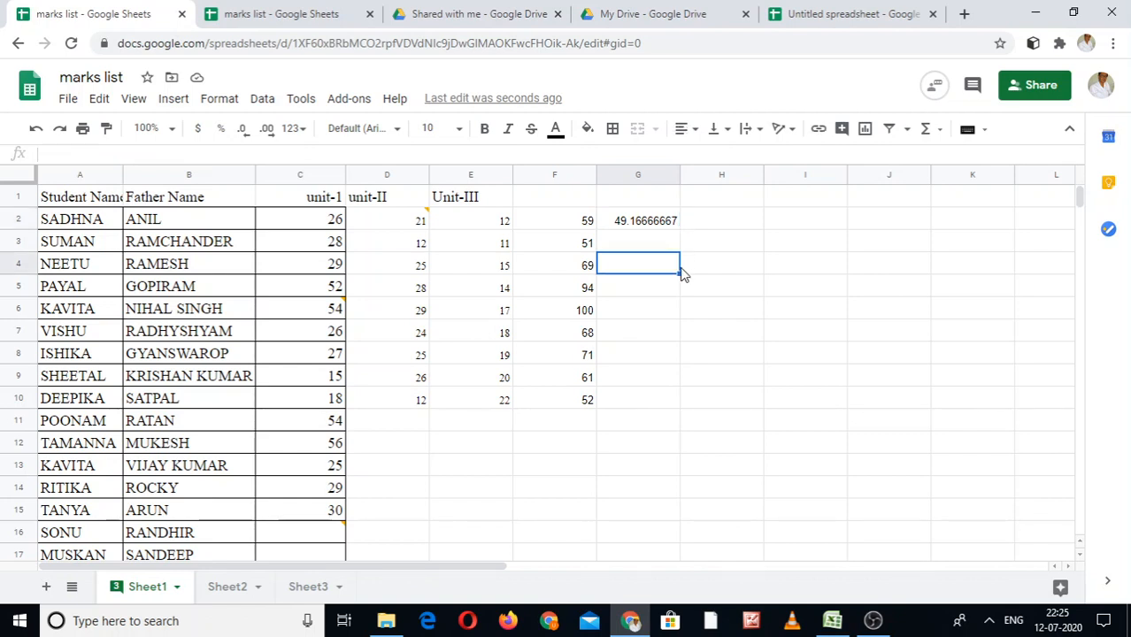
{"action": "left_click", "coordinate": [672, 228]}
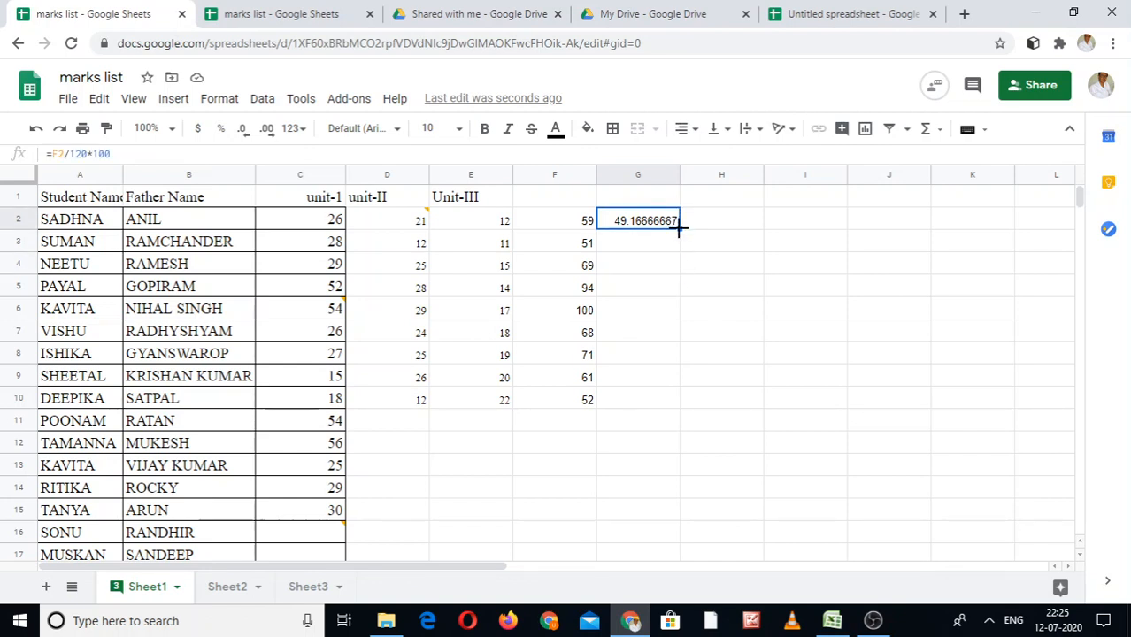
{"action": "left_click", "coordinate": [679, 257]}
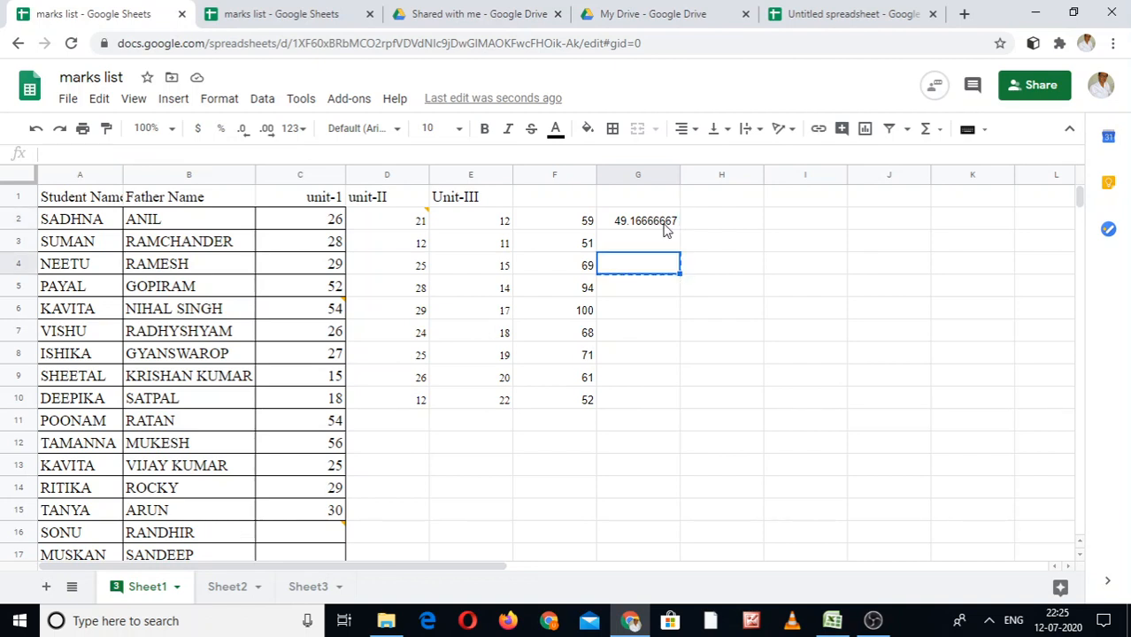
{"action": "left_click", "coordinate": [666, 228]}
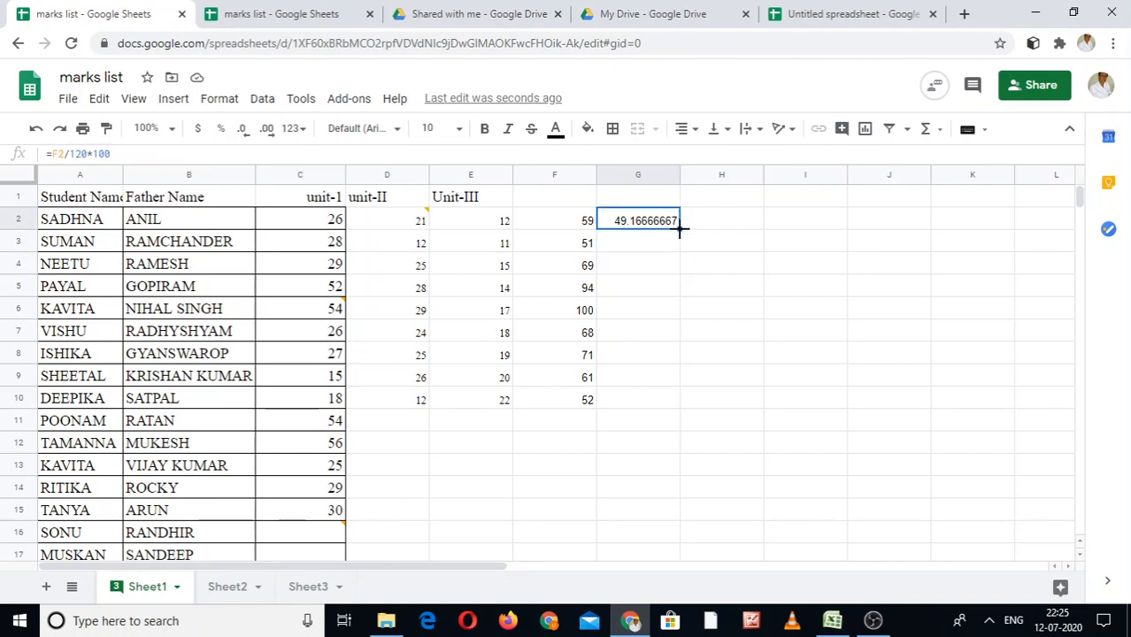
{"action": "left_click_drag", "start_coordinate": [679, 229], "coordinate": [677, 399]}
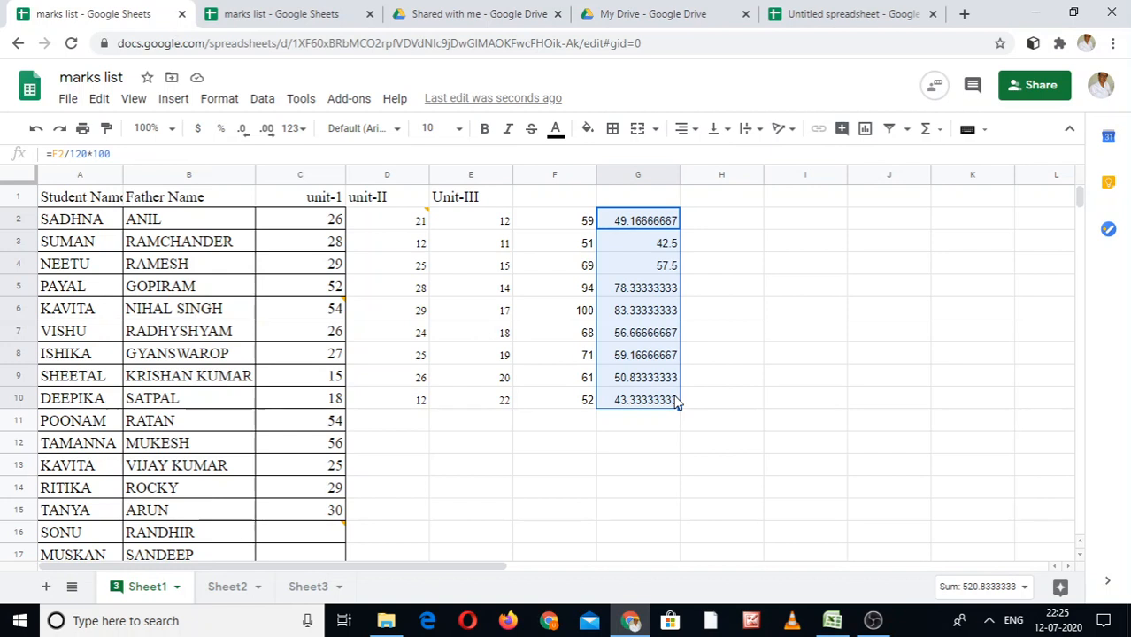
Reduce the decimal places of the percentage in cell G2 to two
{"action": "left_click", "coordinate": [629, 221]}
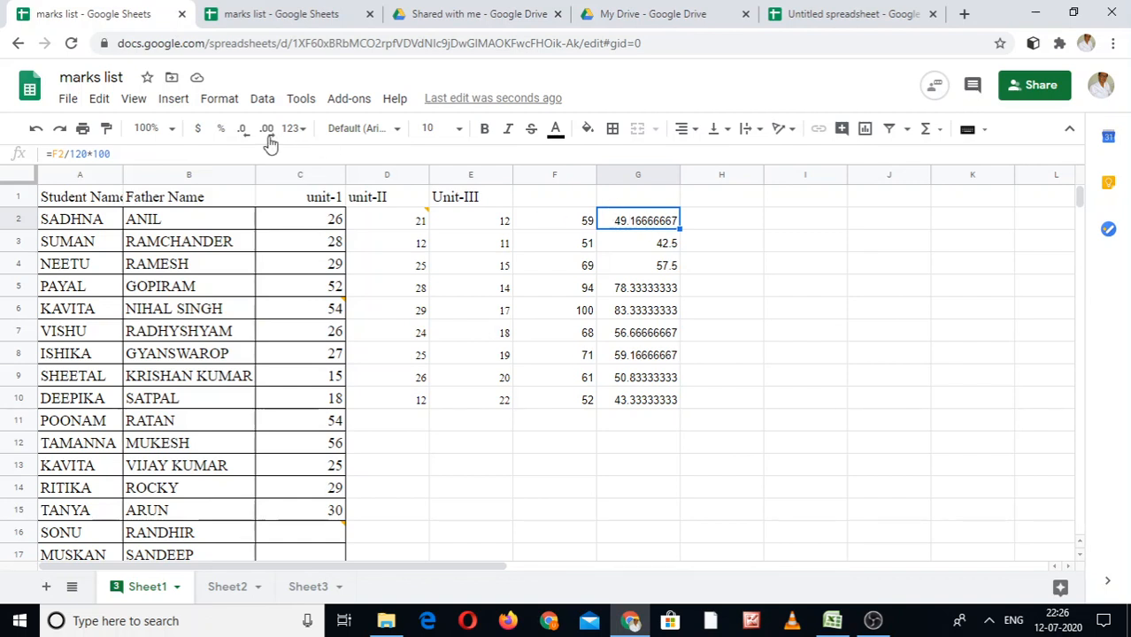
{"action": "left_click", "coordinate": [243, 130]}
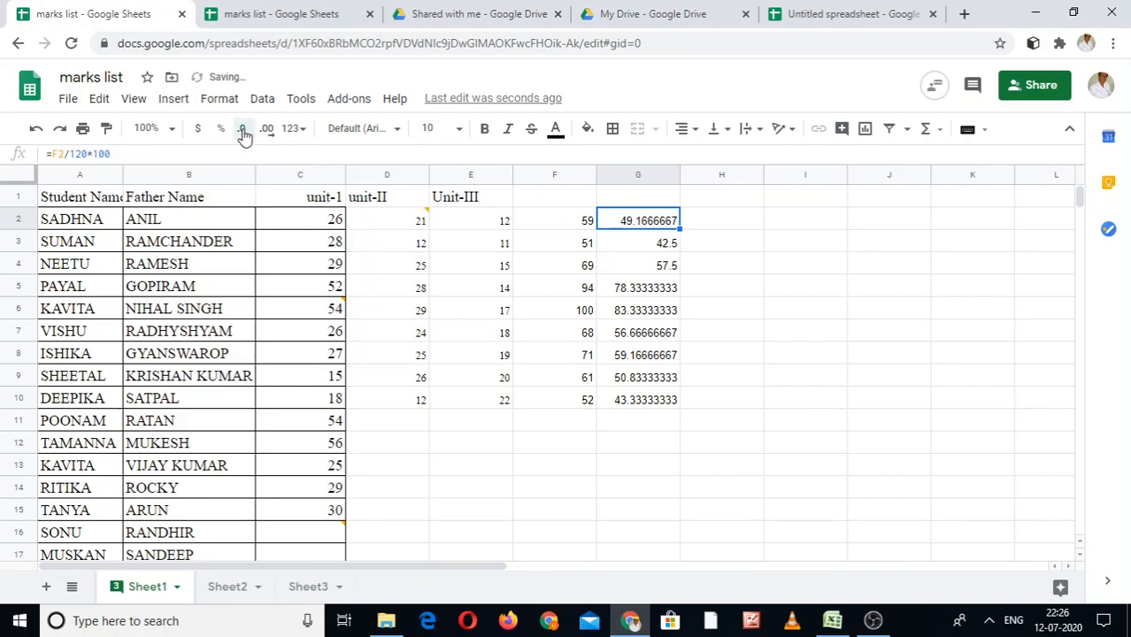
{"action": "left_click", "coordinate": [242, 130]}
{"action": "left_click", "coordinate": [242, 131]}
{"action": "left_click", "coordinate": [243, 130]}
{"action": "left_click", "coordinate": [242, 130]}
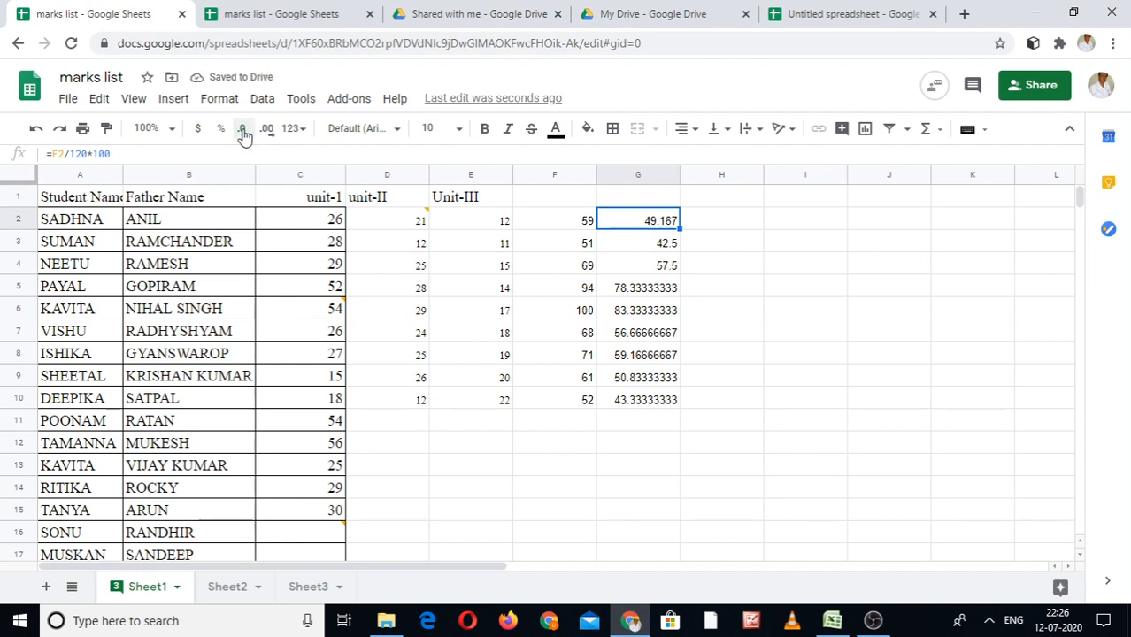
{"action": "left_click", "coordinate": [244, 133]}
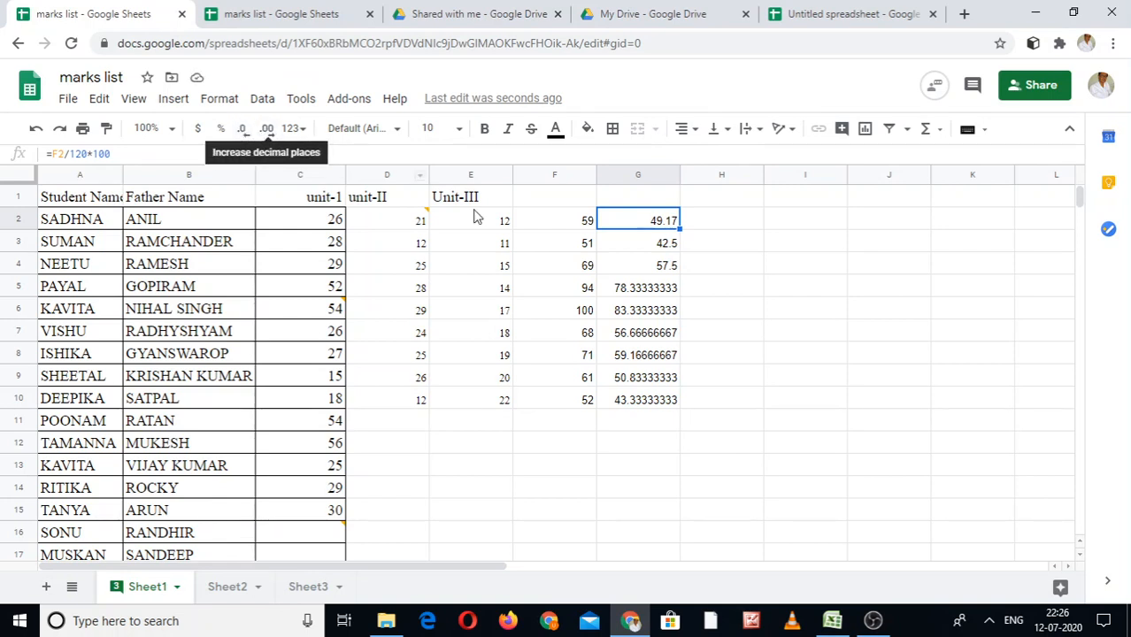
{"action": "left_click", "coordinate": [622, 291]}
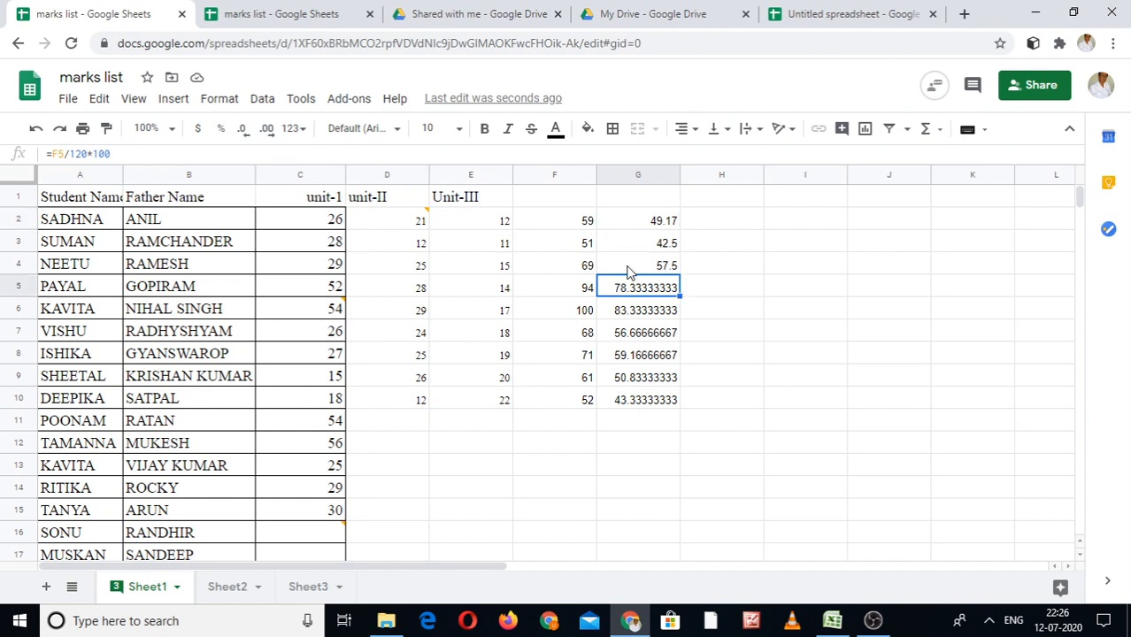
{"action": "left_click", "coordinate": [639, 226]}
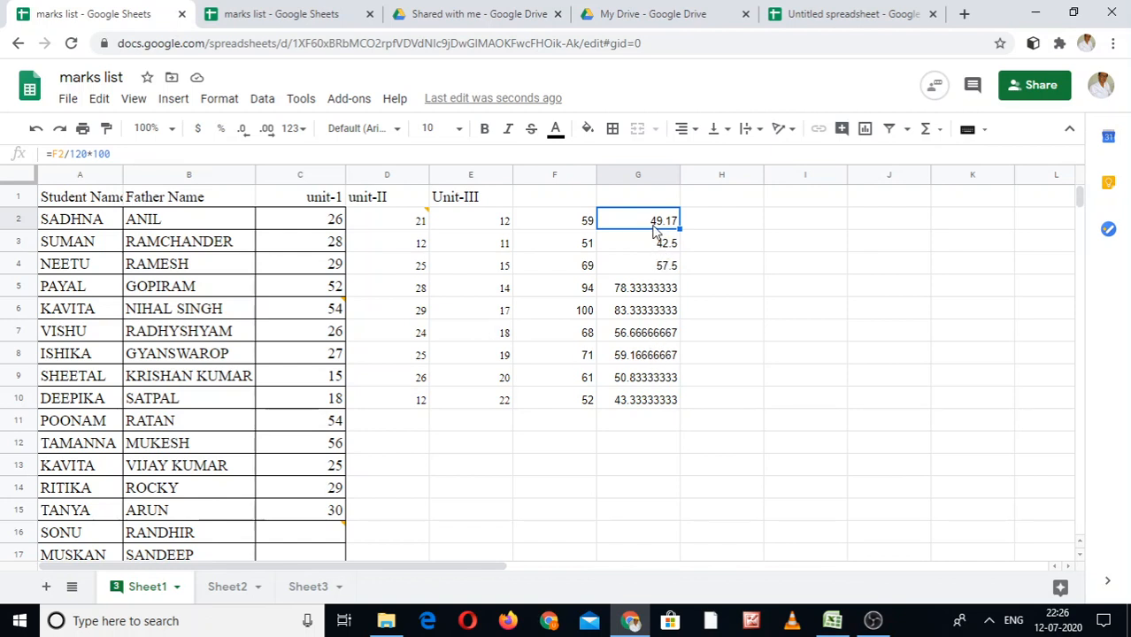
Switch to Sheet2 and delete the SUM total in cell C7 below the marks 2020 column
{"action": "mouse_move", "coordinate": [363, 222]}
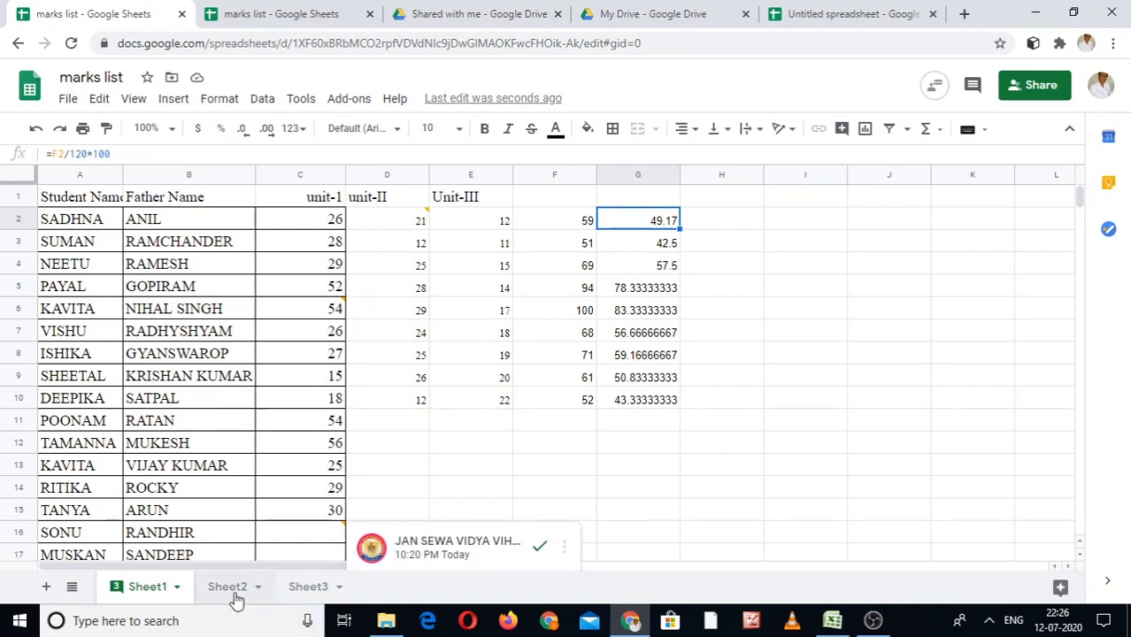
{"action": "left_click", "coordinate": [227, 587]}
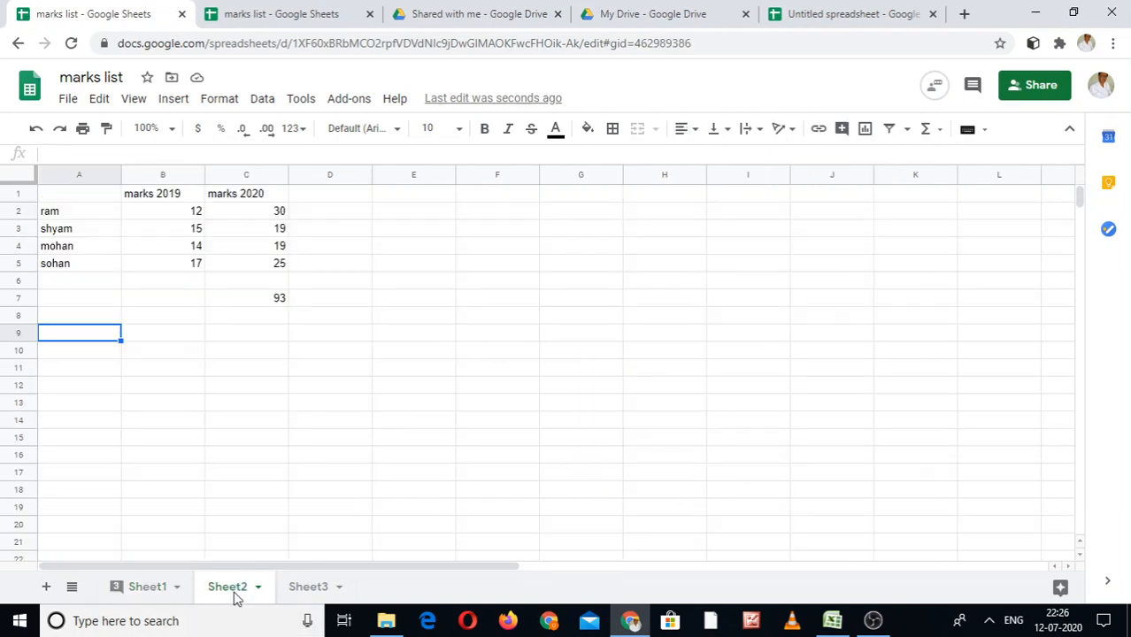
{"action": "left_click", "coordinate": [301, 400]}
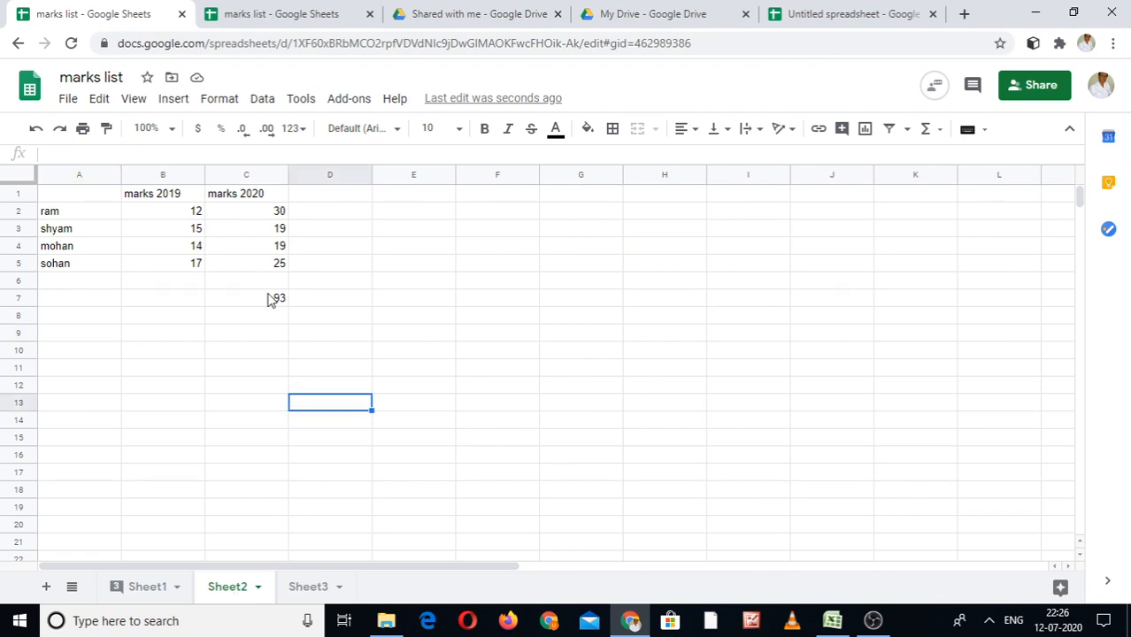
{"action": "left_click", "coordinate": [271, 299]}
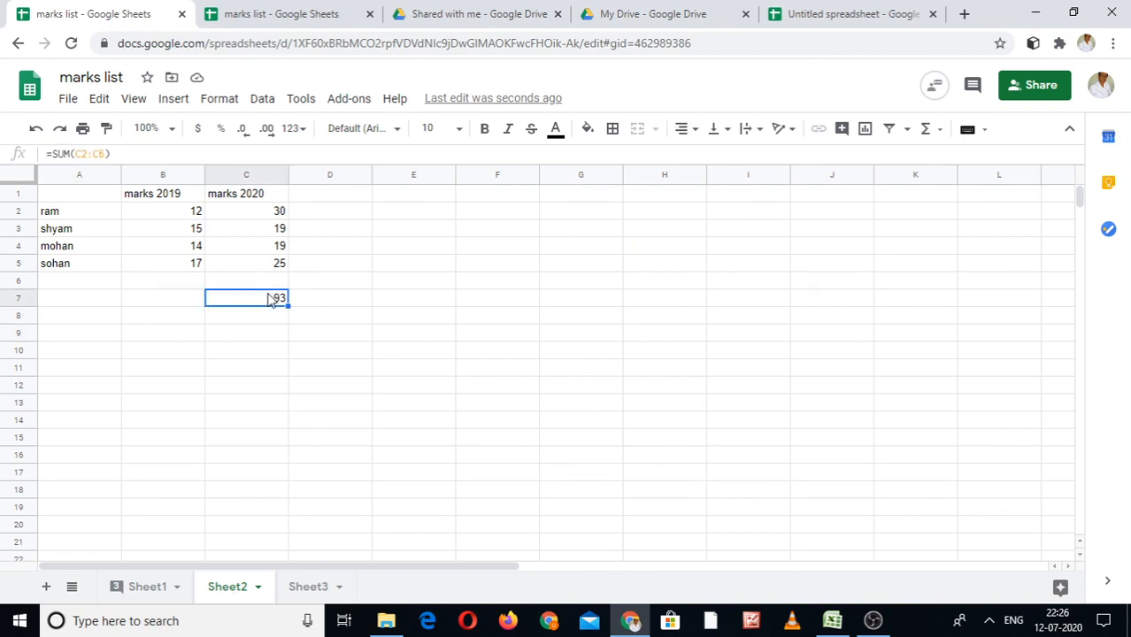
{"action": "key", "text": "Delete"}
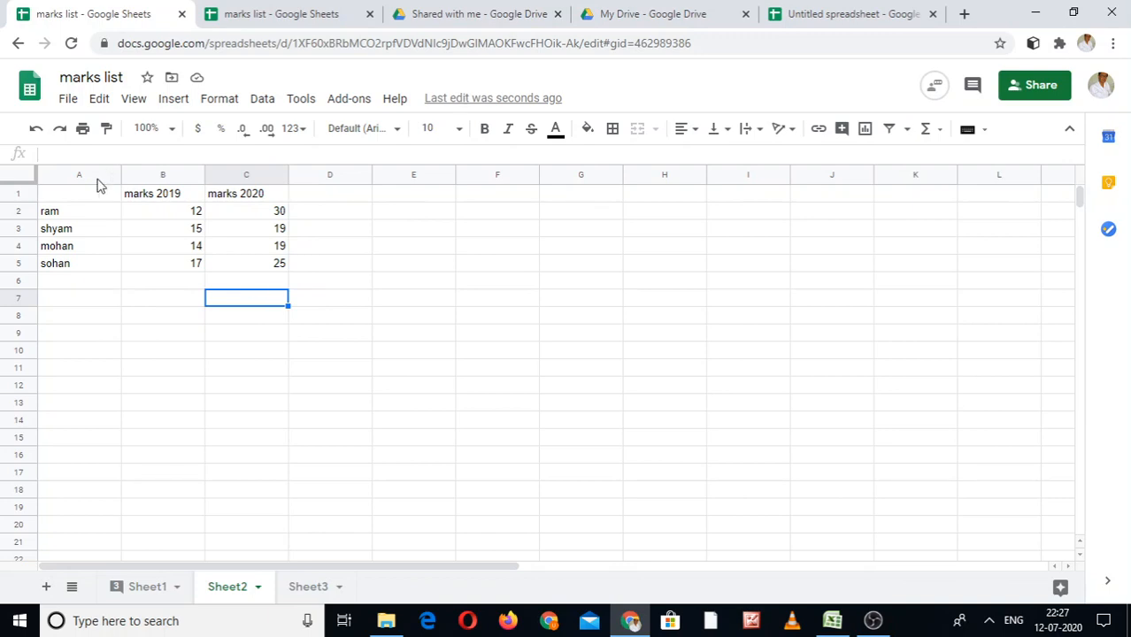
Insert a chart from the names and marks in A2:C5 on Sheet2 and set its type to Line chart
{"action": "left_click", "coordinate": [144, 200]}
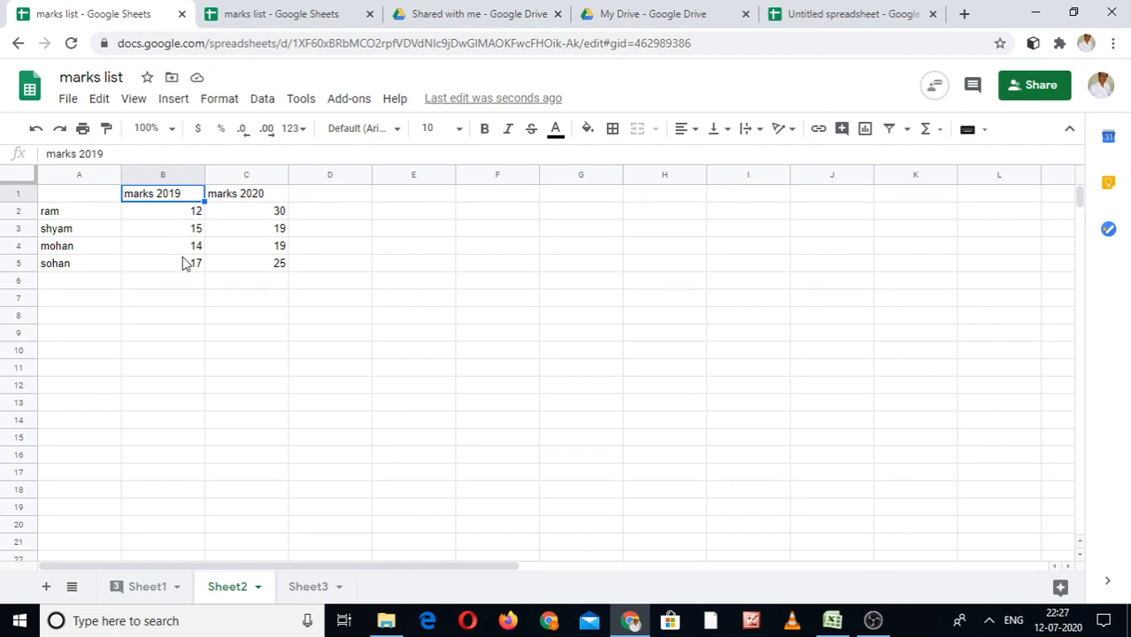
{"action": "left_click", "coordinate": [259, 197]}
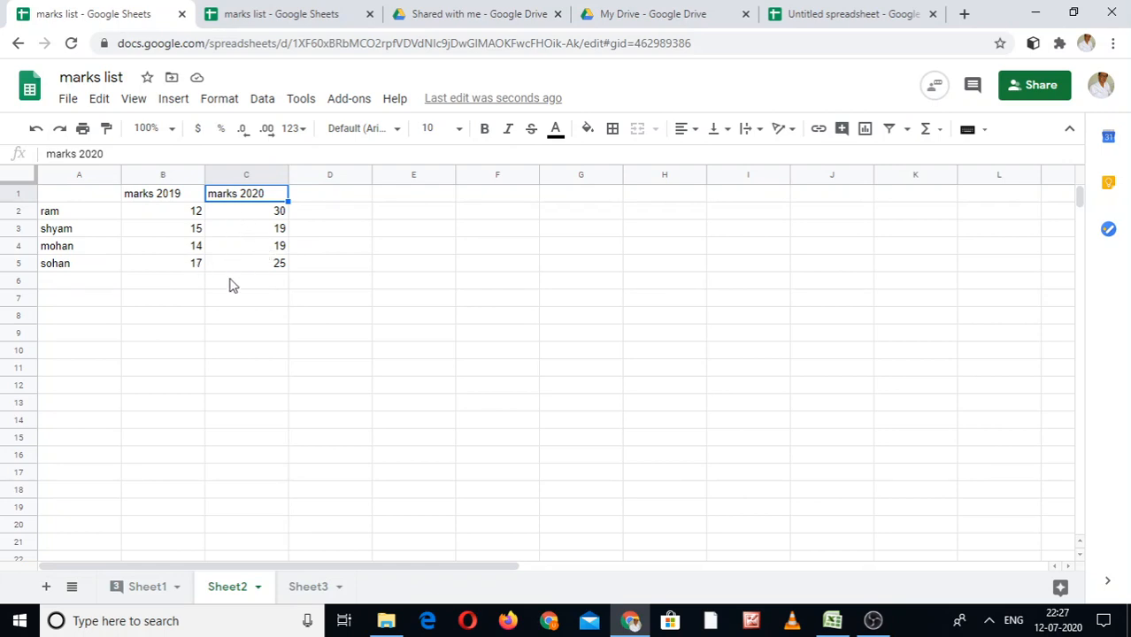
{"action": "left_click", "coordinate": [86, 219]}
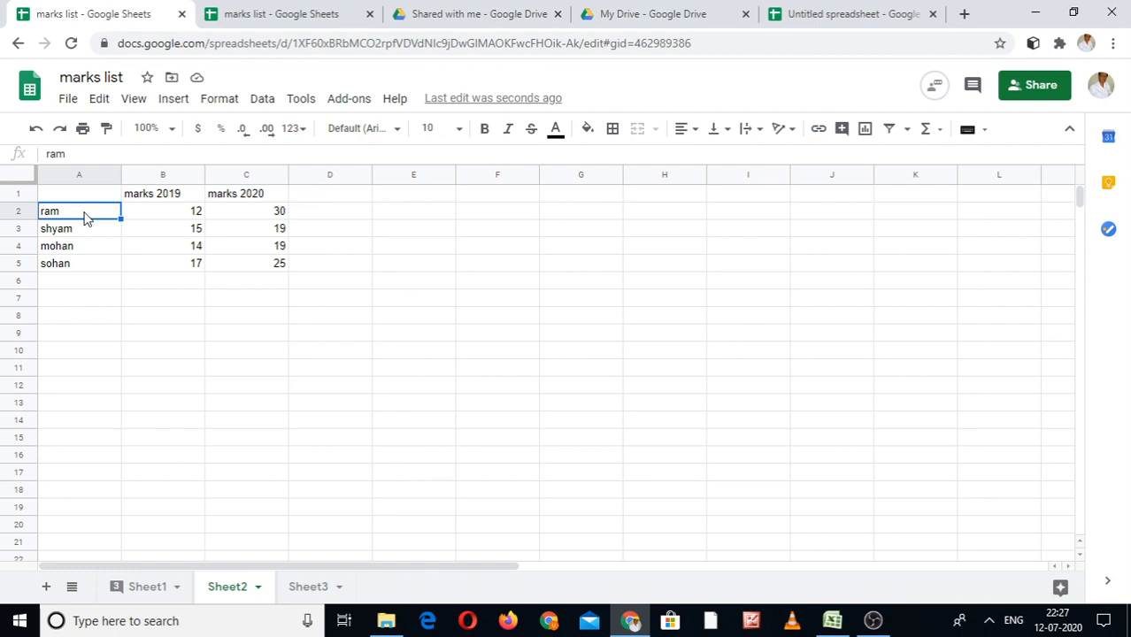
{"action": "key", "text": "shift+Right"}
{"action": "key", "text": "shift+Right"}
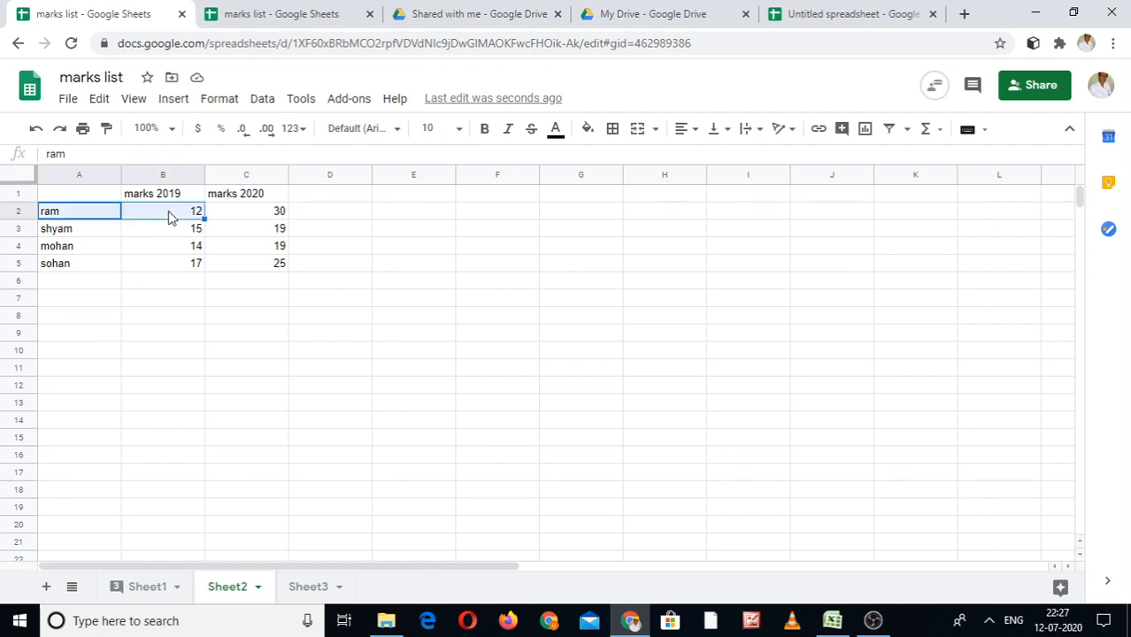
{"action": "key", "text": "shift+Down"}
{"action": "key", "text": "shift+Down"}
{"action": "key", "text": "shift+Down"}
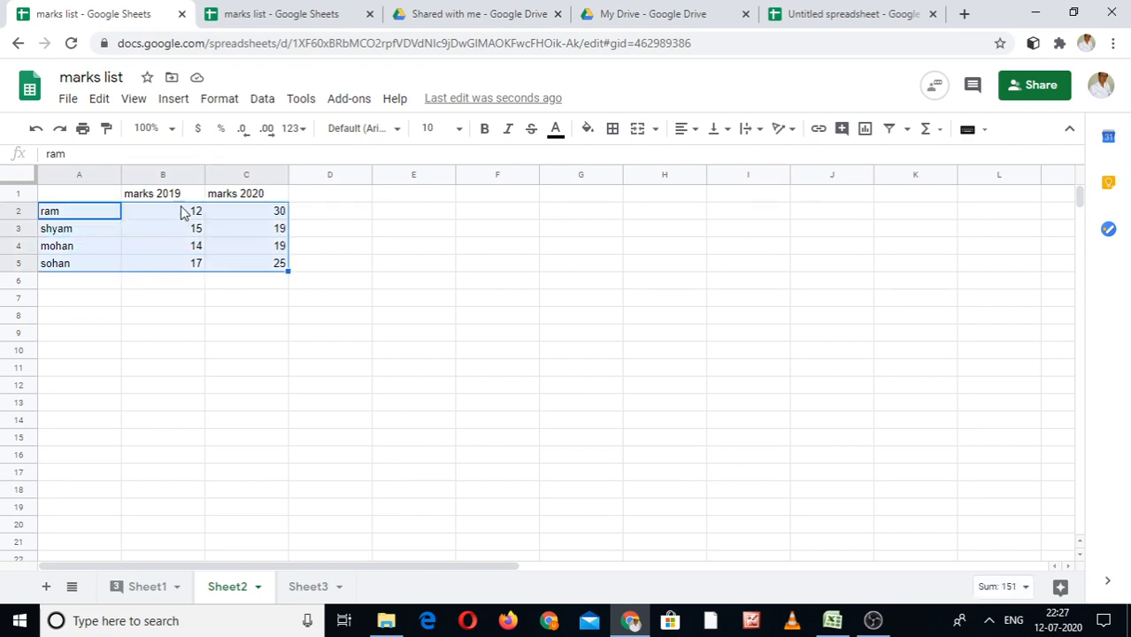
{"action": "left_click", "coordinate": [220, 105]}
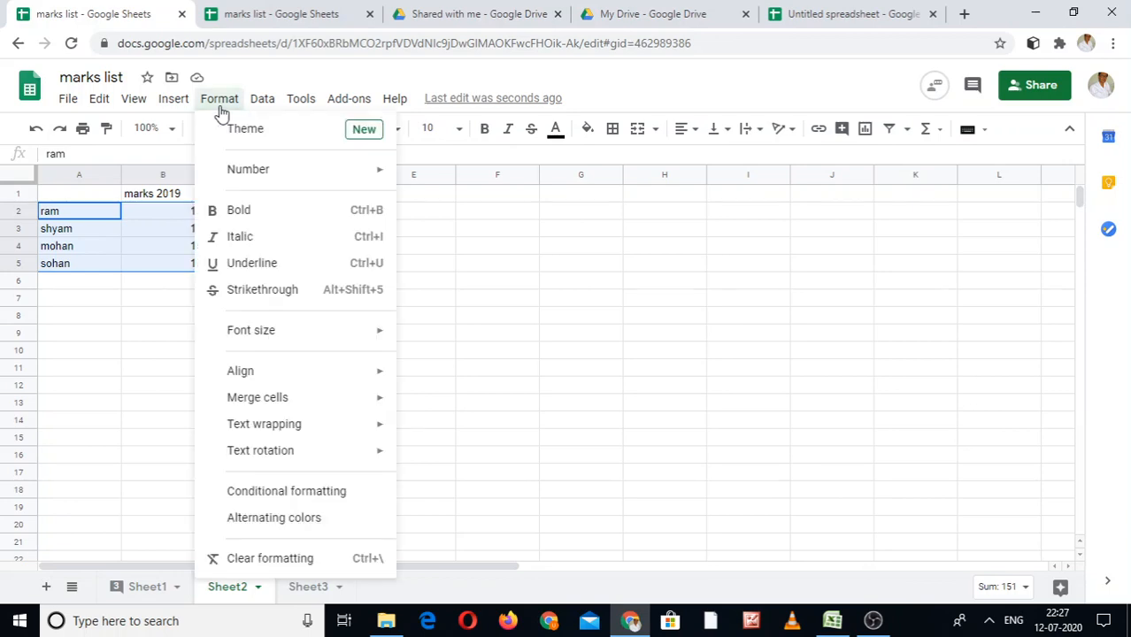
{"action": "mouse_move", "coordinate": [176, 105]}
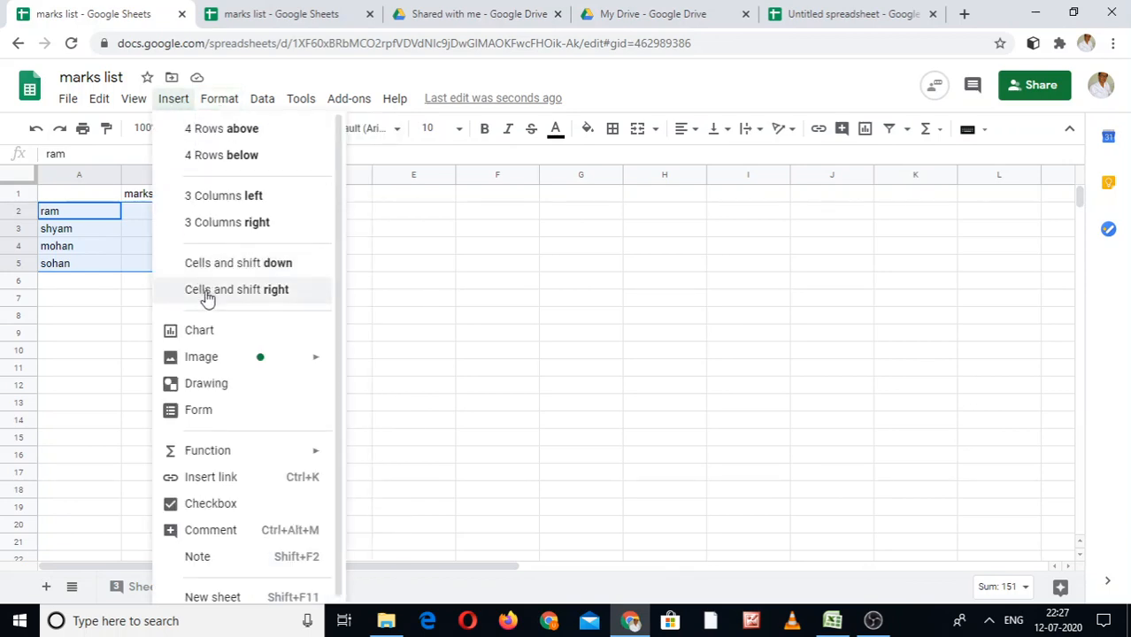
{"action": "key", "text": "Escape"}
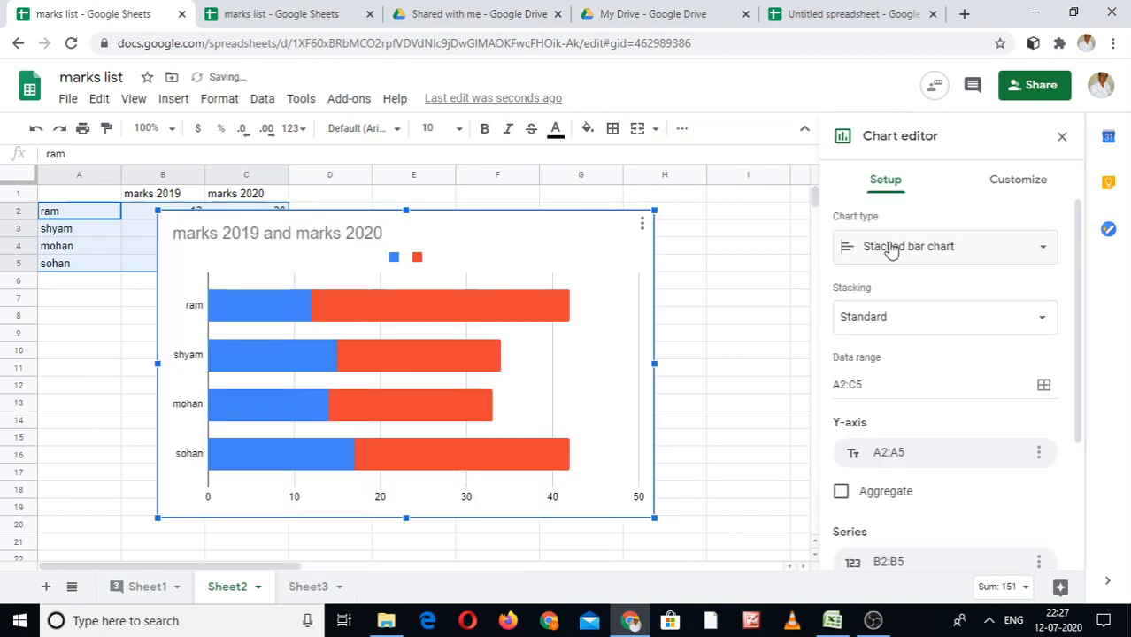
{"action": "left_click", "coordinate": [929, 246]}
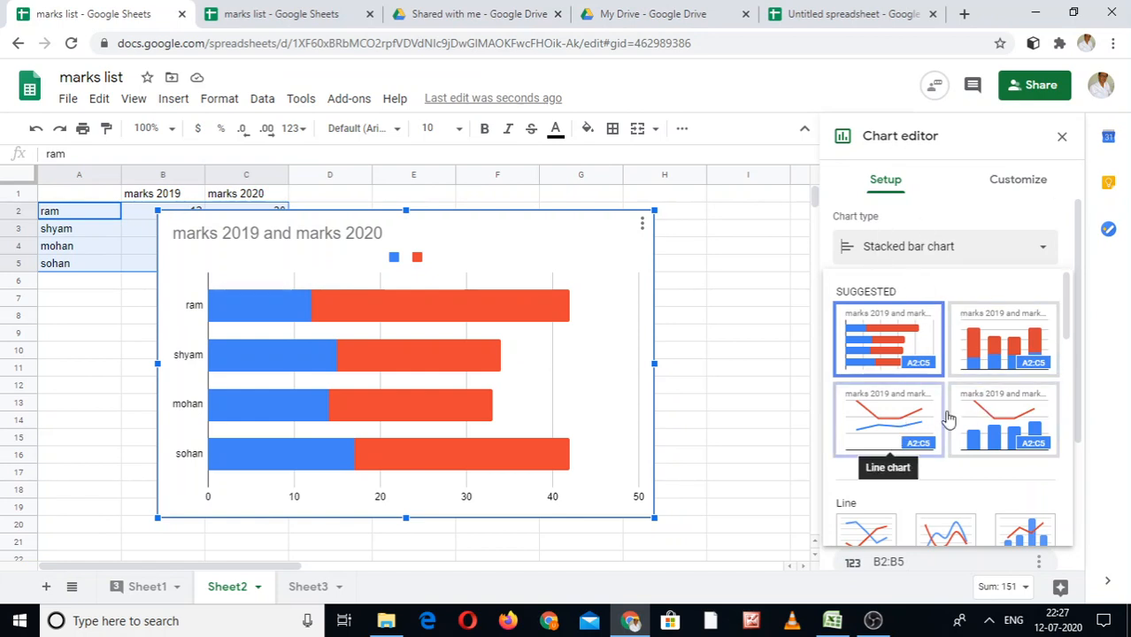
{"action": "left_click", "coordinate": [868, 423]}
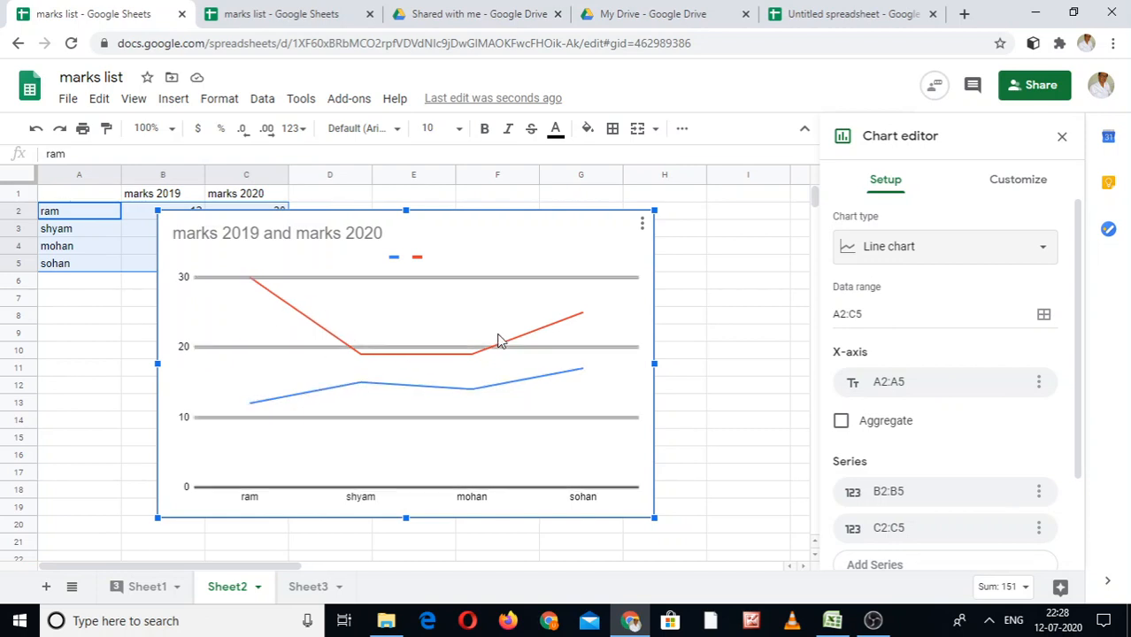
Delete the line chart of marks 2019 and marks 2020 from Sheet2
{"action": "left_click", "coordinate": [580, 321]}
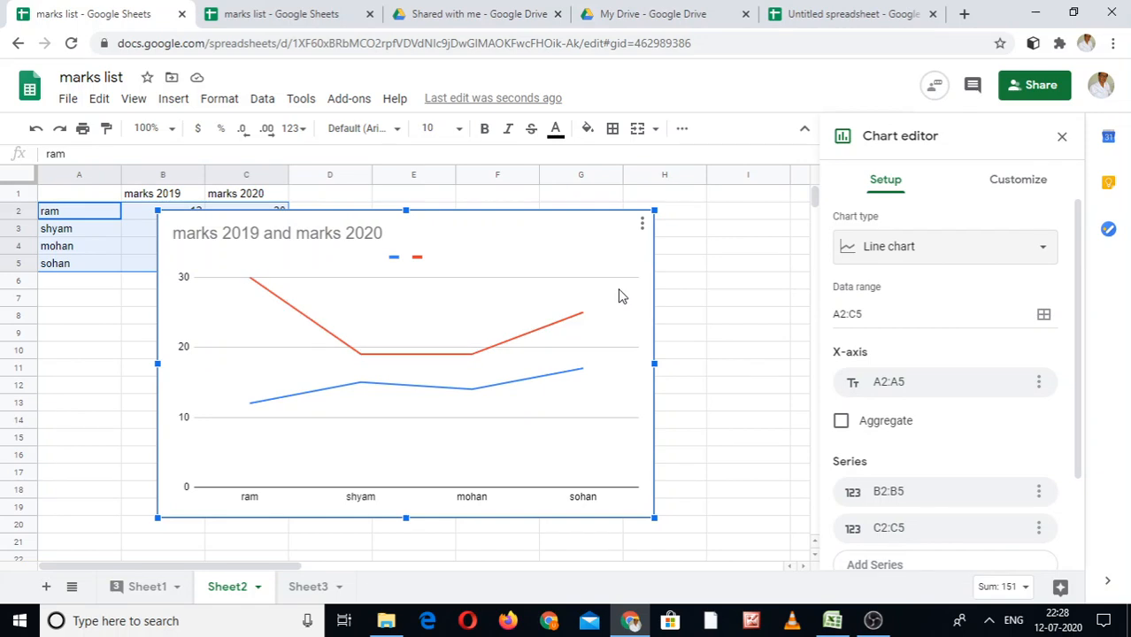
{"action": "key", "text": "Delete"}
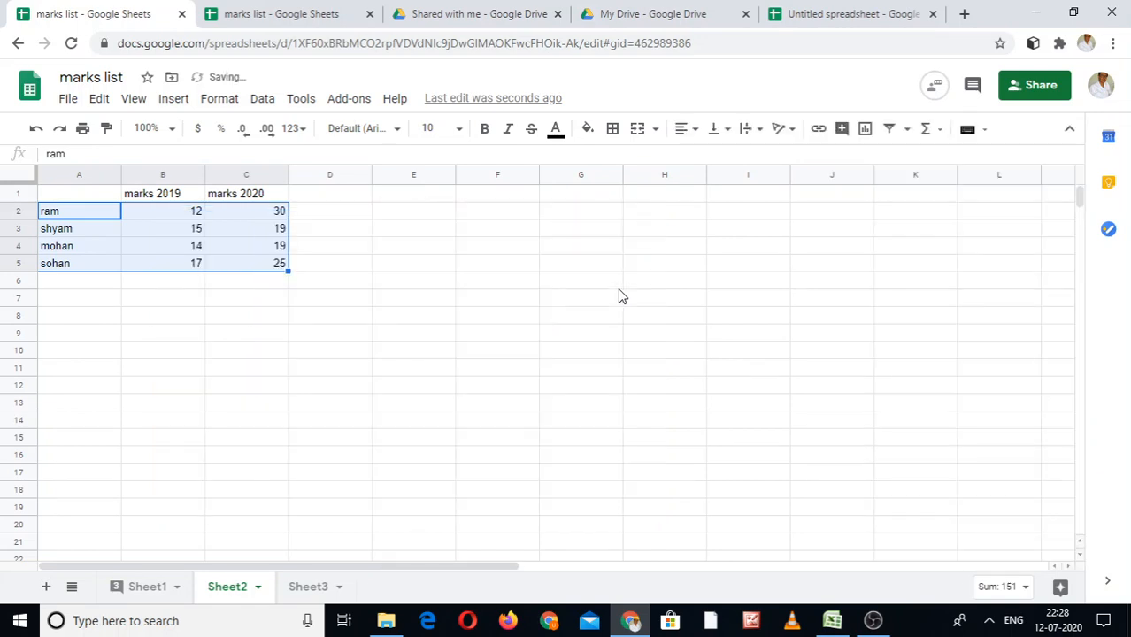
{"action": "left_click", "coordinate": [171, 196]}
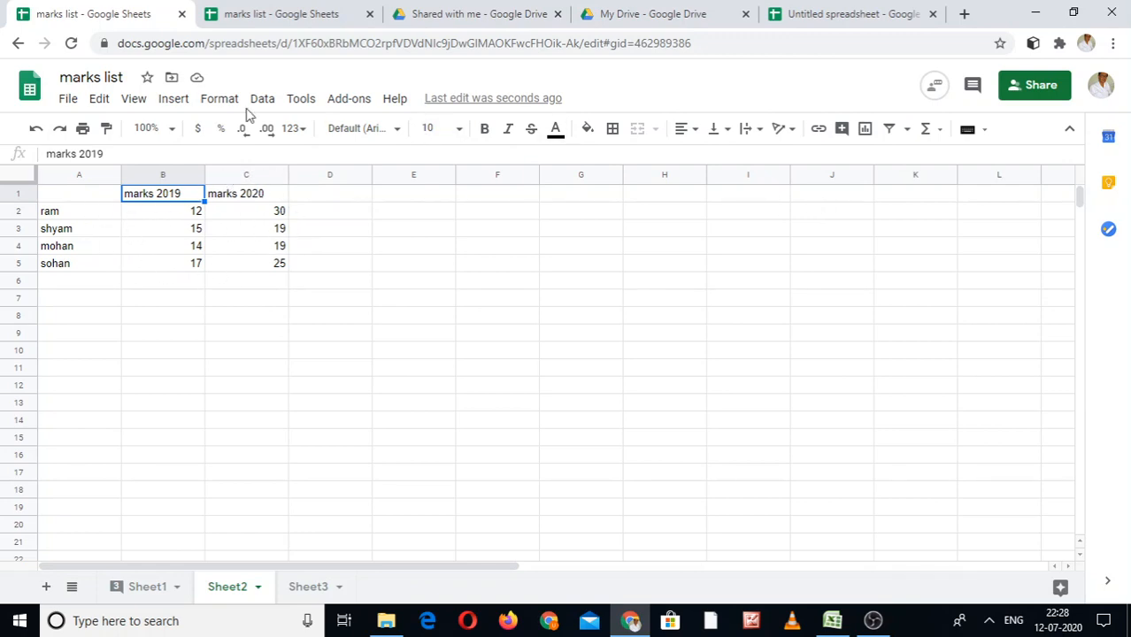
{"action": "left_click", "coordinate": [180, 103]}
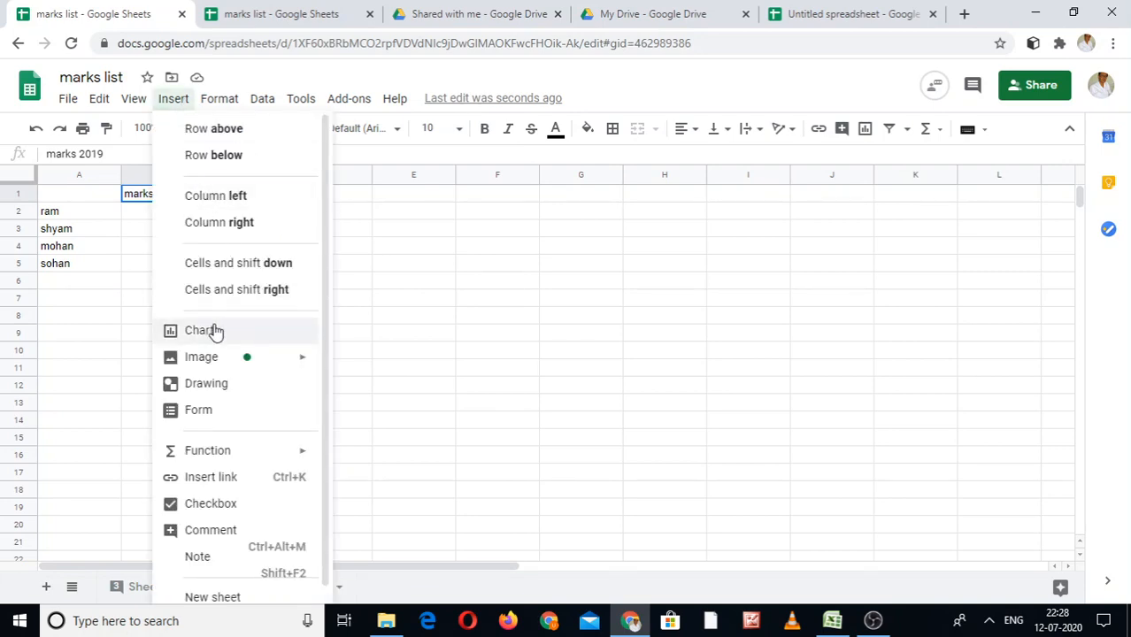
{"action": "left_click", "coordinate": [487, 268]}
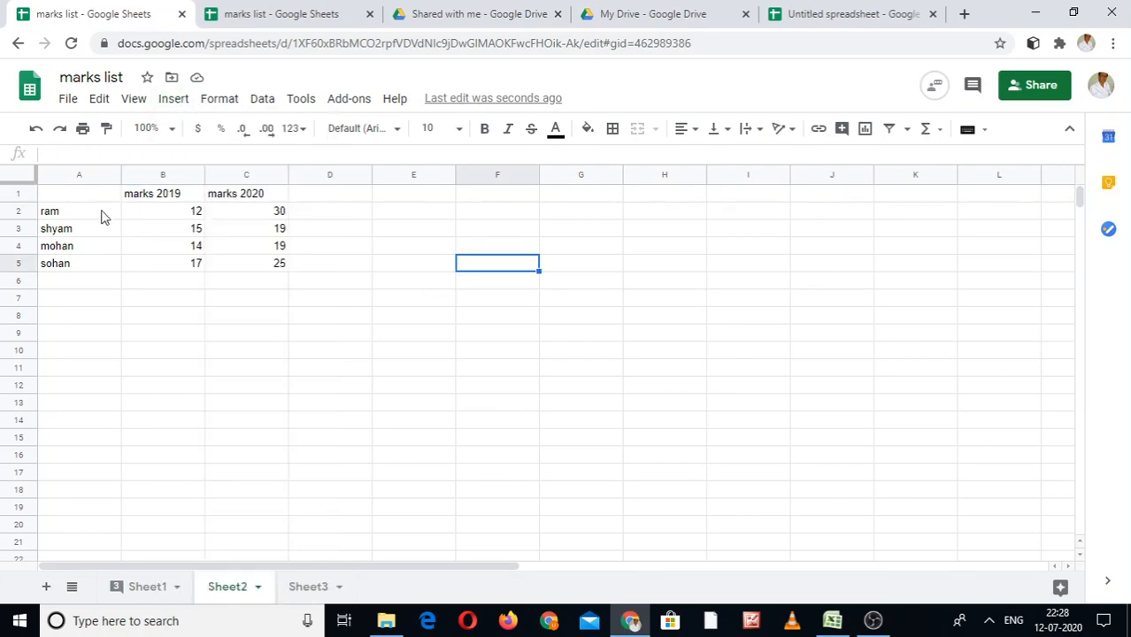
{"action": "left_click_drag", "start_coordinate": [72, 214], "coordinate": [163, 266]}
{"action": "left_click", "coordinate": [163, 266]}
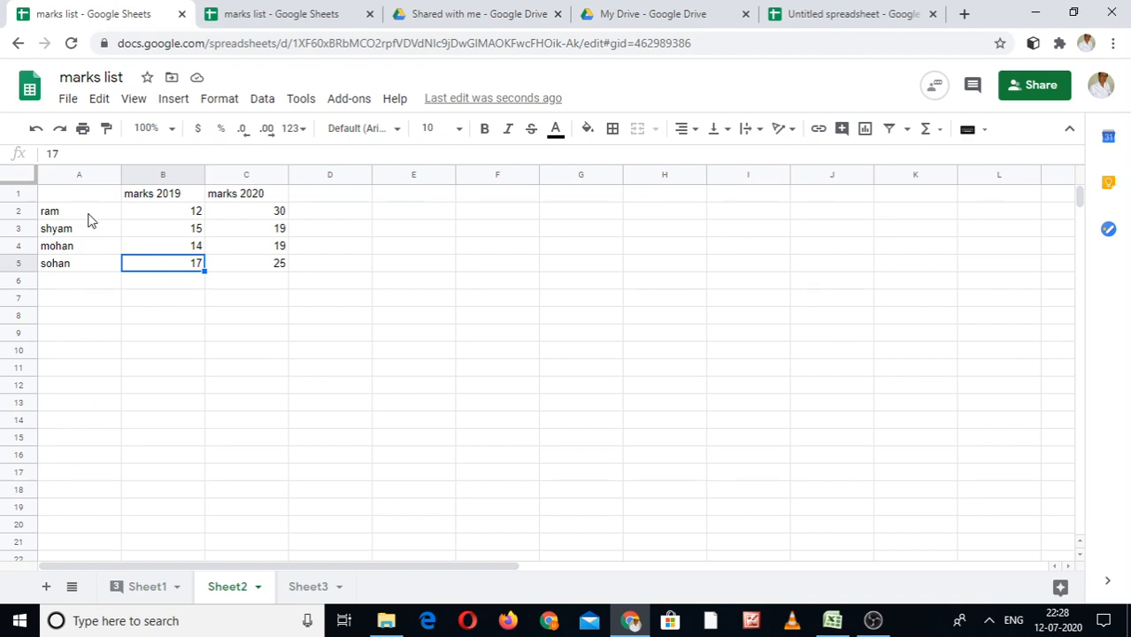
Insert a chart from the names and 2019 marks in A2:B5 and set its type to Column chart
{"action": "left_click_drag", "start_coordinate": [89, 218], "coordinate": [154, 268]}
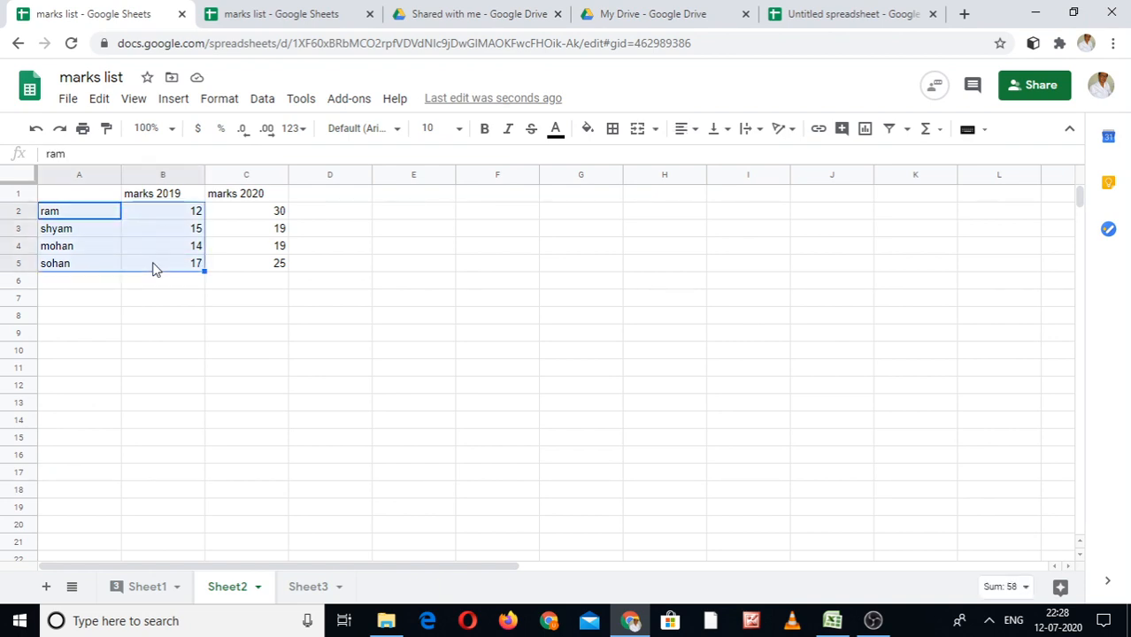
{"action": "left_click", "coordinate": [172, 103]}
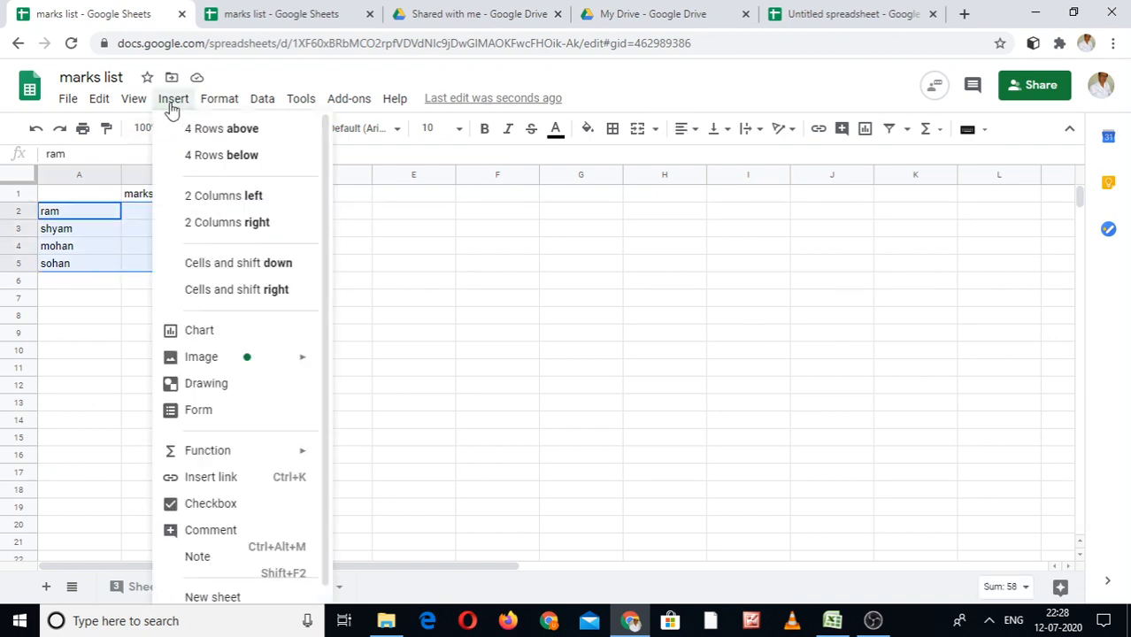
{"action": "left_click", "coordinate": [209, 334]}
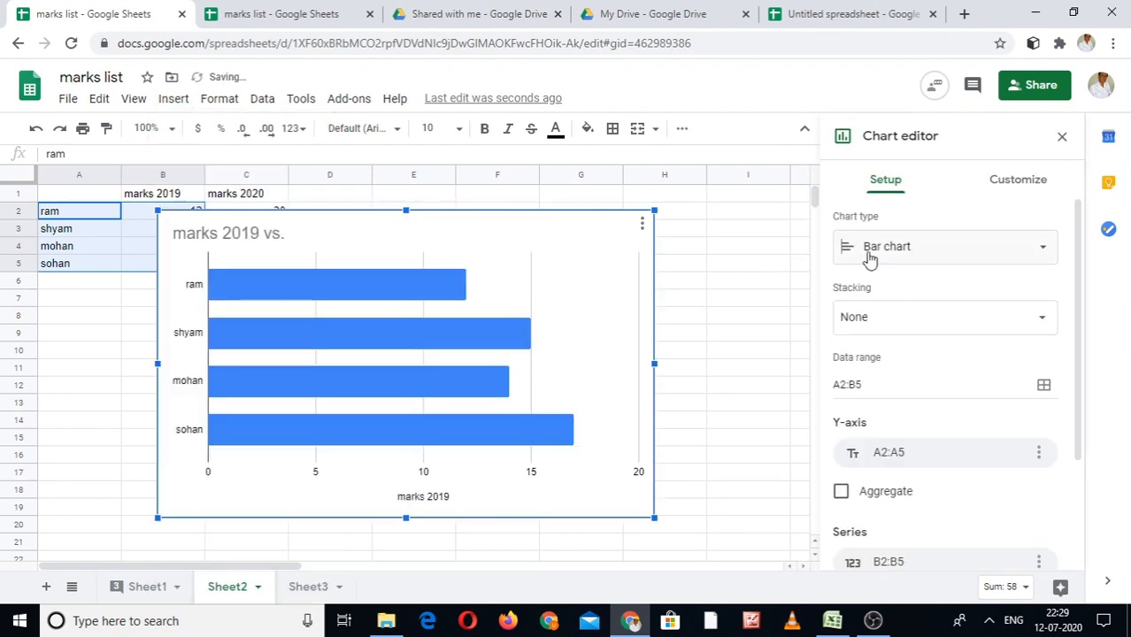
{"action": "left_click", "coordinate": [882, 251]}
{"action": "left_click", "coordinate": [980, 343]}
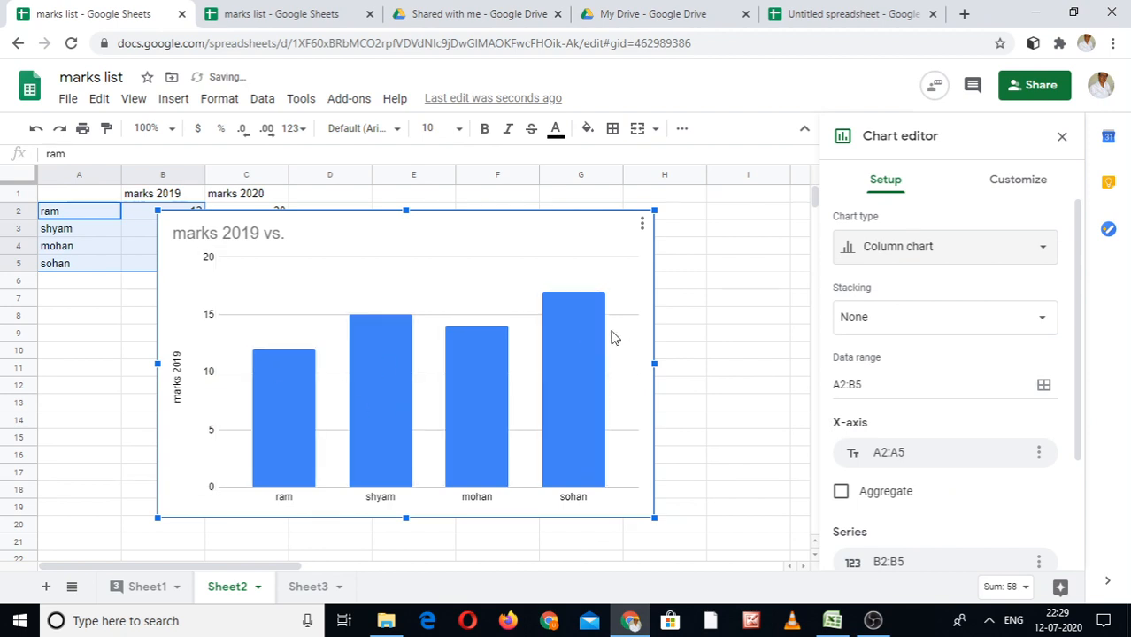
{"action": "left_click", "coordinate": [684, 317]}
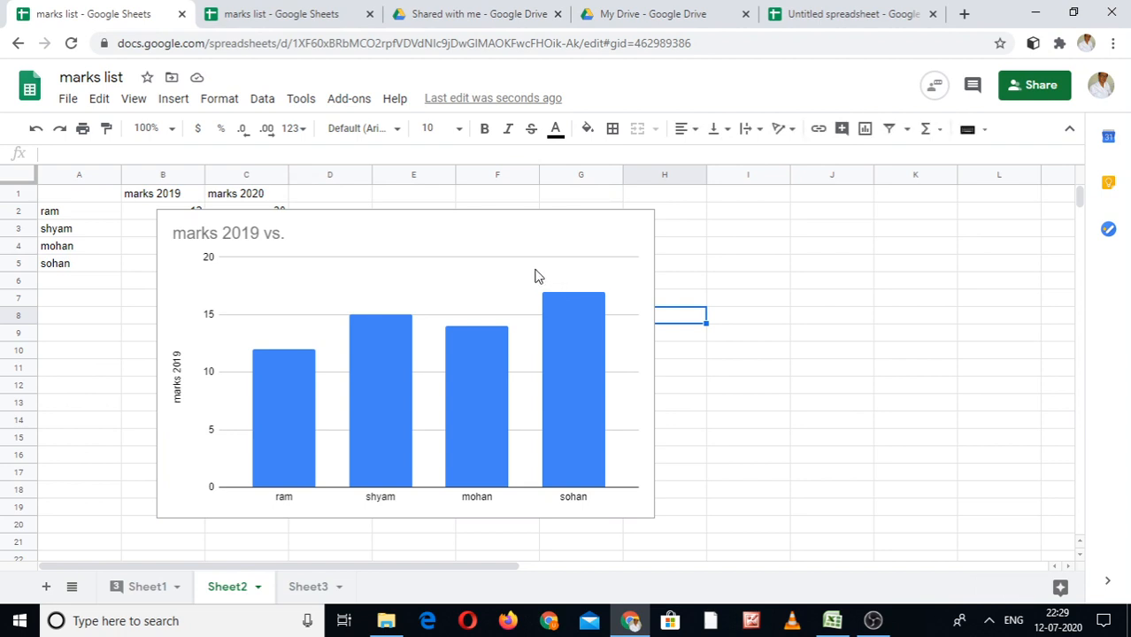
Delete the column chart of the 2019 marks from Sheet2
{"action": "left_click", "coordinate": [536, 276]}
{"action": "key", "text": "Delete"}
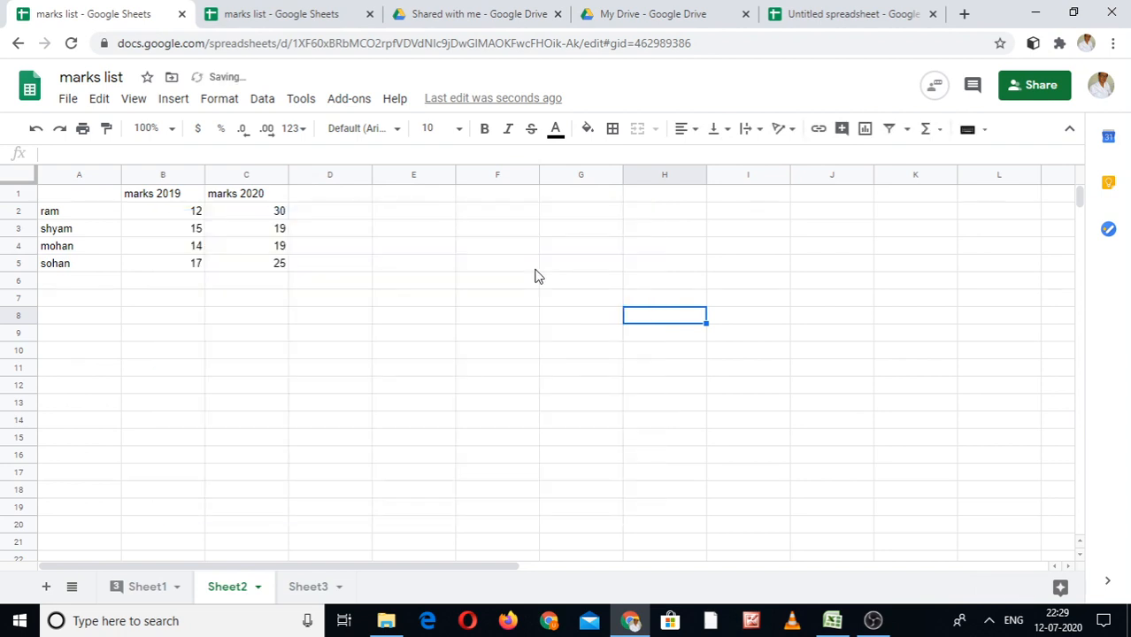
{"action": "left_click", "coordinate": [162, 281]}
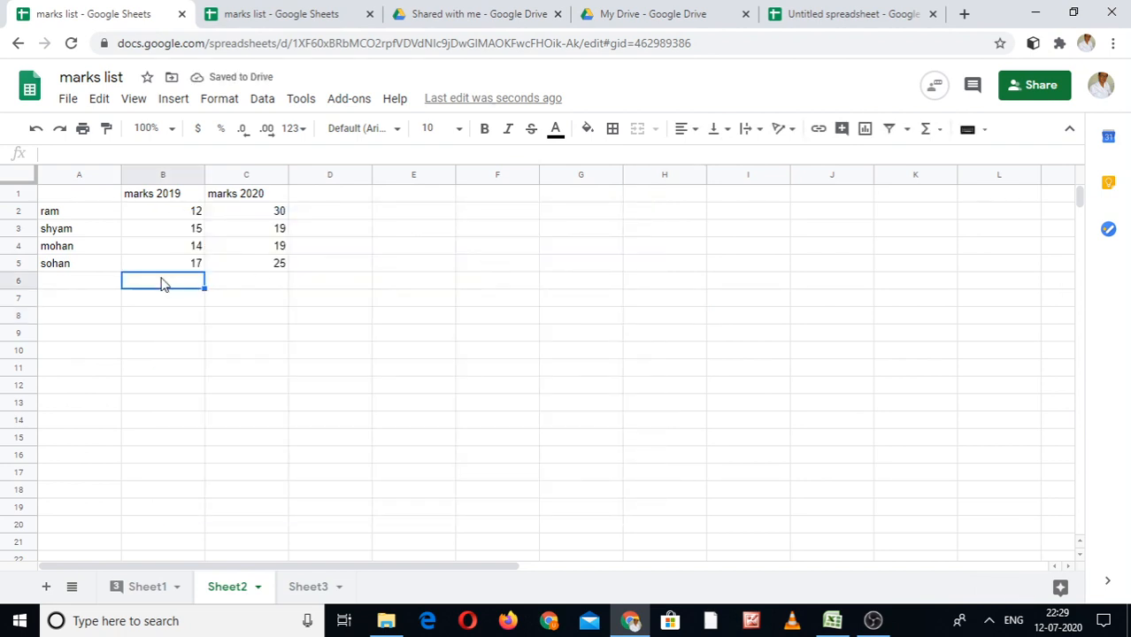
Switch to the student marks table on Sheet1
{"action": "key", "text": "ctrl+shift+Page_Up"}
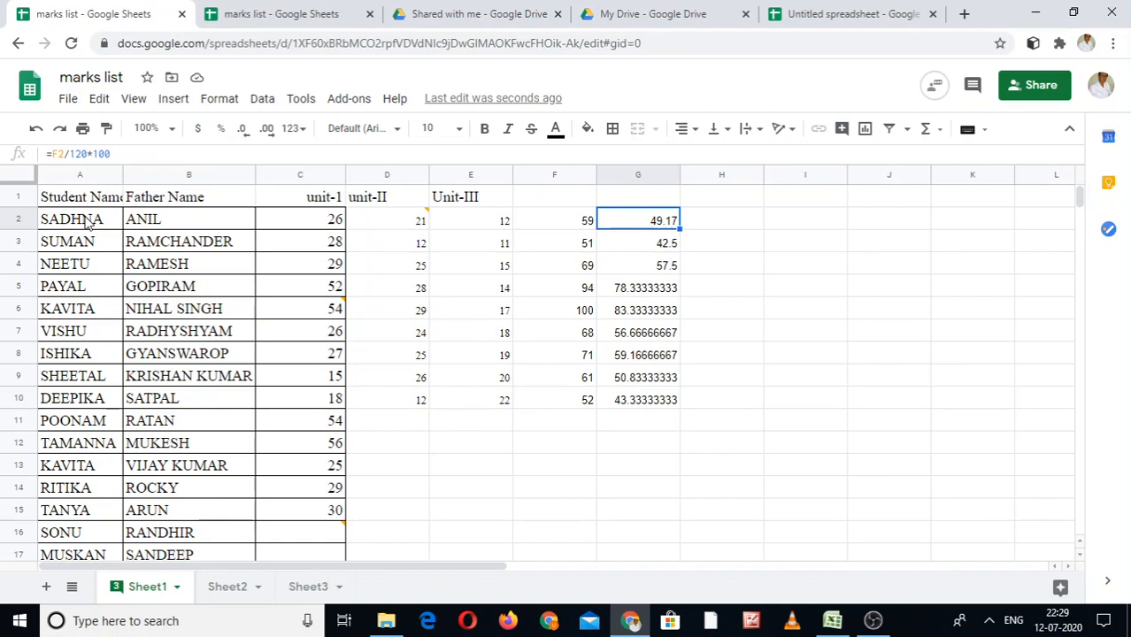
{"action": "key", "text": "shift+Right"}
{"action": "key", "text": "shift+Right"}
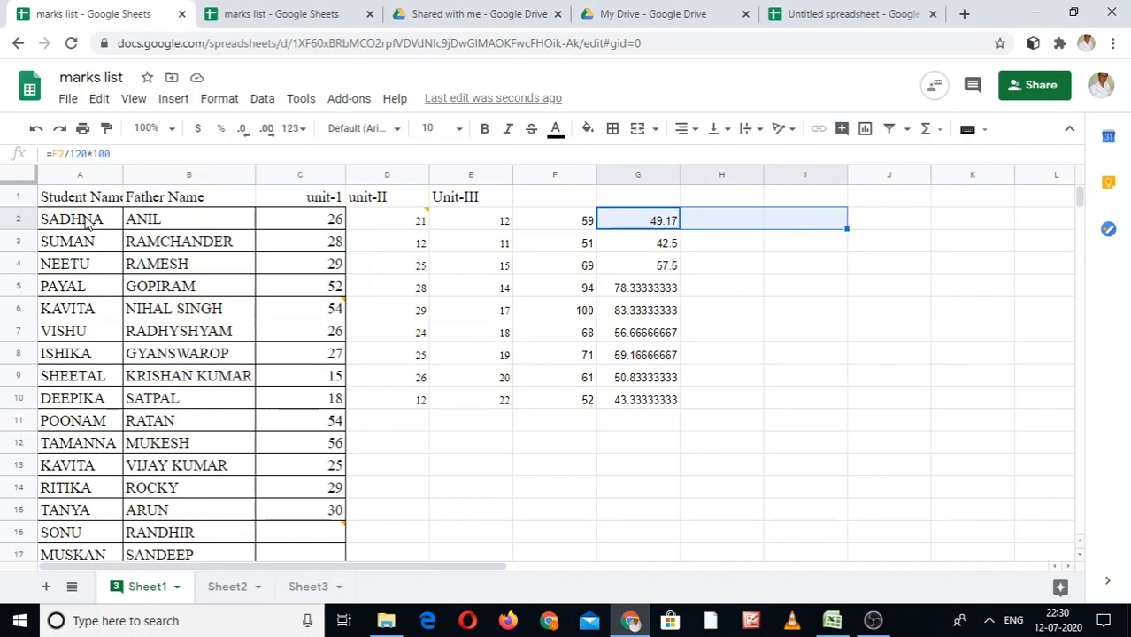
{"action": "left_click", "coordinate": [75, 447]}
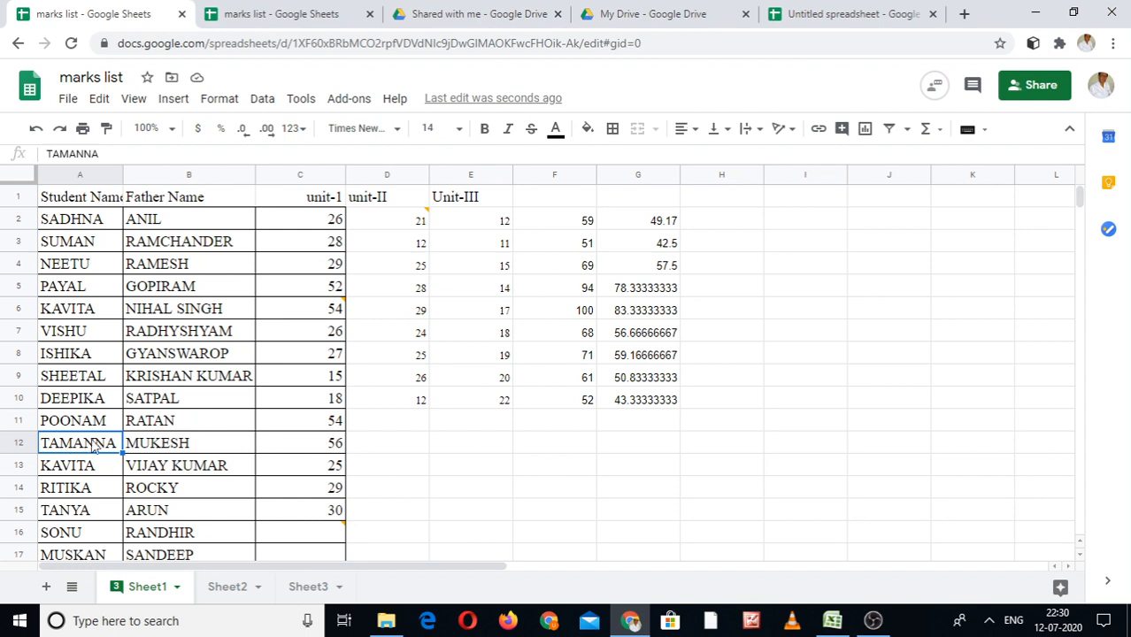
{"action": "key", "text": "shift+Right"}
{"action": "key", "text": "shift+Right"}
{"action": "key", "text": "shift+Right"}
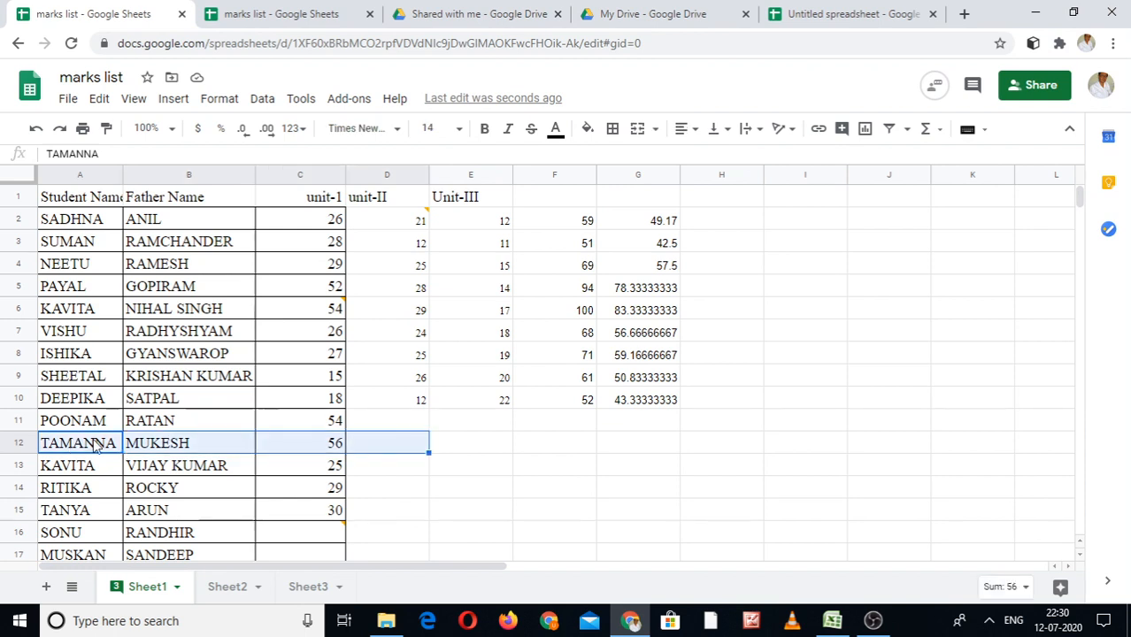
Delete rows 11 to 42 from Sheet1, removing the students below row 10
{"action": "key", "text": "Up"}
{"action": "key", "text": "shift+Right"}
{"action": "key", "text": "shift+Right"}
{"action": "key", "text": "shift+Right"}
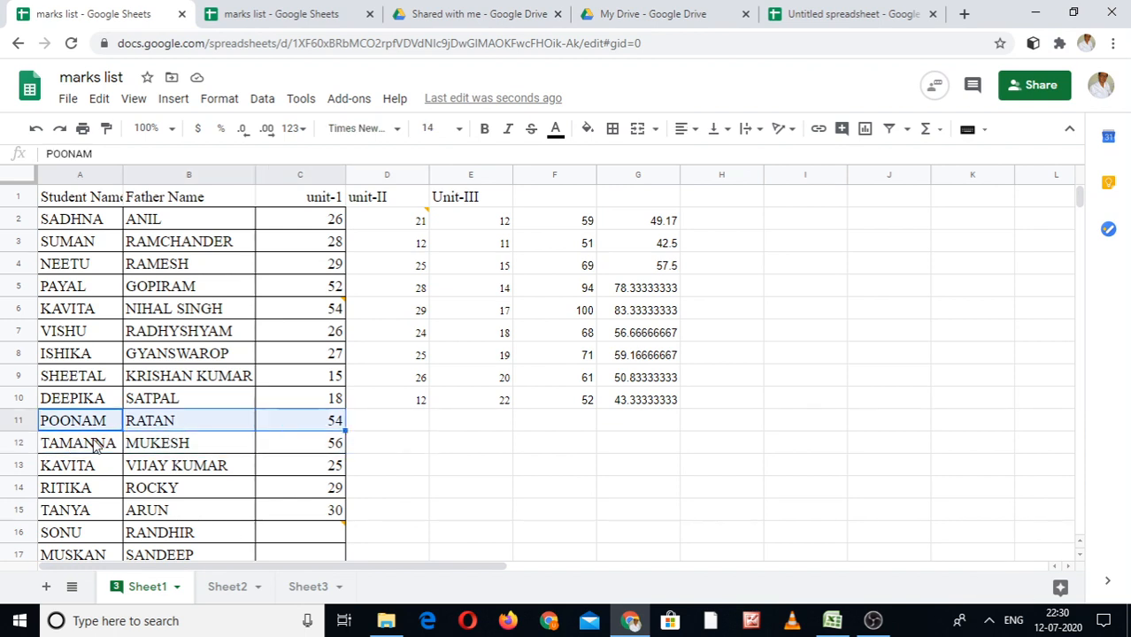
{"action": "key", "text": "shift+Down"}
{"action": "key", "text": "shift+Down"}
{"action": "key", "text": "shift+Down"}
{"action": "key", "text": "shift+Down"}
{"action": "key", "text": "shift+Down"}
{"action": "key", "text": "shift+Down"}
{"action": "key", "text": "shift+Down"}
{"action": "key", "text": "shift+Down"}
{"action": "key", "text": "shift+Down"}
{"action": "key", "text": "shift+Down"}
{"action": "key", "text": "shift+Down"}
{"action": "key", "text": "shift+Down"}
{"action": "key", "text": "shift+Down"}
{"action": "key", "text": "shift+Down"}
{"action": "key", "text": "shift+Down"}
{"action": "key", "text": "shift+Down"}
{"action": "key", "text": "shift+Down"}
{"action": "key", "text": "shift+Down"}
{"action": "key", "text": "shift+Down"}
{"action": "key", "text": "shift+Down"}
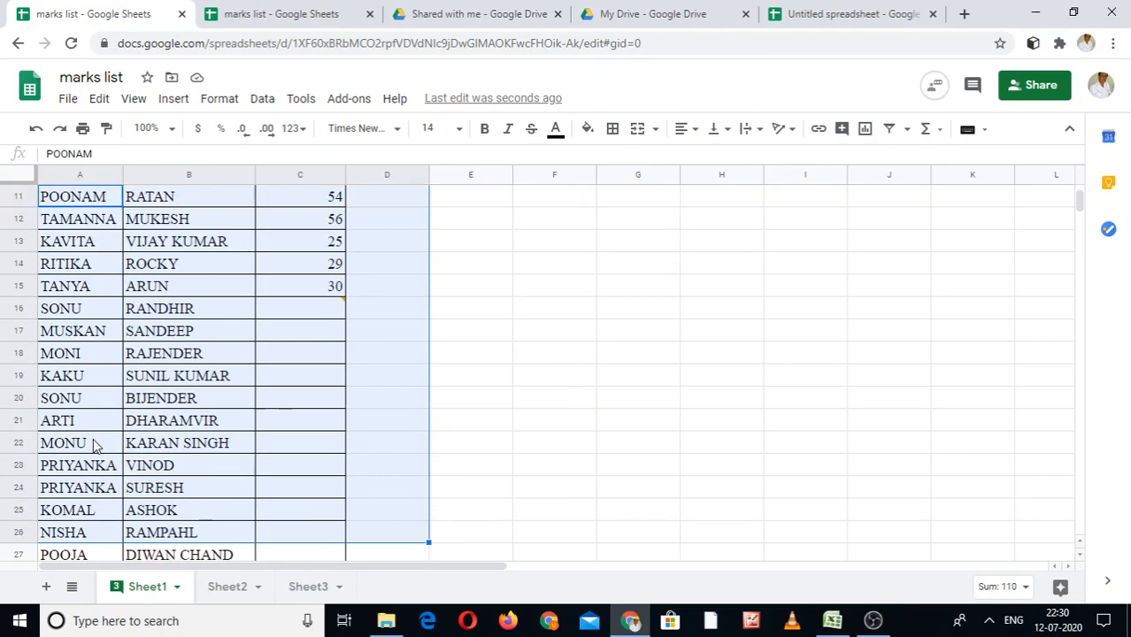
{"action": "key", "text": "shift+Down"}
{"action": "key", "text": "shift+Down"}
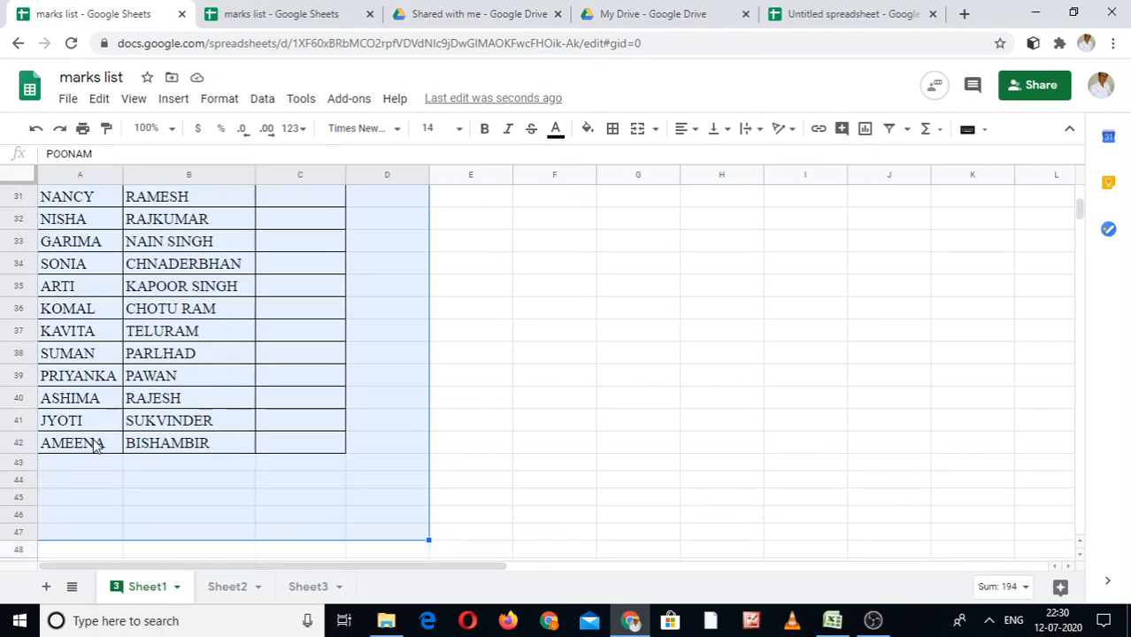
{"action": "right_click", "coordinate": [159, 354]}
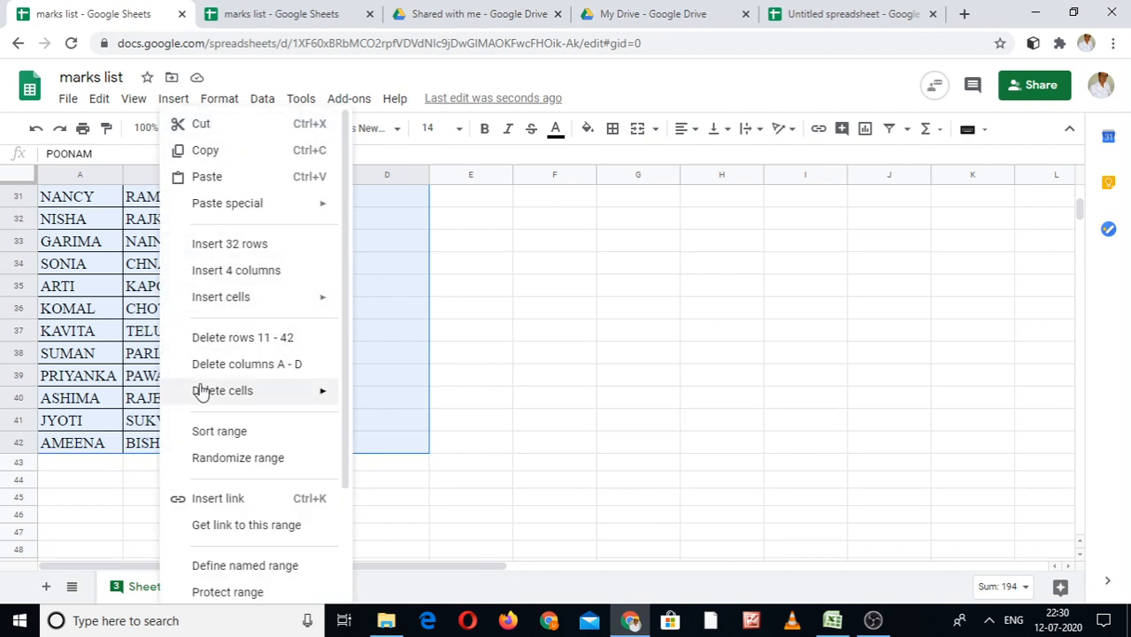
{"action": "left_click", "coordinate": [244, 343]}
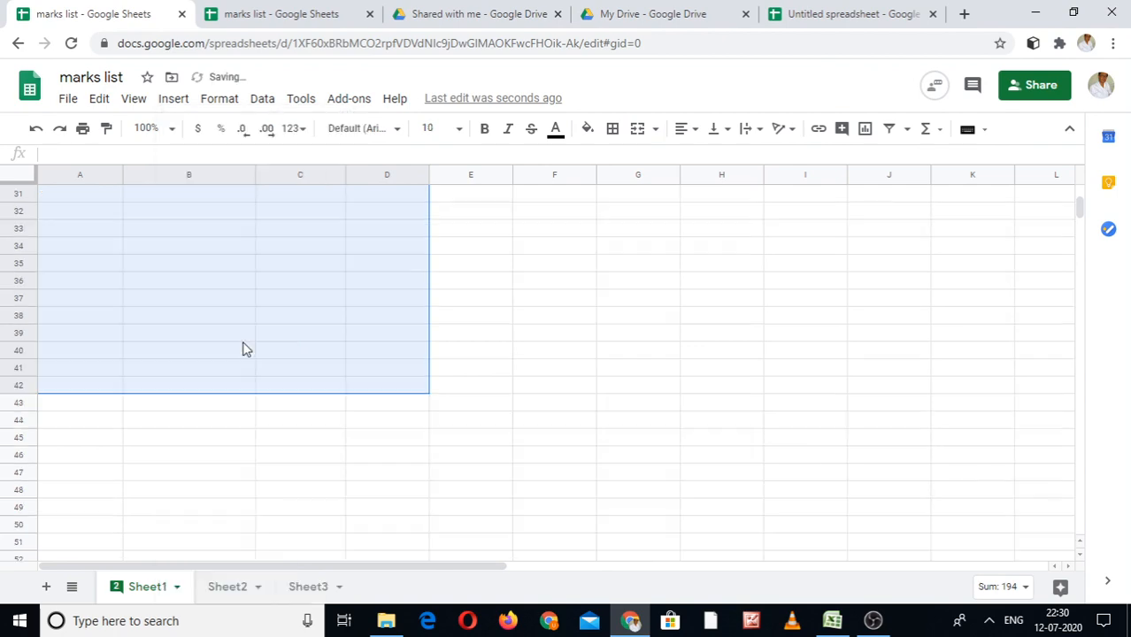
{"action": "left_click", "coordinate": [147, 269]}
{"action": "key", "text": "Up"}
{"action": "key", "text": "Up"}
{"action": "key", "text": "Up"}
{"action": "key", "text": "Up"}
{"action": "key", "text": "Up"}
{"action": "key", "text": "Up"}
{"action": "key", "text": "Up"}
{"action": "key", "text": "Up"}
{"action": "key", "text": "Up"}
{"action": "key", "text": "Up"}
{"action": "key", "text": "Up"}
{"action": "key", "text": "Up"}
{"action": "key", "text": "Up"}
{"action": "key", "text": "Up"}
{"action": "key", "text": "Up"}
{"action": "key", "text": "Up"}
{"action": "key", "text": "Up"}
{"action": "key", "text": "Up"}
{"action": "key", "text": "Up"}
{"action": "key", "text": "Up"}
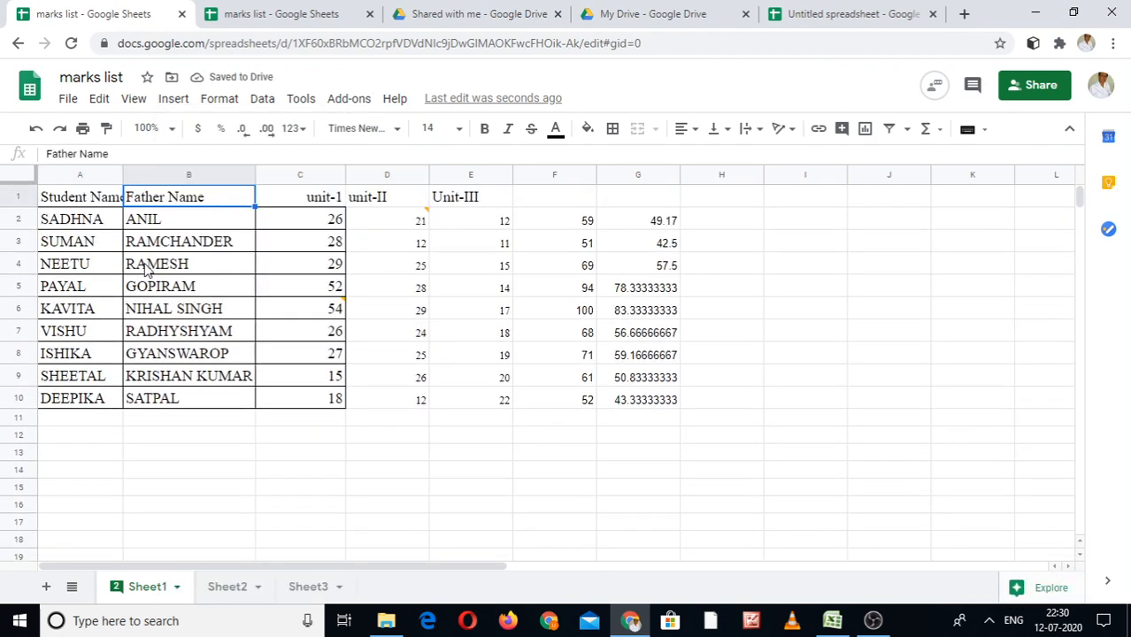
{"action": "left_click", "coordinate": [74, 218]}
{"action": "key", "text": "shift+Right"}
{"action": "key", "text": "shift+Right"}
{"action": "key", "text": "shift+Right"}
{"action": "key", "text": "shift+Right"}
{"action": "key", "text": "shift+Right"}
{"action": "key", "text": "shift+Right"}
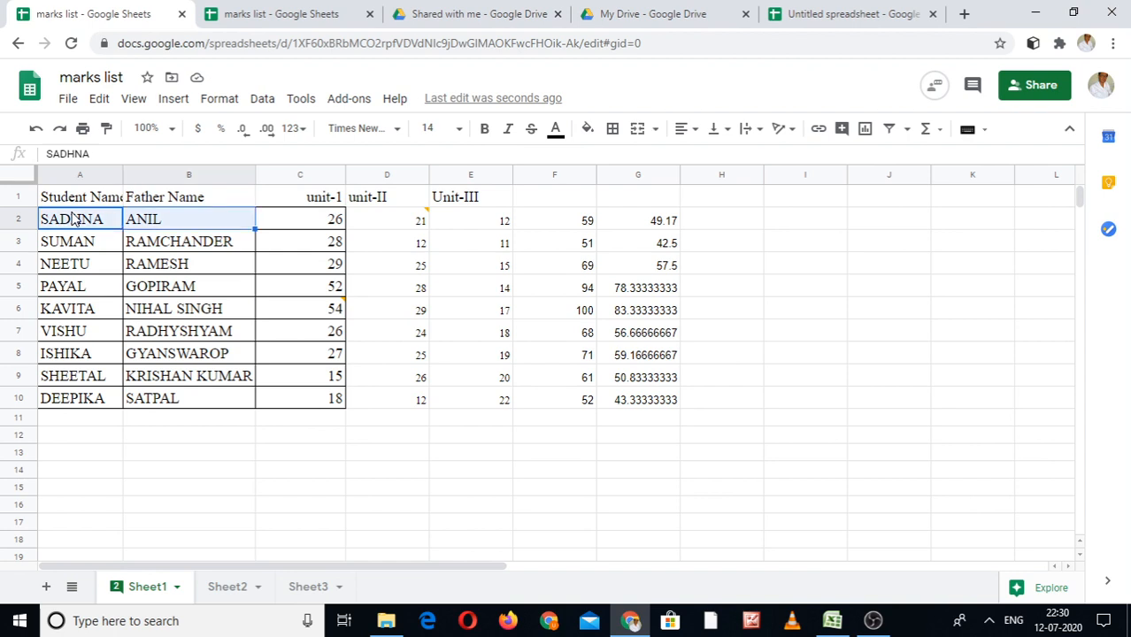
{"action": "key", "text": "shift+Down"}
{"action": "key", "text": "shift+Down"}
{"action": "key", "text": "shift+Down"}
{"action": "key", "text": "shift+Down"}
{"action": "key", "text": "shift+Down"}
{"action": "key", "text": "shift+Down"}
{"action": "key", "text": "shift+Down"}
{"action": "key", "text": "shift+Down"}
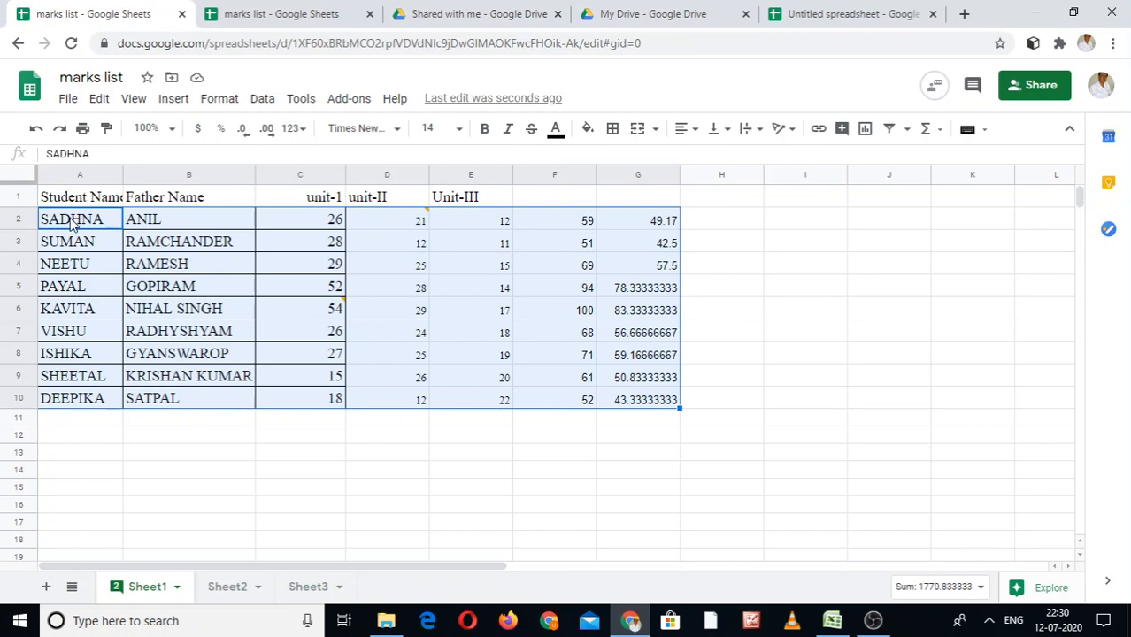
Select the student records in A2:G10 and sort the sheet by column A, A → Z
{"action": "left_click", "coordinate": [73, 223]}
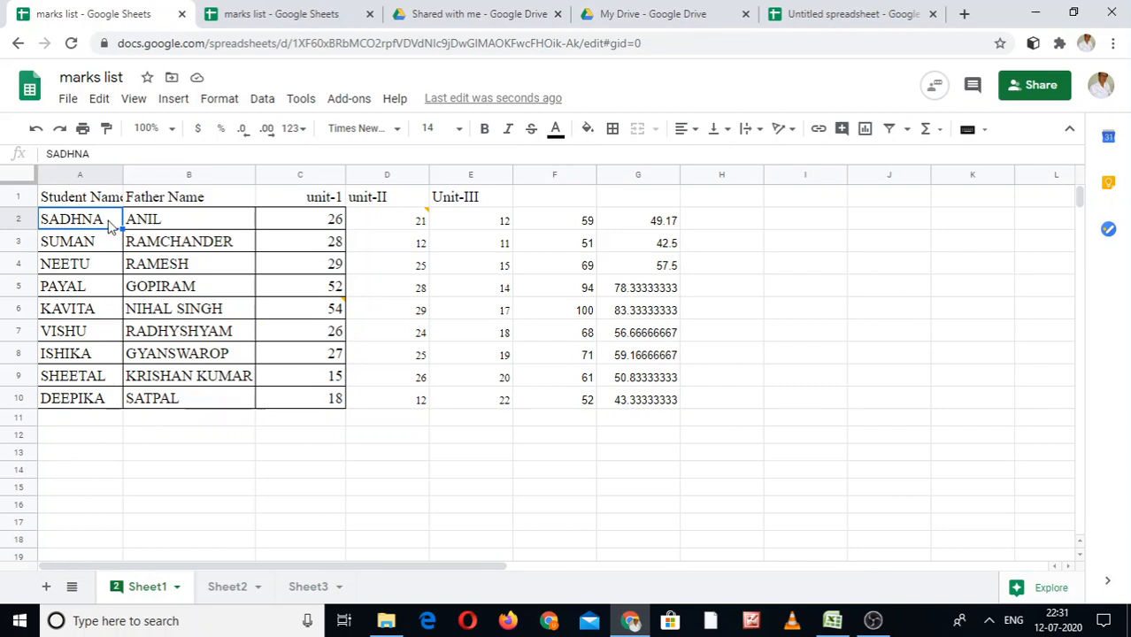
{"action": "key", "text": "shift+Down"}
{"action": "key", "text": "shift+Down"}
{"action": "key", "text": "shift+Down"}
{"action": "key", "text": "shift+Down"}
{"action": "key", "text": "shift+Down"}
{"action": "key", "text": "shift+Down"}
{"action": "key", "text": "shift+Down"}
{"action": "key", "text": "shift+Down"}
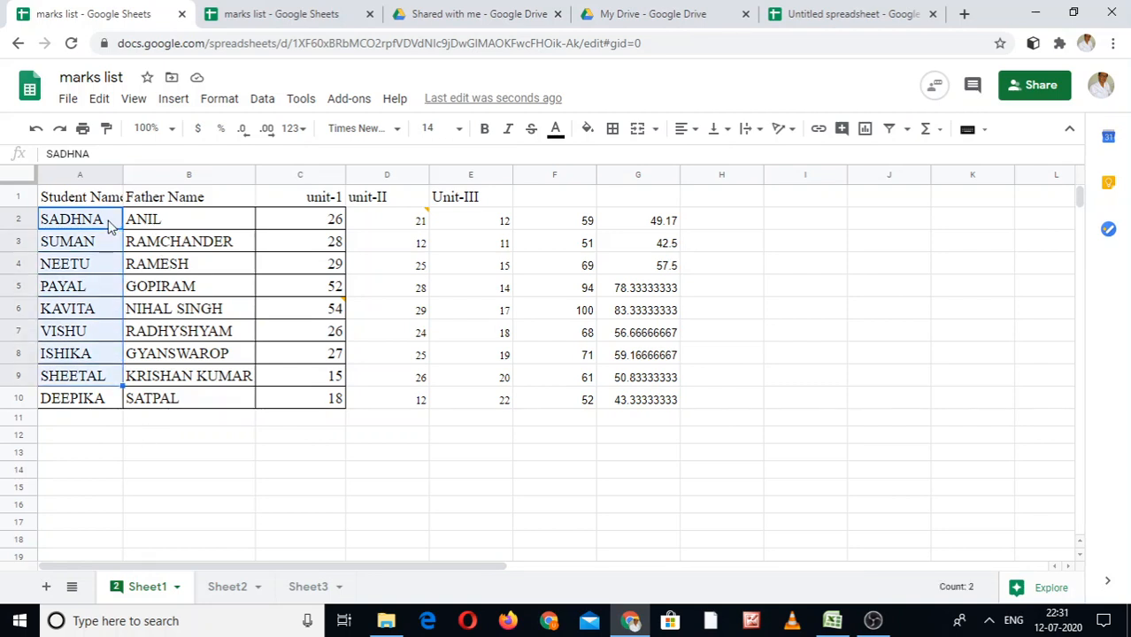
{"action": "key", "text": "shift+Right"}
{"action": "key", "text": "shift+Right"}
{"action": "key", "text": "shift+Right"}
{"action": "key", "text": "shift+Right"}
{"action": "key", "text": "shift+Right"}
{"action": "key", "text": "shift+Right"}
{"action": "key", "text": "shift+Right"}
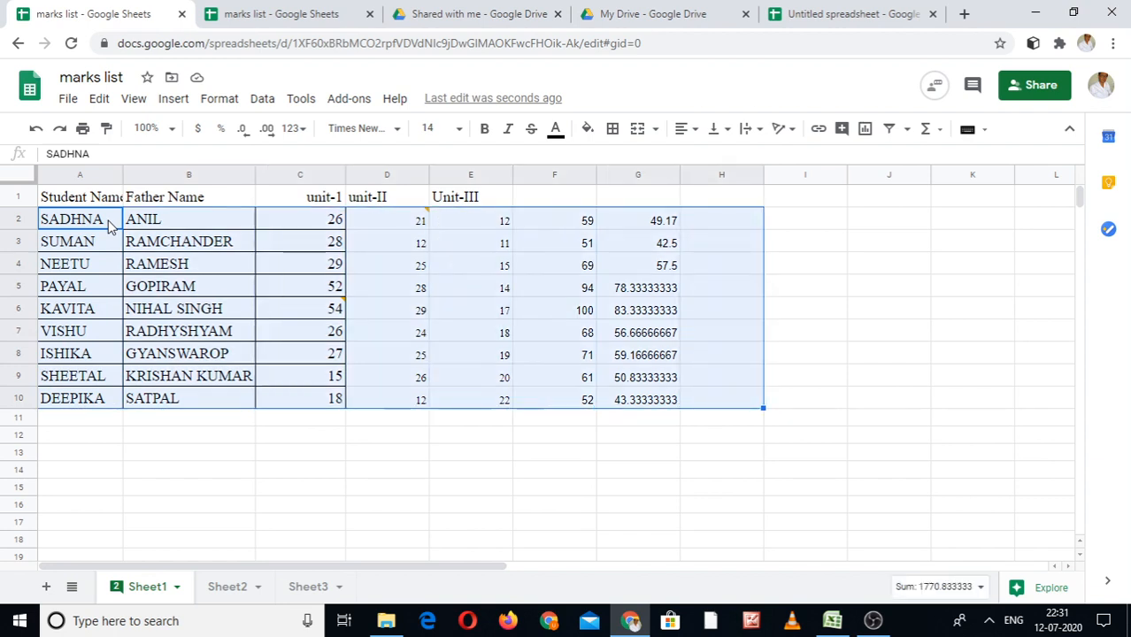
{"action": "key", "text": "shift+Left"}
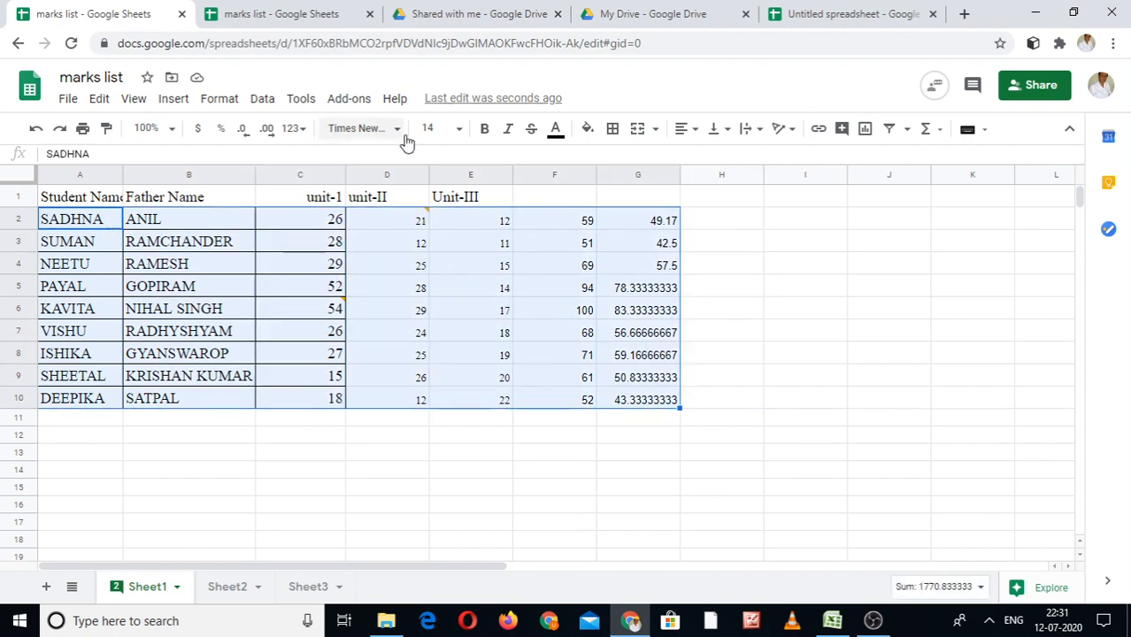
{"action": "left_click", "coordinate": [906, 132]}
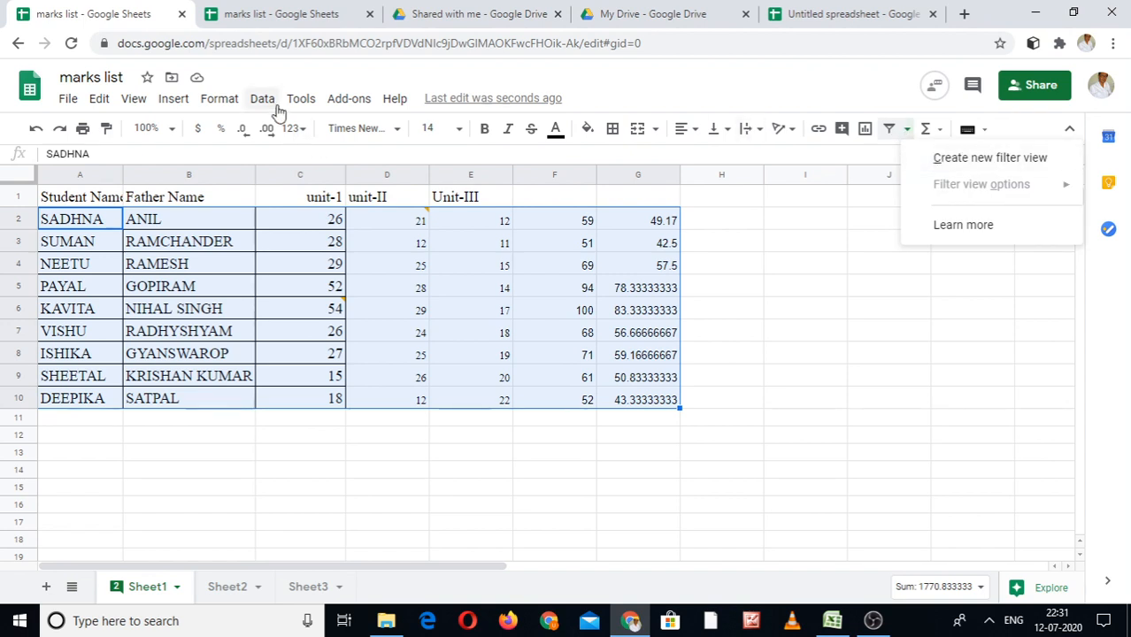
{"action": "left_click", "coordinate": [221, 100]}
{"action": "mouse_move", "coordinate": [259, 104]}
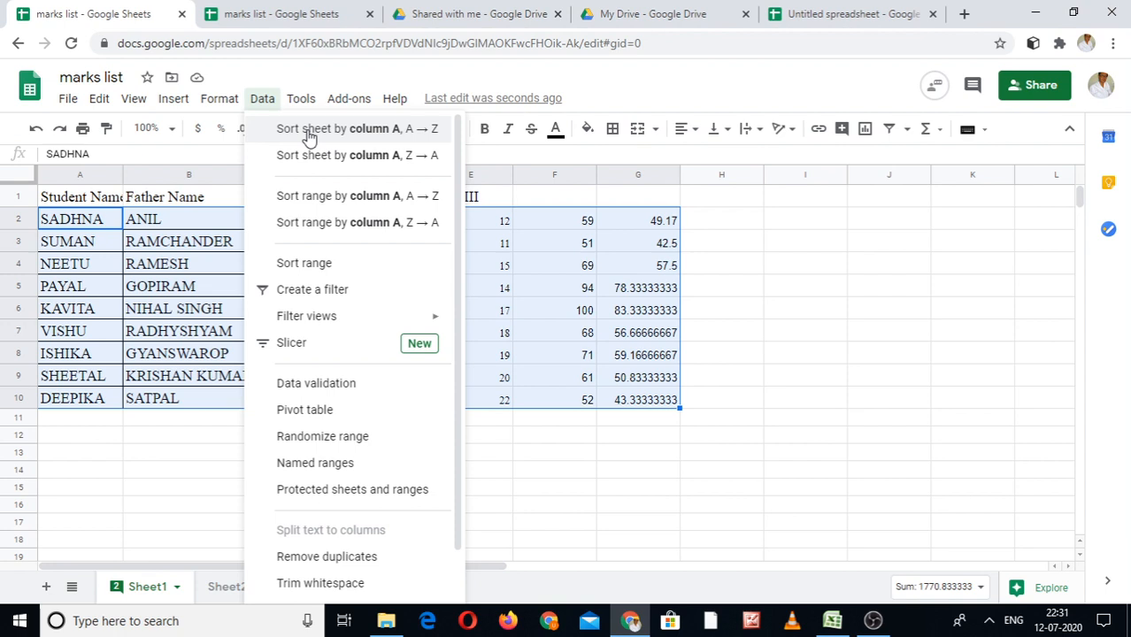
{"action": "left_click", "coordinate": [341, 133]}
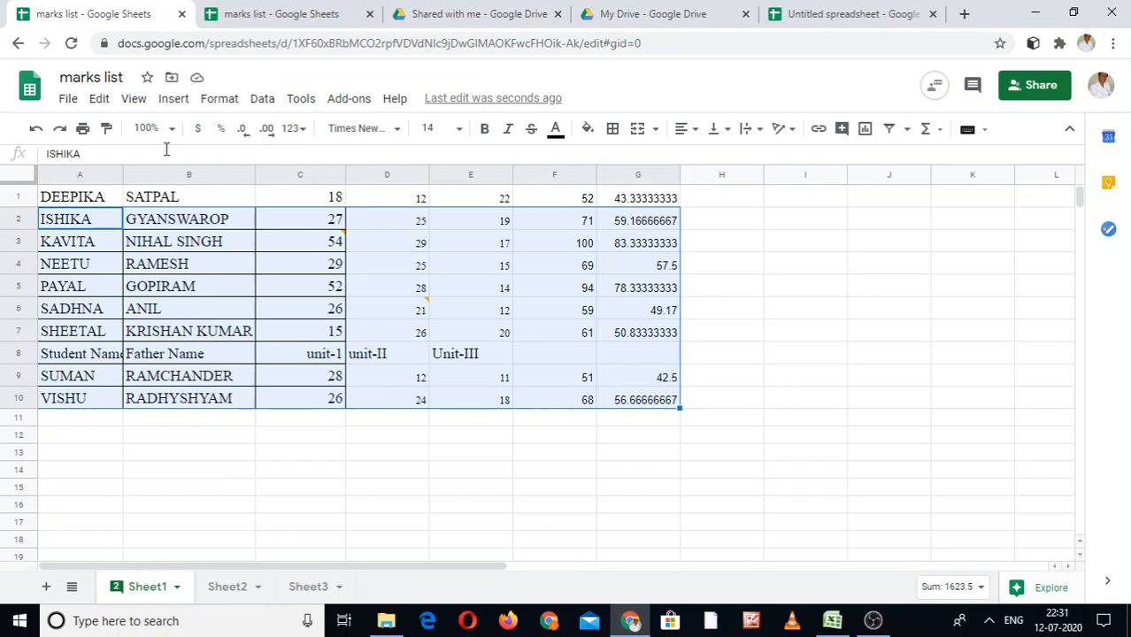
{"action": "left_click", "coordinate": [62, 354]}
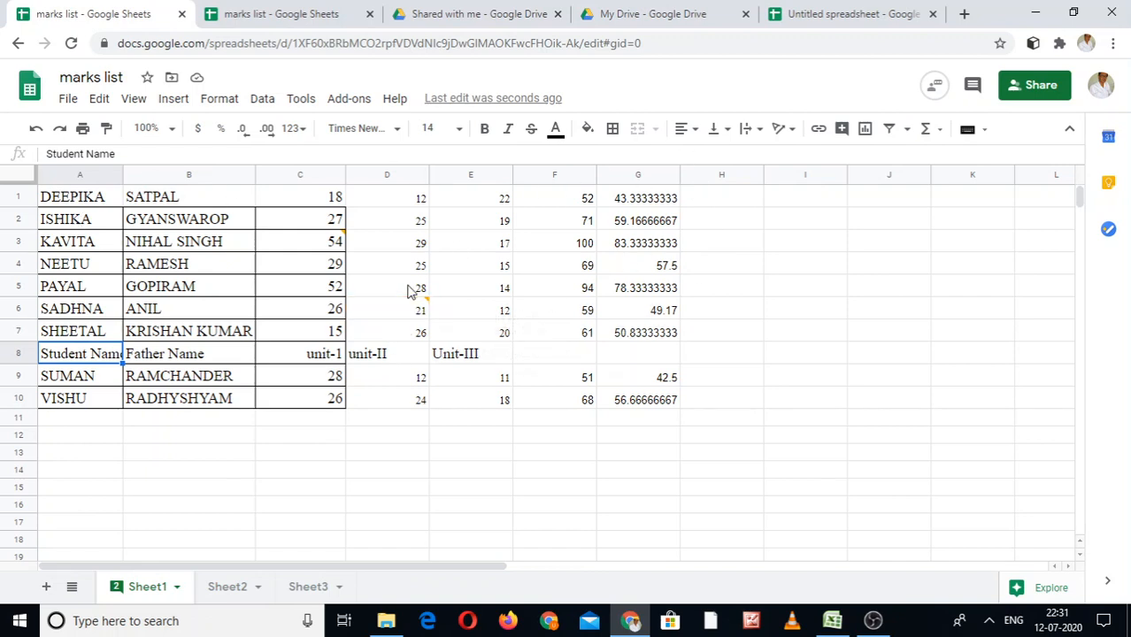
{"action": "left_click", "coordinate": [61, 288]}
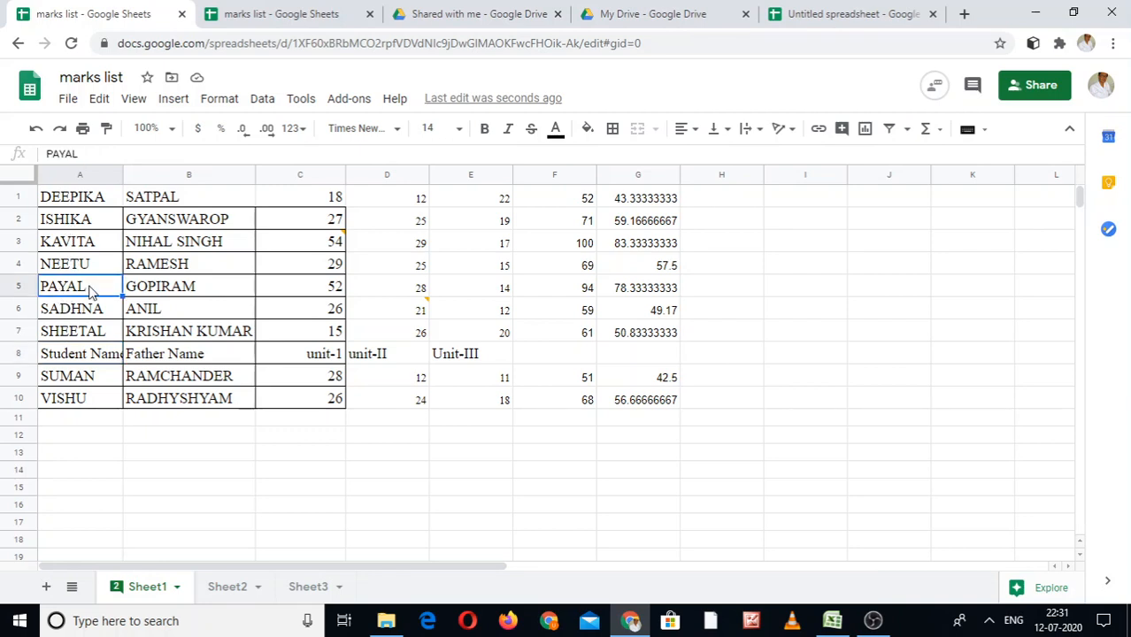
{"action": "left_click", "coordinate": [222, 292]}
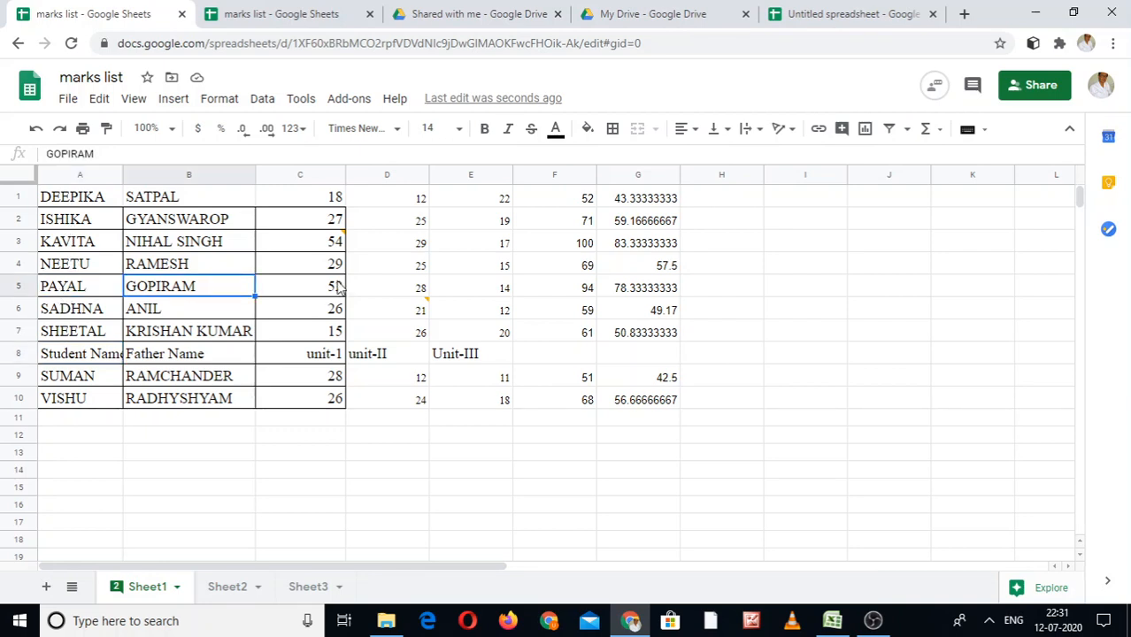
Search Sheet1 for the student first name in A5 and select the matching record's cells
{"action": "left_click", "coordinate": [819, 278]}
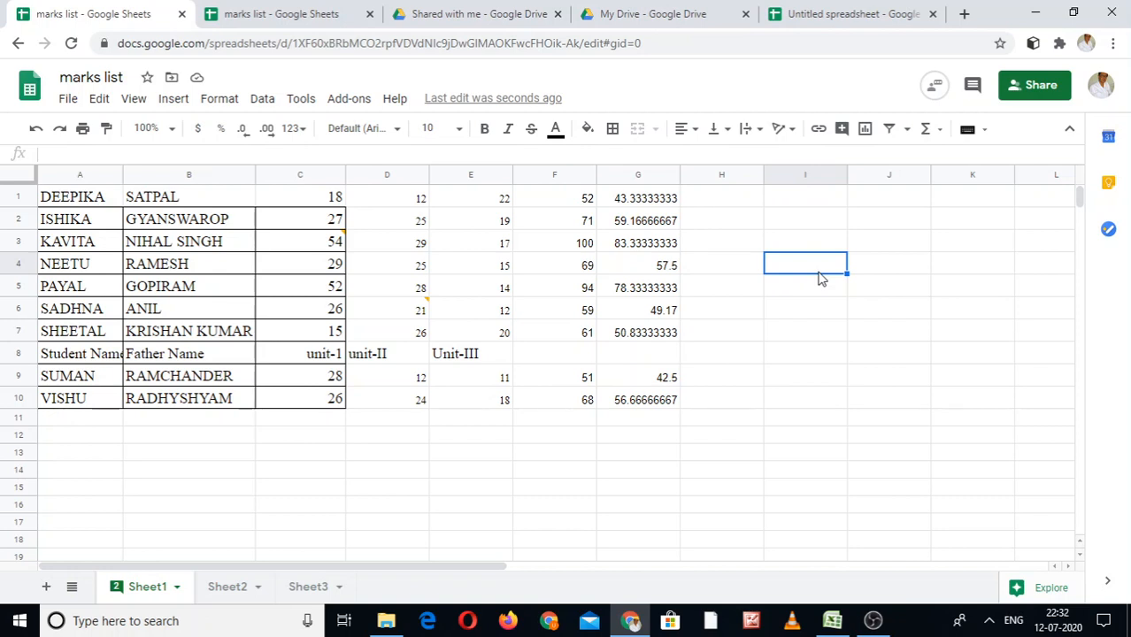
{"action": "key", "text": "ctrl+f"}
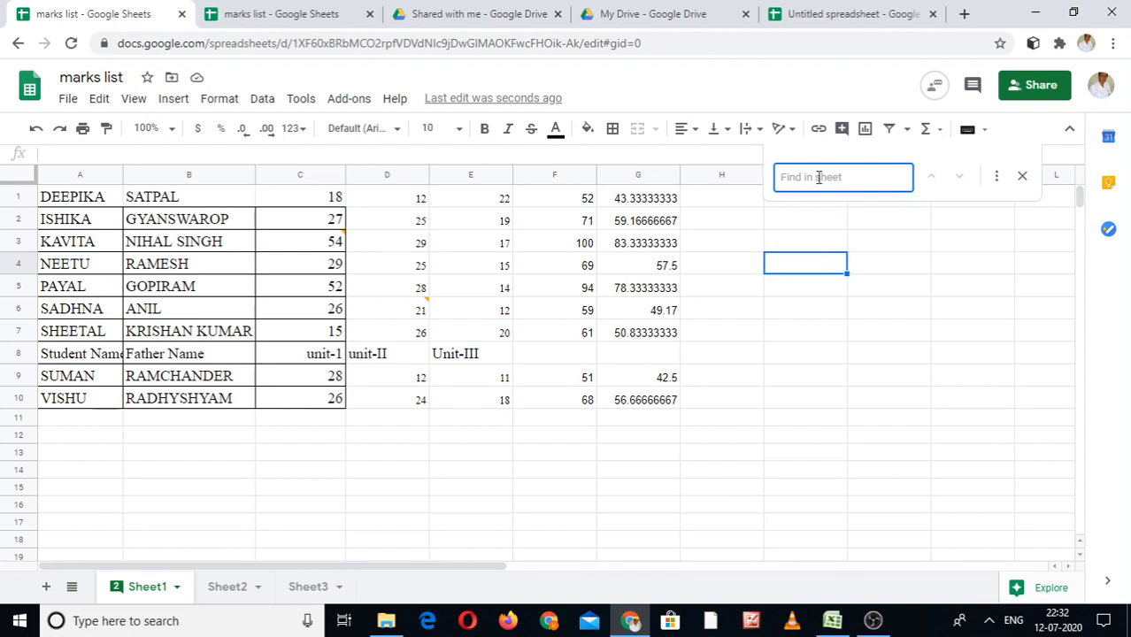
{"action": "type", "text": "payal"}
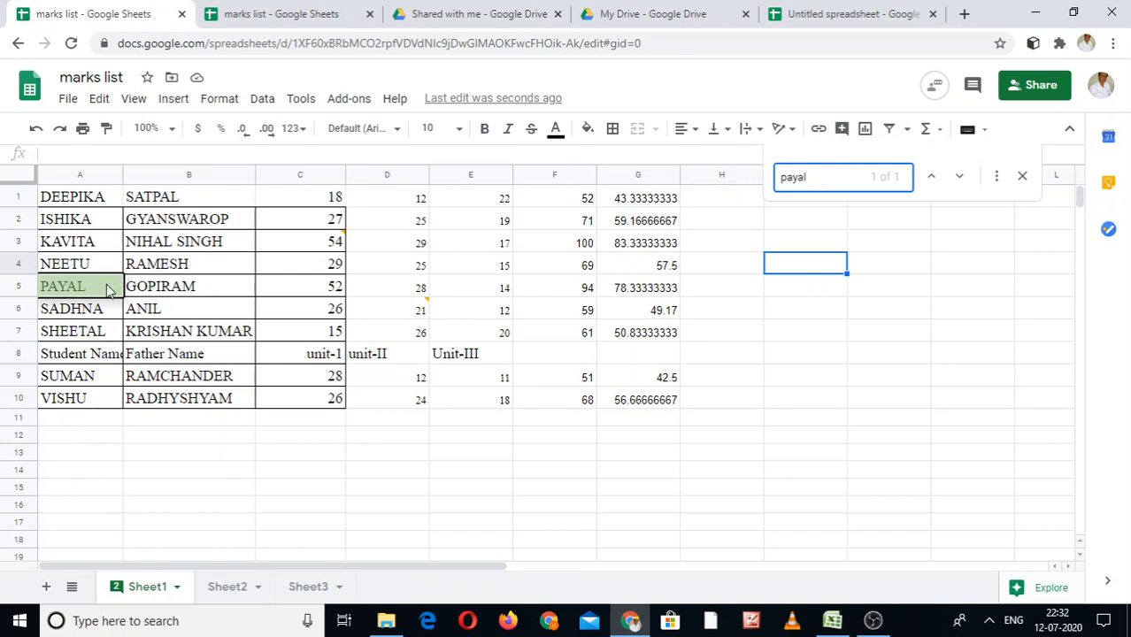
{"action": "left_click", "coordinate": [164, 291]}
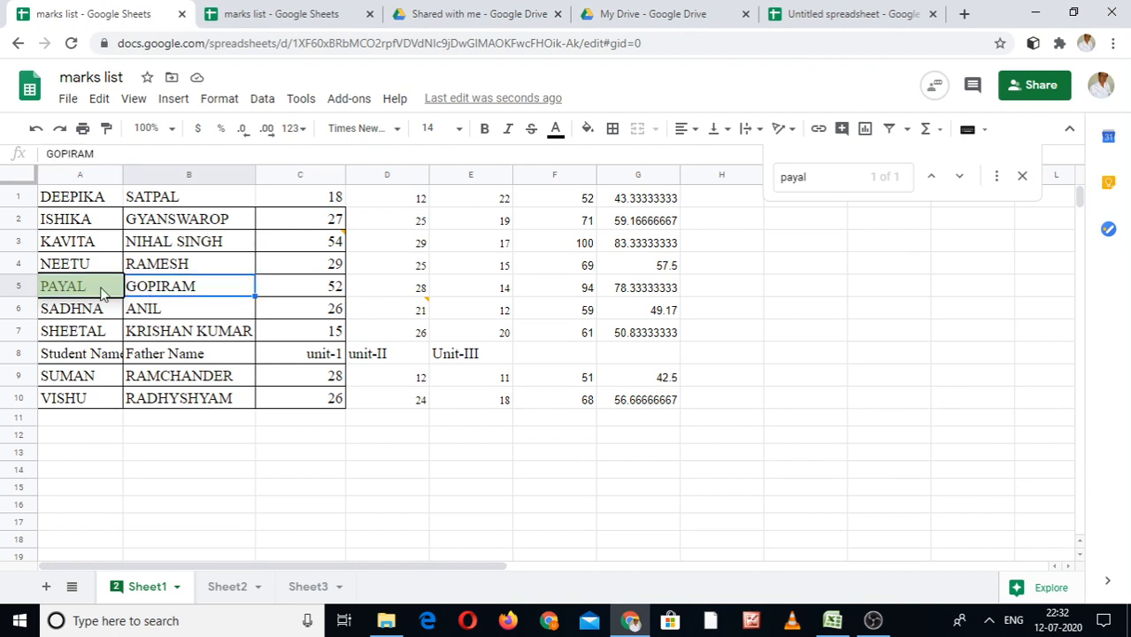
{"action": "left_click", "coordinate": [104, 292]}
{"action": "left_click", "coordinate": [392, 463]}
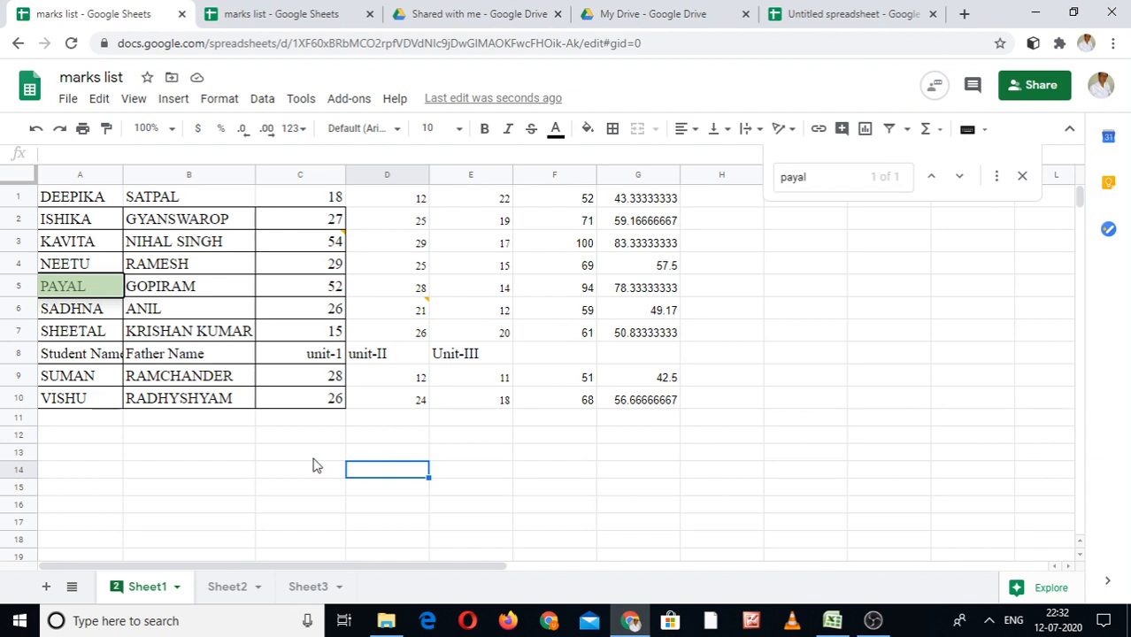
Set up Find and replace across all sheets to change one spelling of a first name to another
{"action": "key", "text": "ctrl+h"}
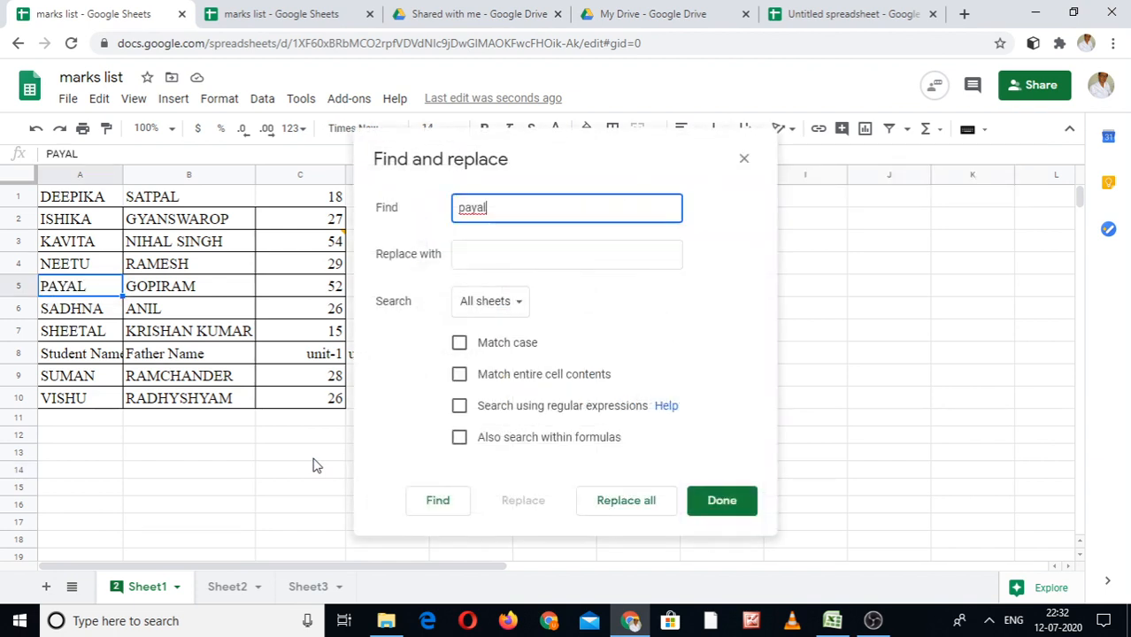
{"action": "left_click", "coordinate": [485, 210]}
{"action": "key", "text": "BackSpace"}
{"action": "key", "text": "BackSpace"}
{"action": "key", "text": "BackSpace"}
{"action": "type", "text": "praveen"}
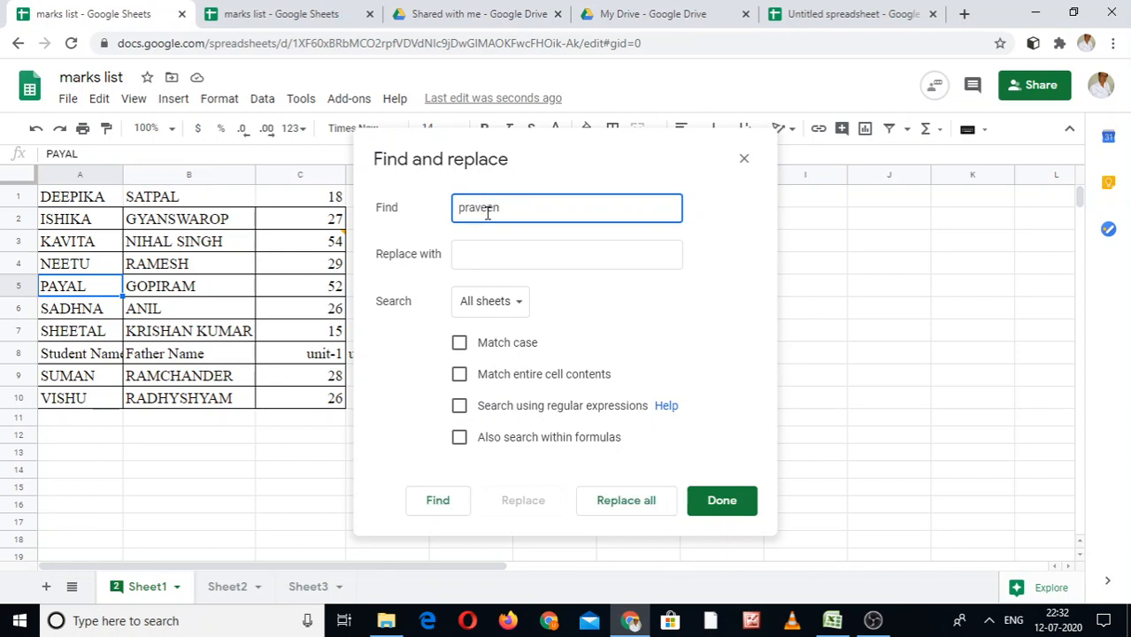
{"action": "left_click", "coordinate": [486, 252]}
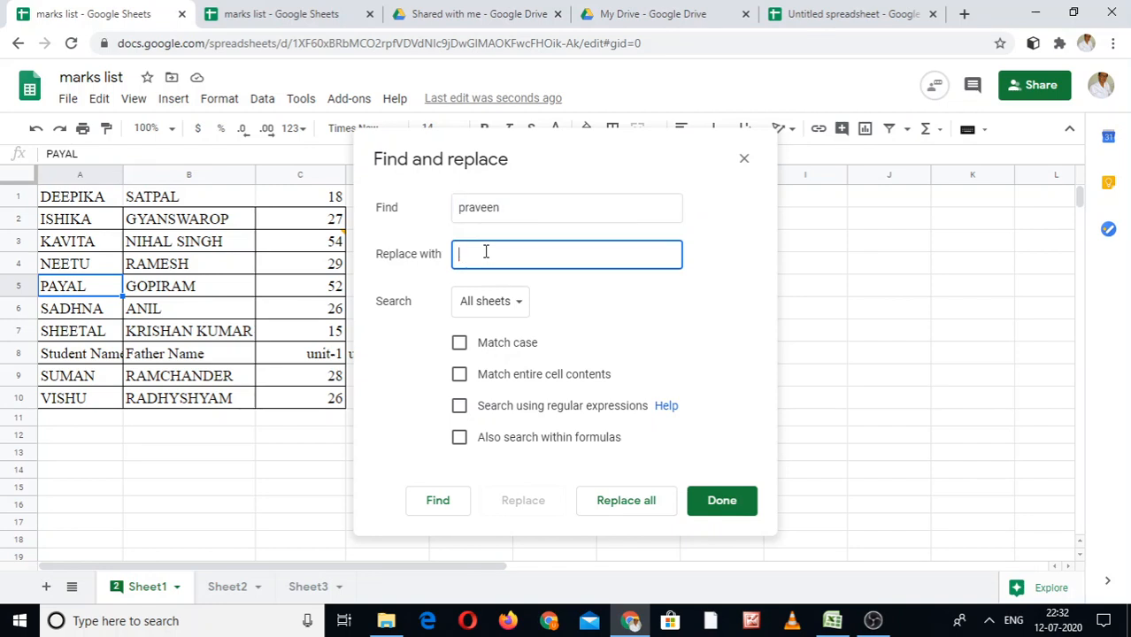
{"action": "left_click", "coordinate": [510, 210]}
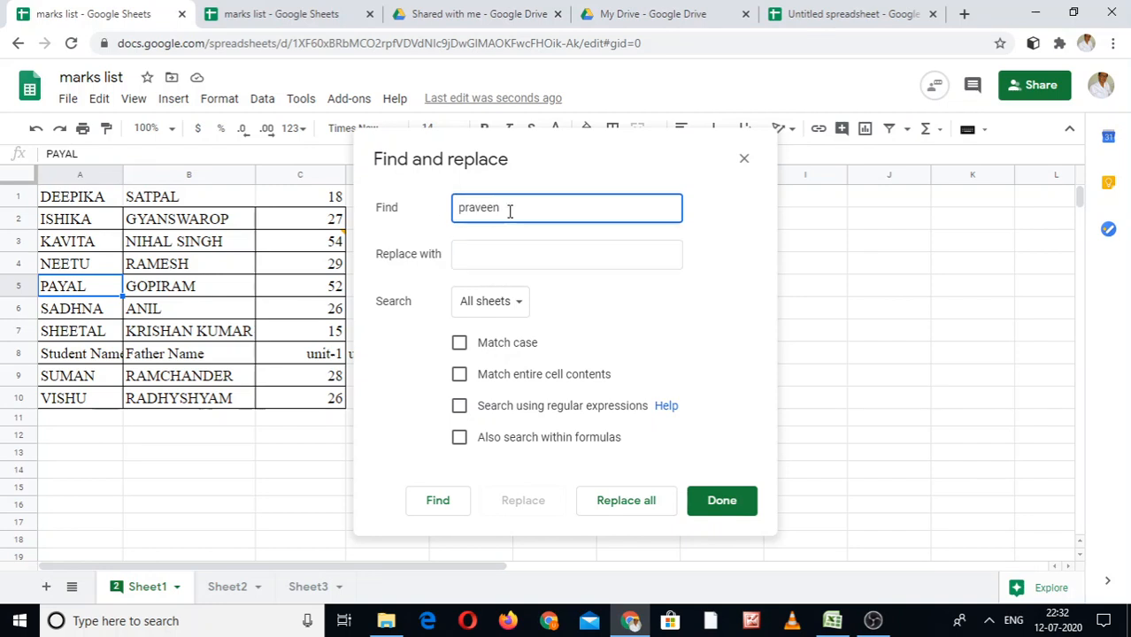
{"action": "left_click", "coordinate": [499, 255]}
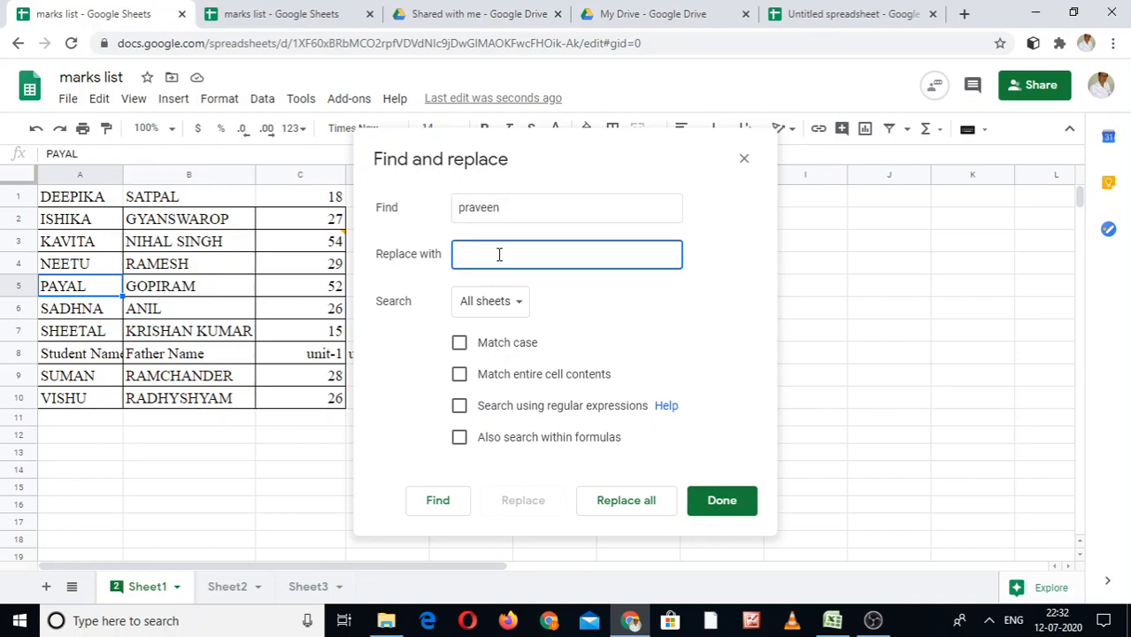
{"action": "type", "text": "pravin"}
Review the search and replacement spellings, and close Find and replace without replacing anything
{"action": "left_click", "coordinate": [187, 262]}
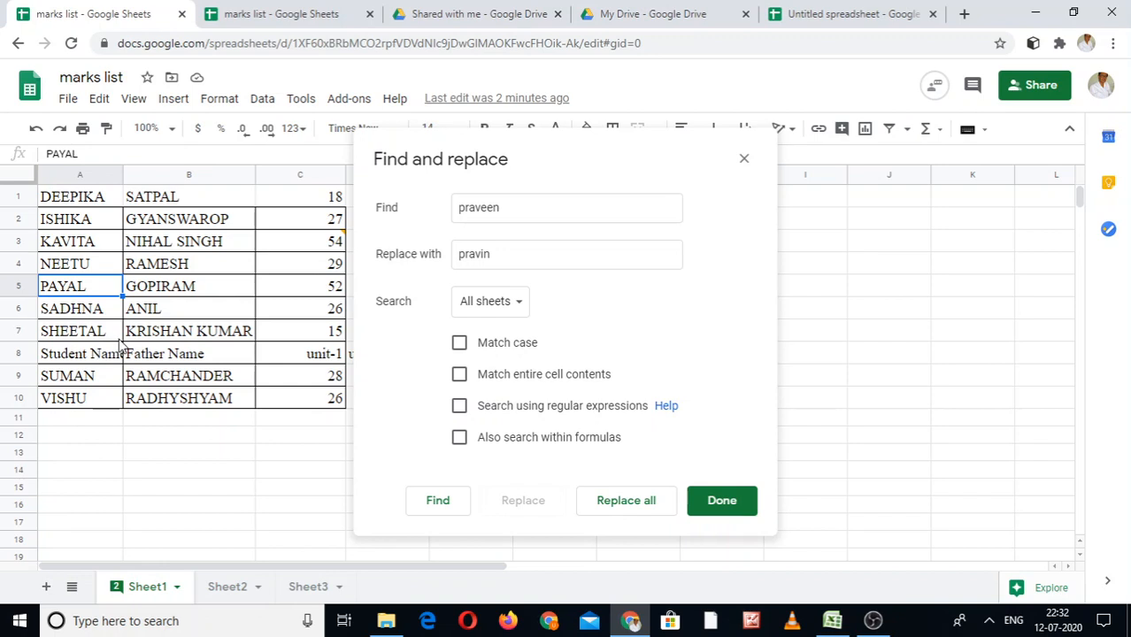
{"action": "left_click", "coordinate": [526, 210]}
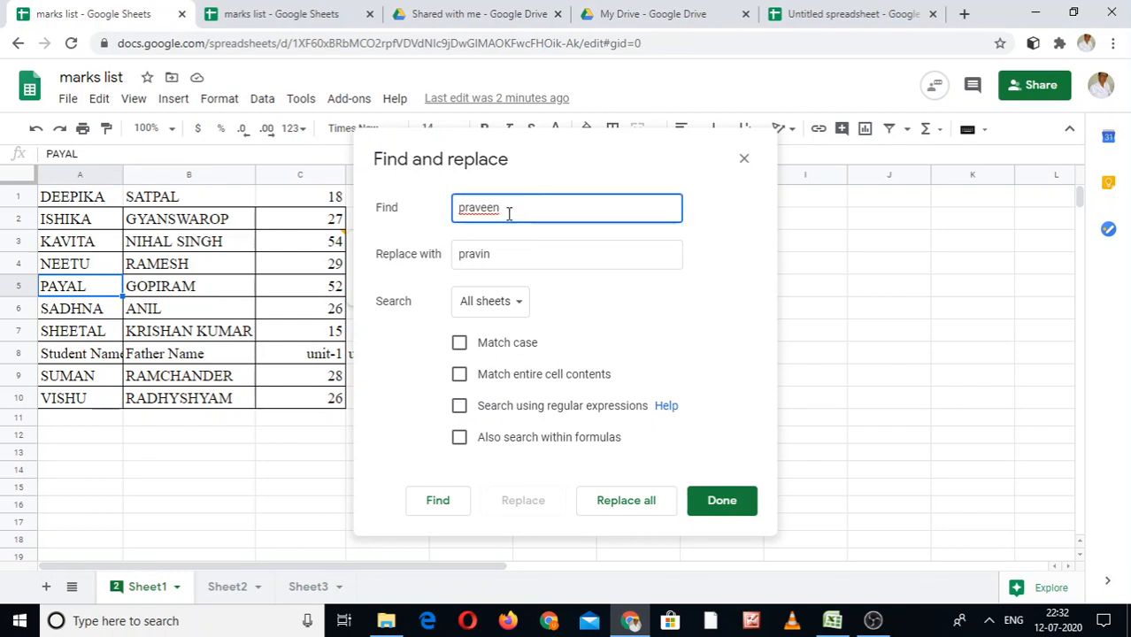
{"action": "left_click", "coordinate": [503, 255]}
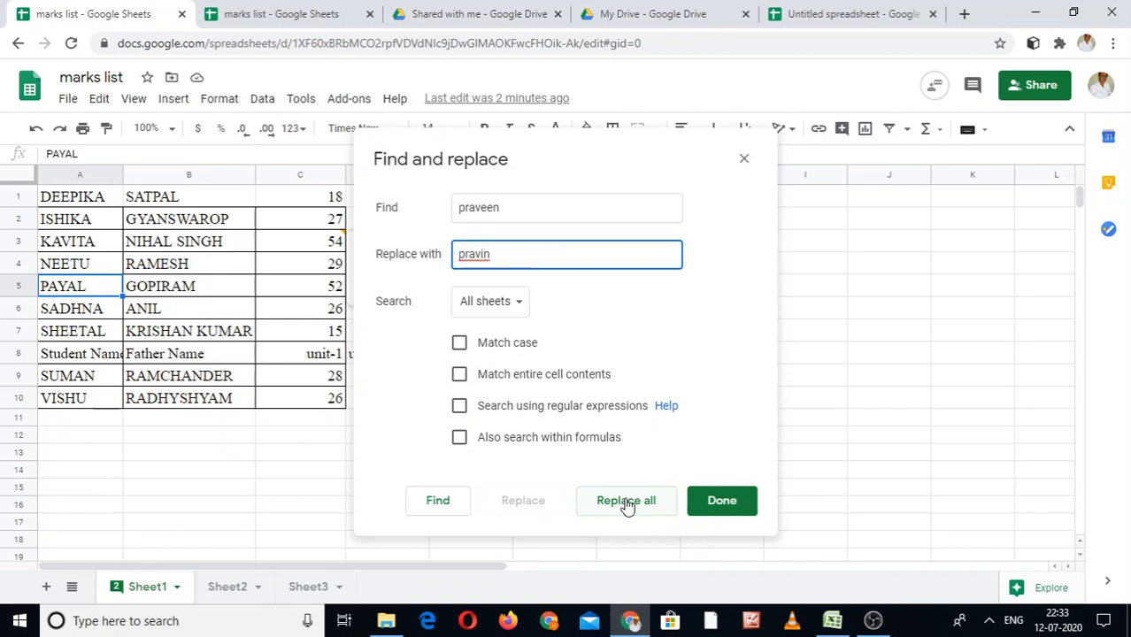
{"action": "left_click", "coordinate": [178, 217]}
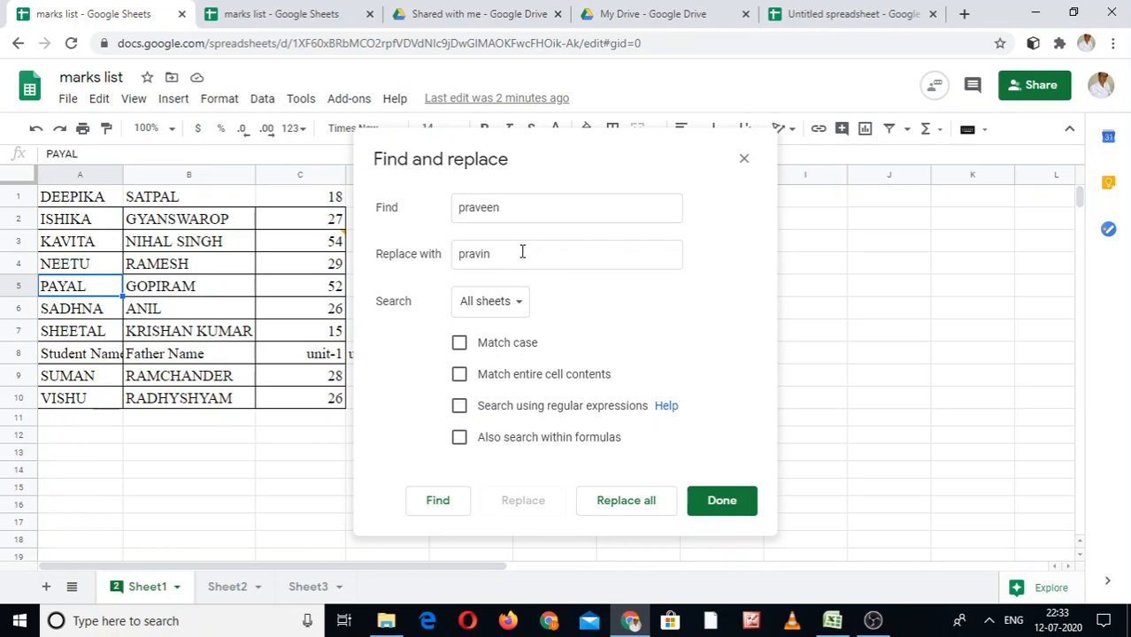
{"action": "left_click", "coordinate": [745, 160]}
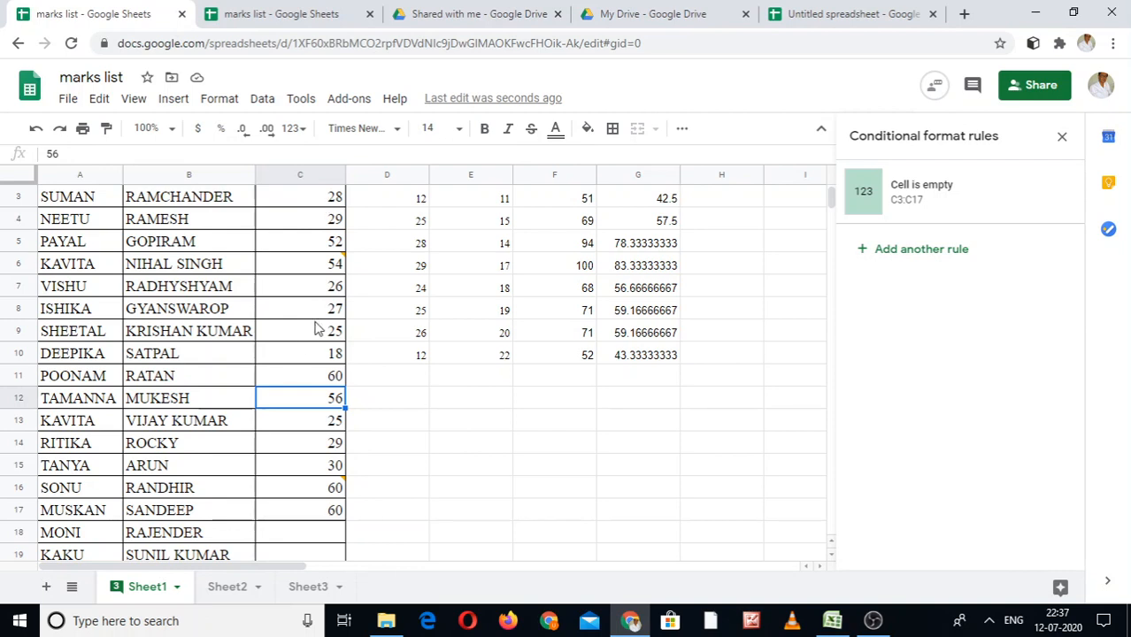
Clear the unit-1 mark in C10 to test the empty-cell formatting rule on C3:C17
{"action": "left_click", "coordinate": [317, 357]}
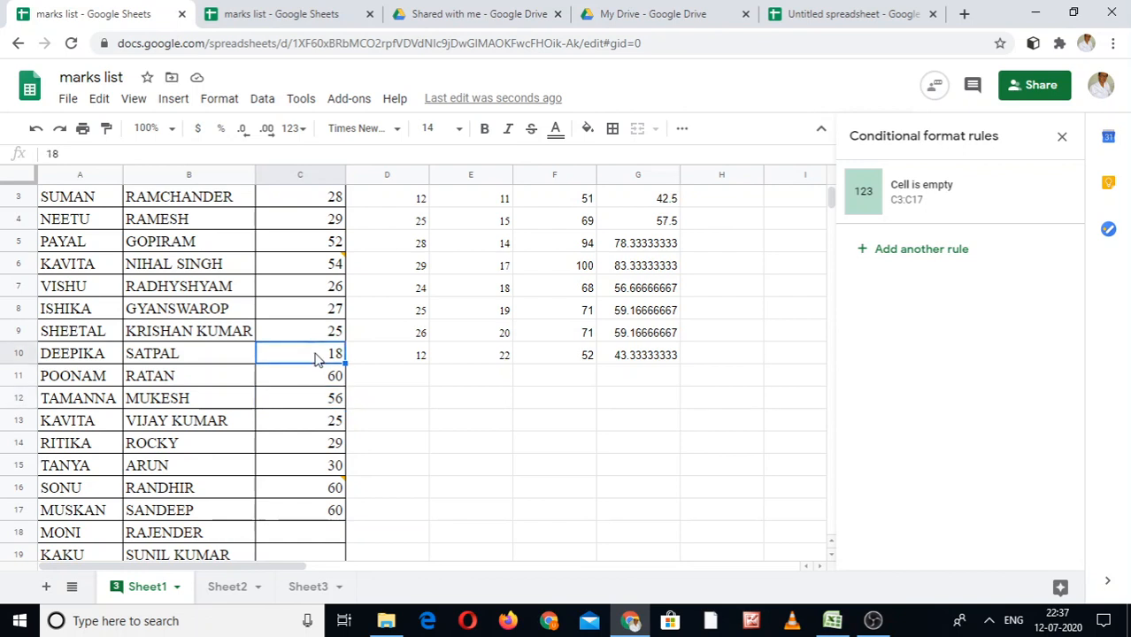
{"action": "key", "text": "Delete"}
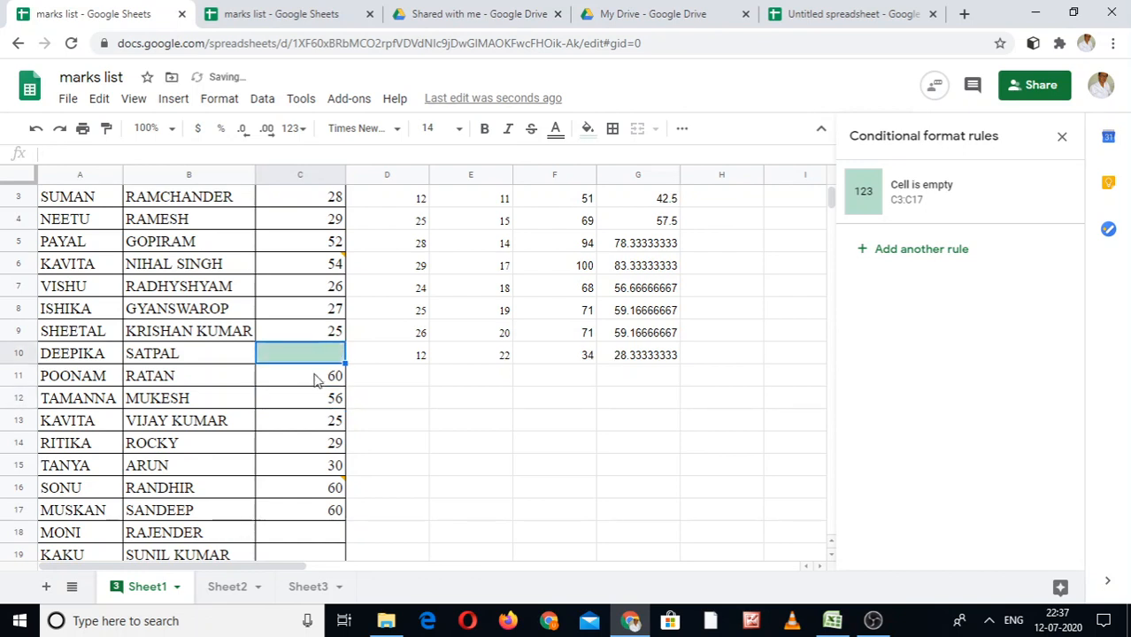
{"action": "left_click", "coordinate": [315, 374]}
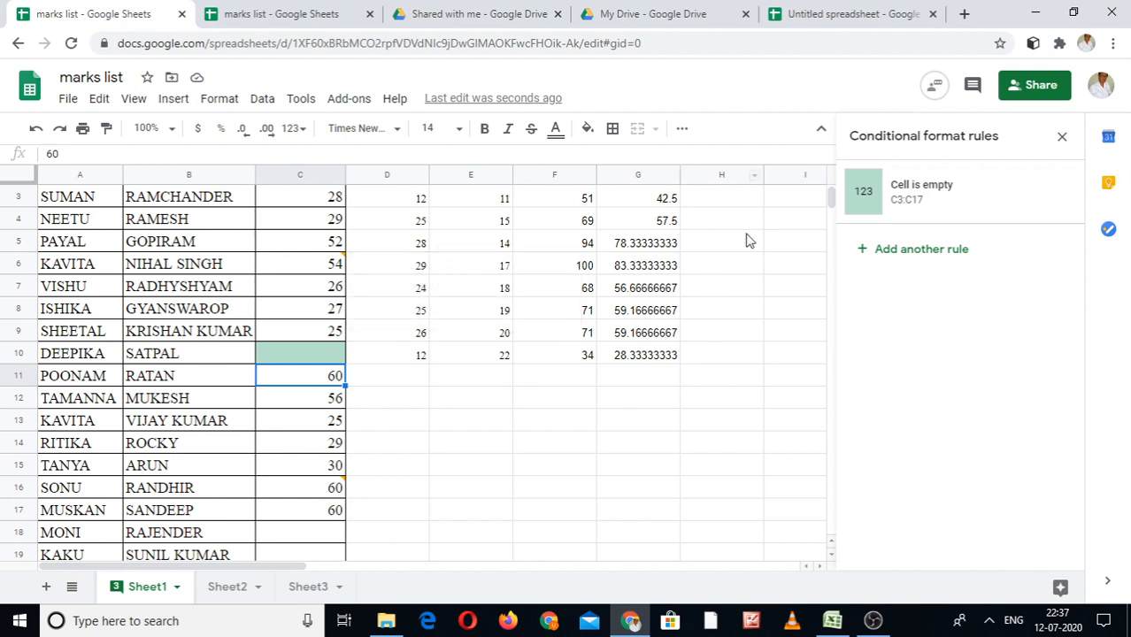
Add a conditional formatting rule to C10 that applies the default green style when the cell is empty
{"action": "left_click", "coordinate": [310, 362]}
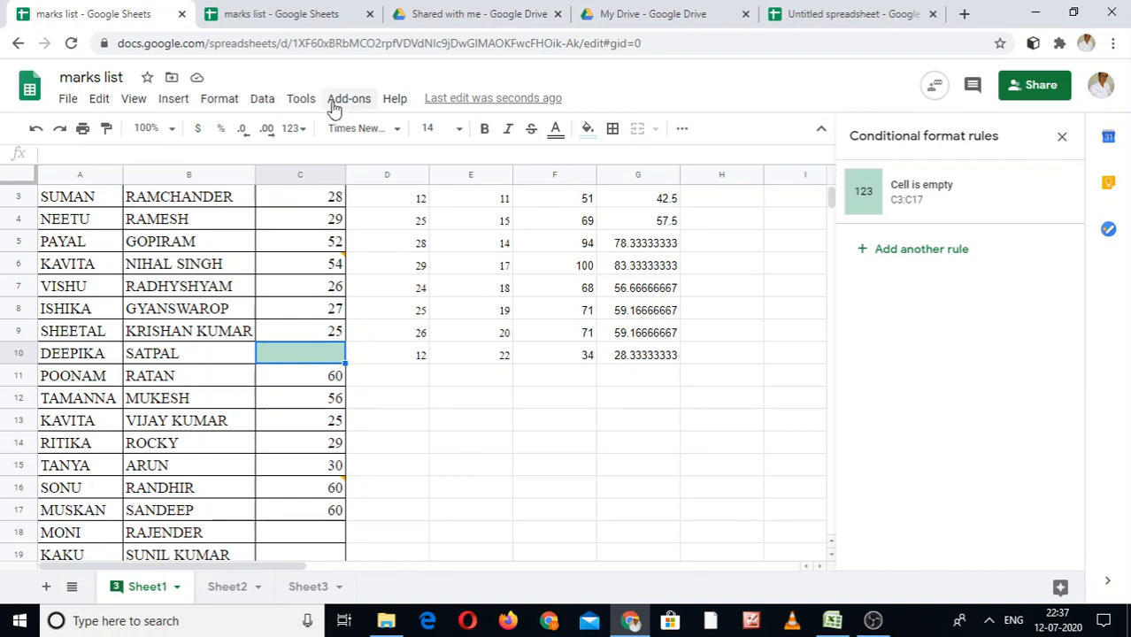
{"action": "left_click", "coordinate": [1062, 136]}
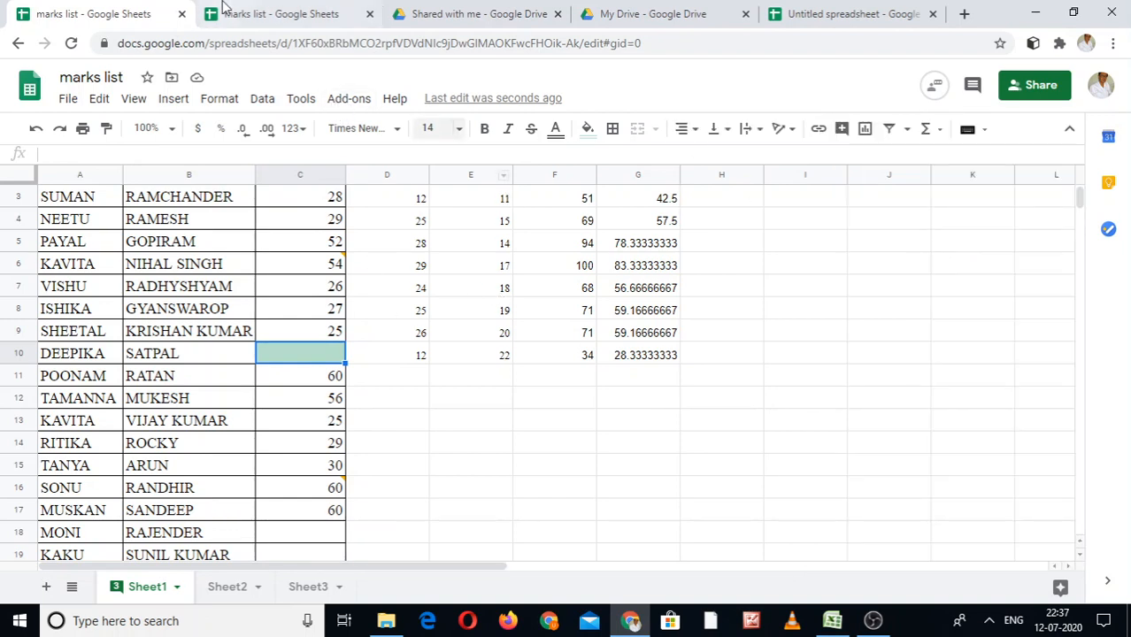
{"action": "left_click", "coordinate": [220, 99]}
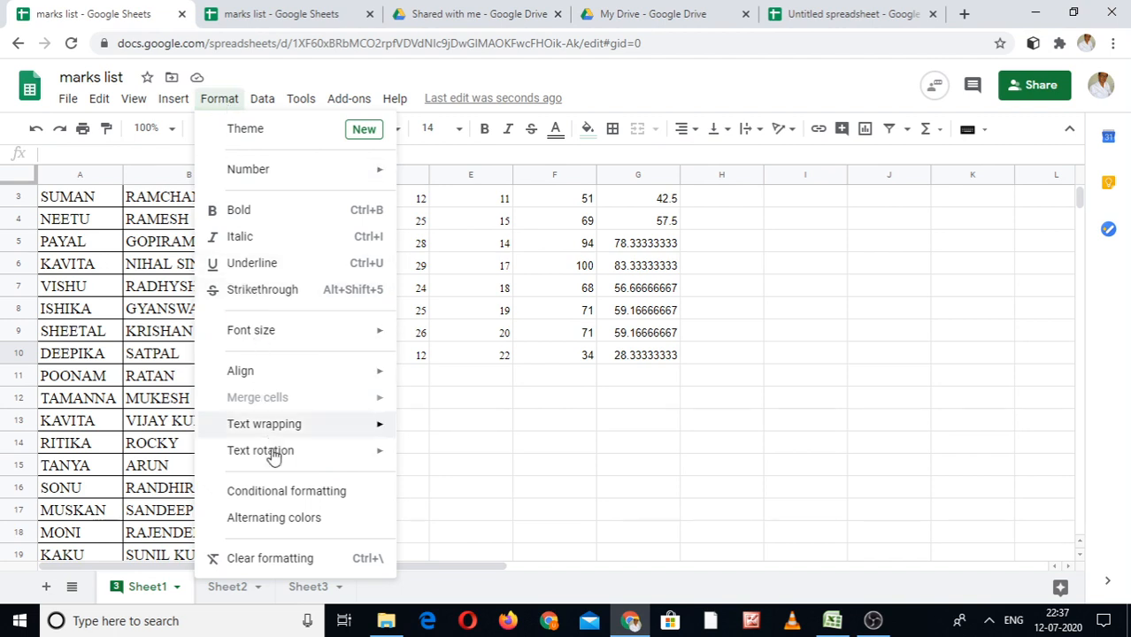
{"action": "left_click", "coordinate": [293, 496]}
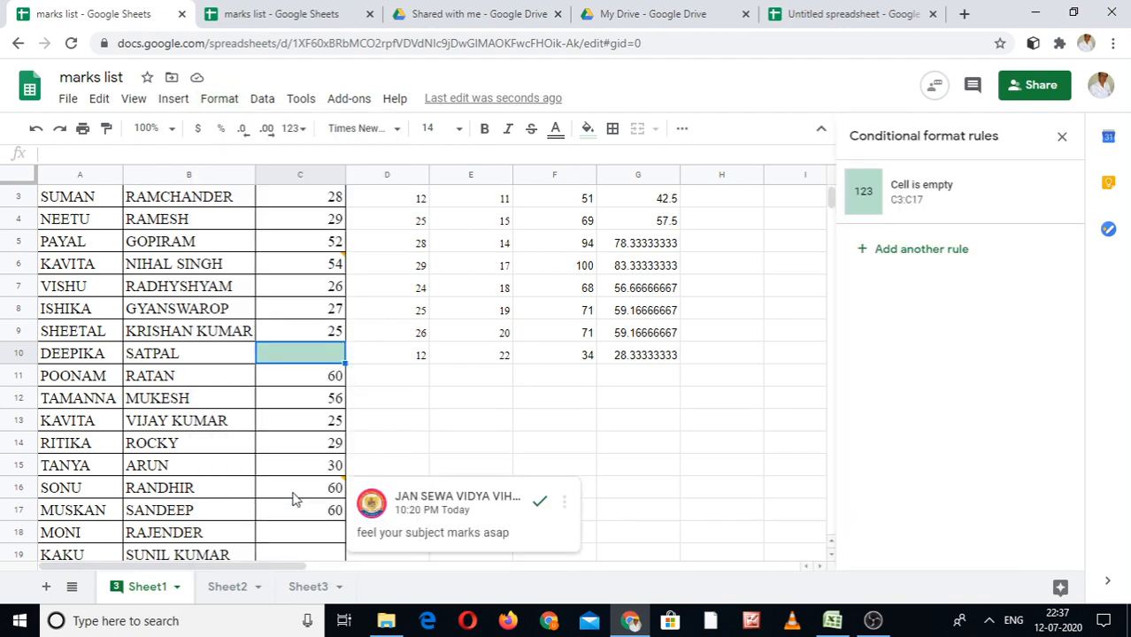
{"action": "left_click", "coordinate": [925, 250]}
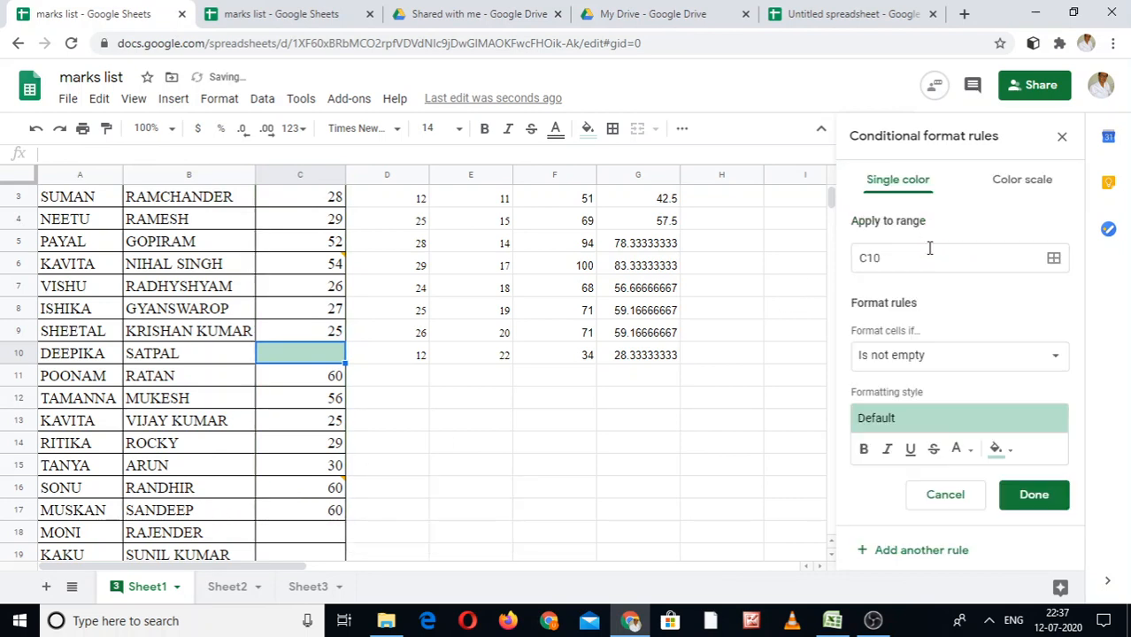
{"action": "left_click", "coordinate": [940, 355]}
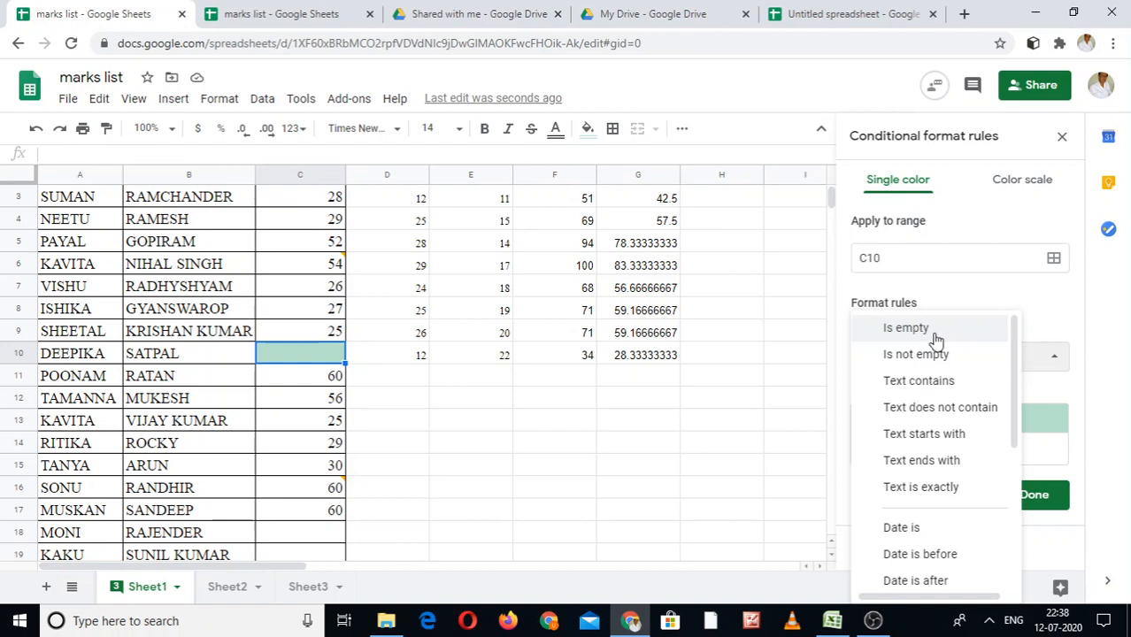
{"action": "left_click", "coordinate": [936, 340]}
{"action": "left_click", "coordinate": [1032, 498]}
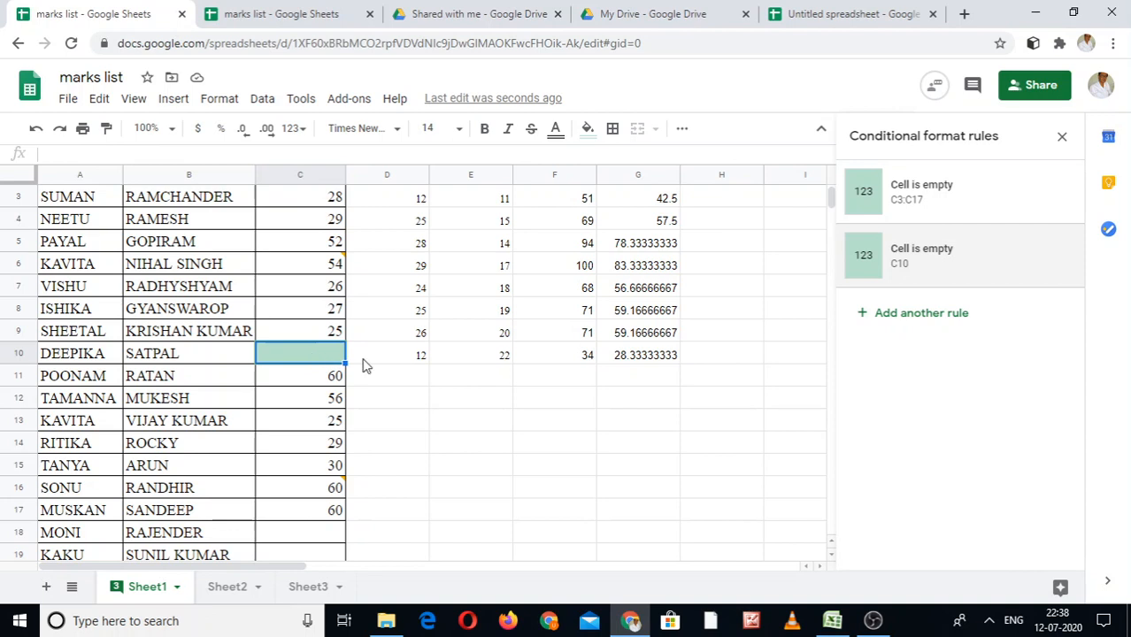
{"action": "left_click", "coordinate": [1062, 140]}
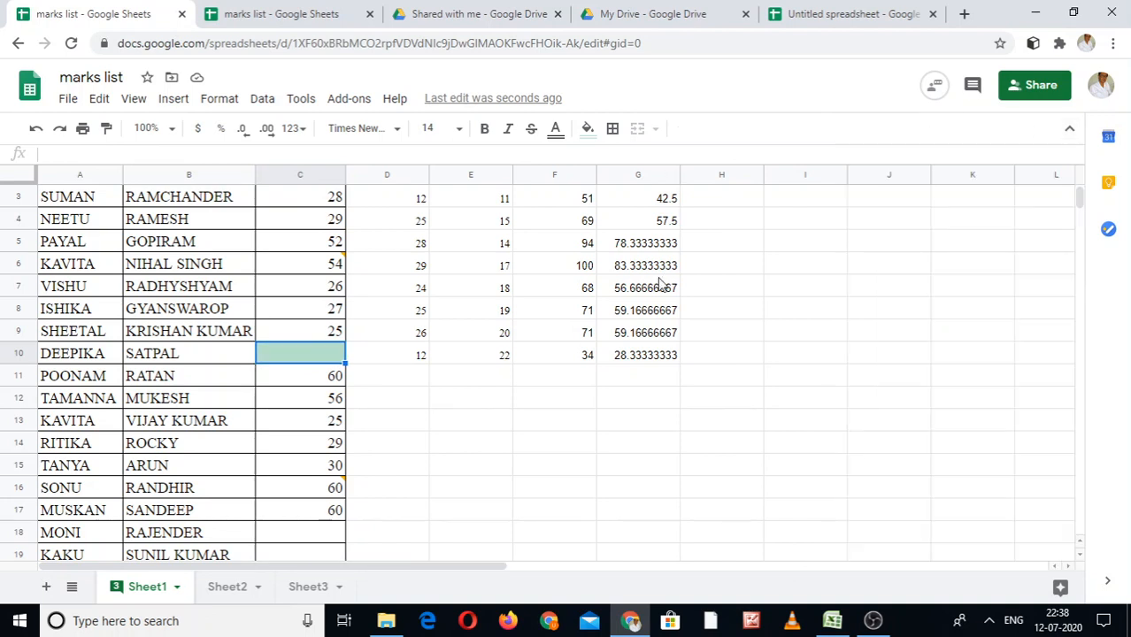
Enter 25 as the unit-1 mark in C10
{"action": "double_click", "coordinate": [316, 358]}
{"action": "type", "text": "25"}
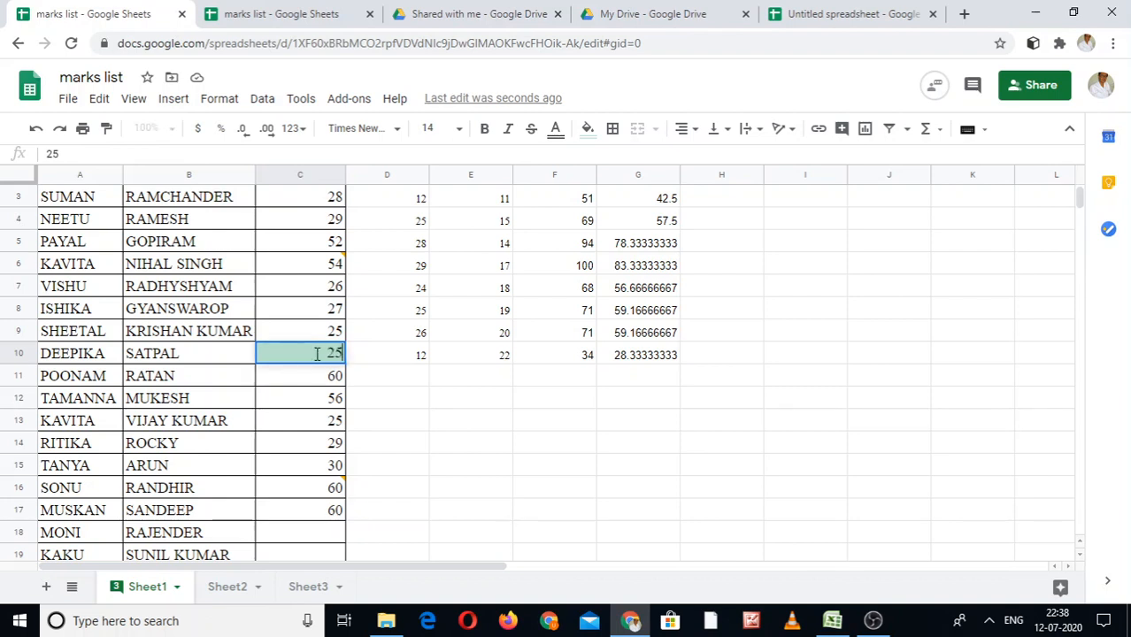
{"action": "left_click", "coordinate": [401, 355]}
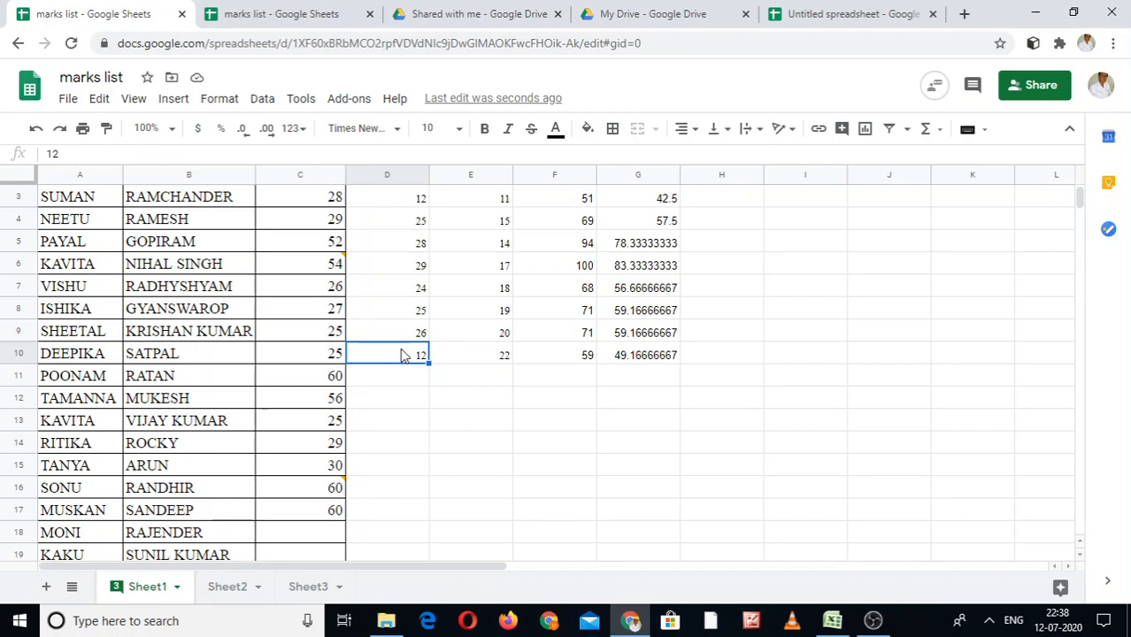
{"action": "left_click", "coordinate": [308, 331]}
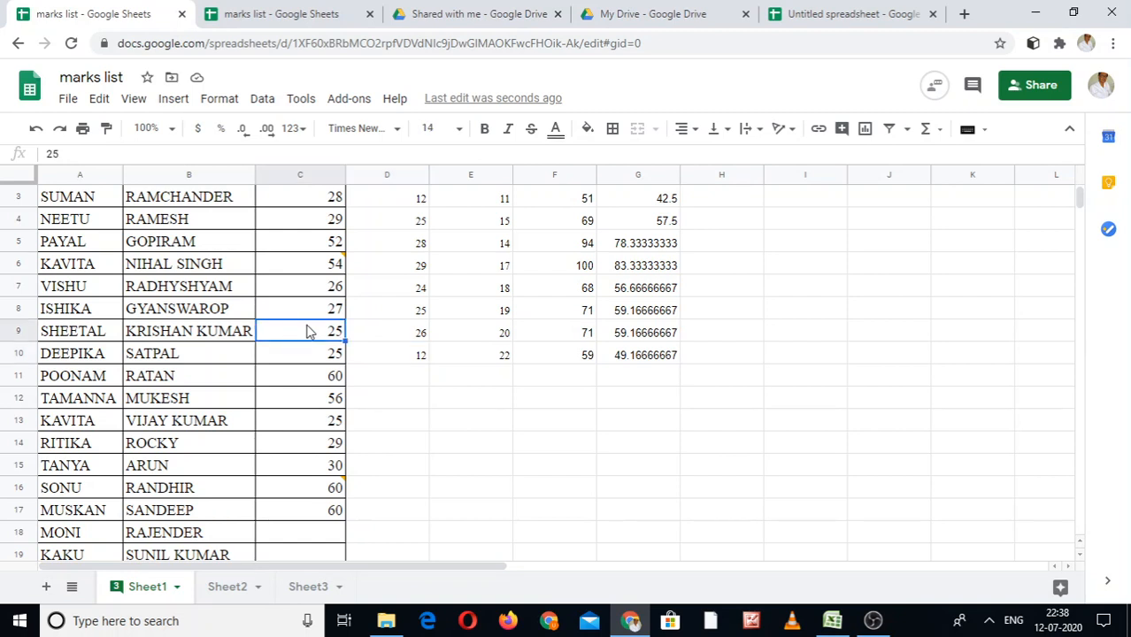
Fill the student name cell A16 with yellow
{"action": "left_click", "coordinate": [92, 219]}
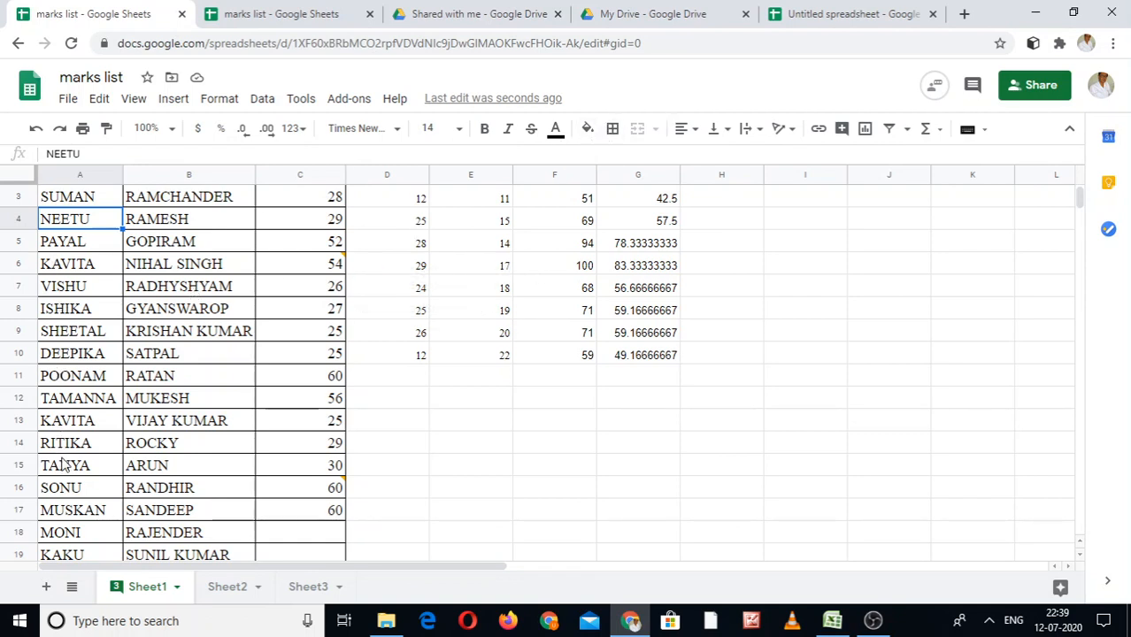
{"action": "left_click", "coordinate": [65, 487]}
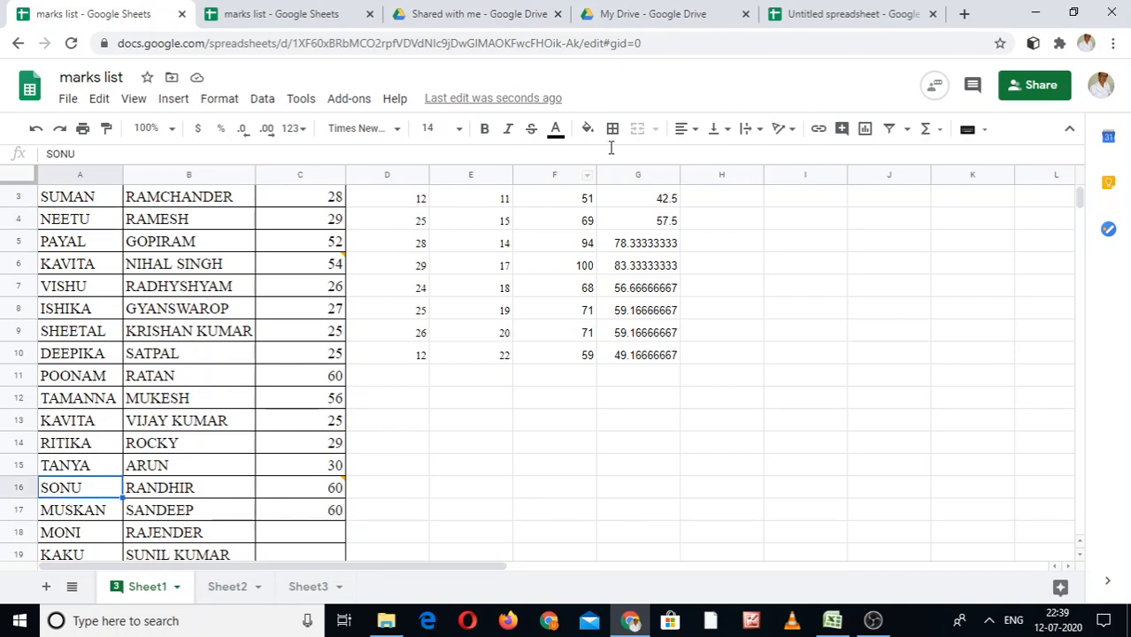
{"action": "left_click", "coordinate": [588, 130]}
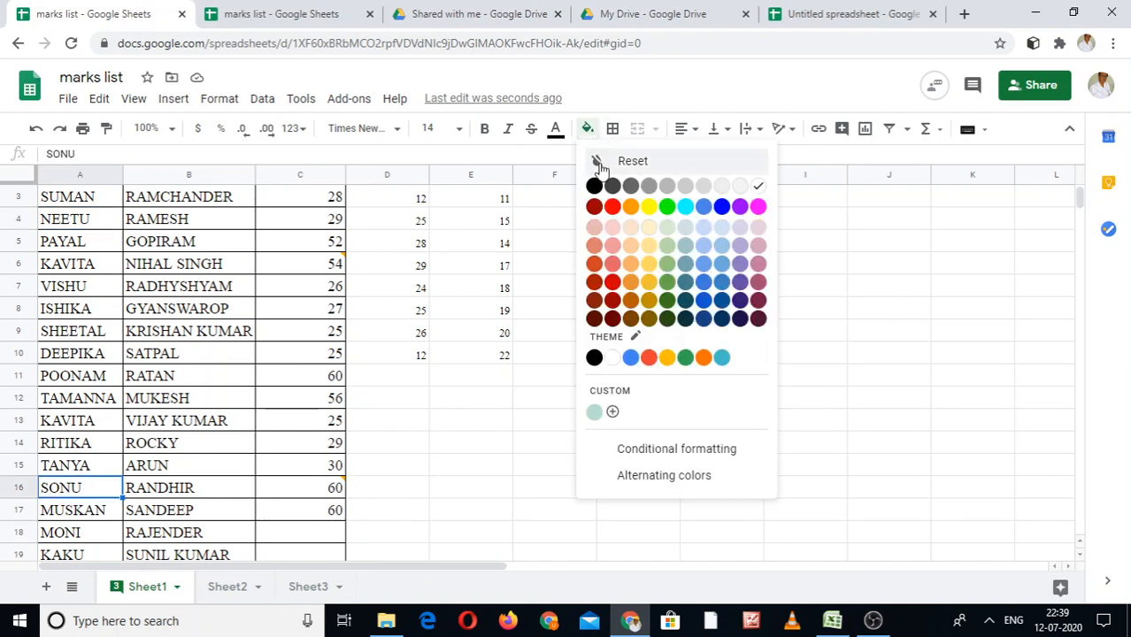
{"action": "left_click", "coordinate": [650, 209]}
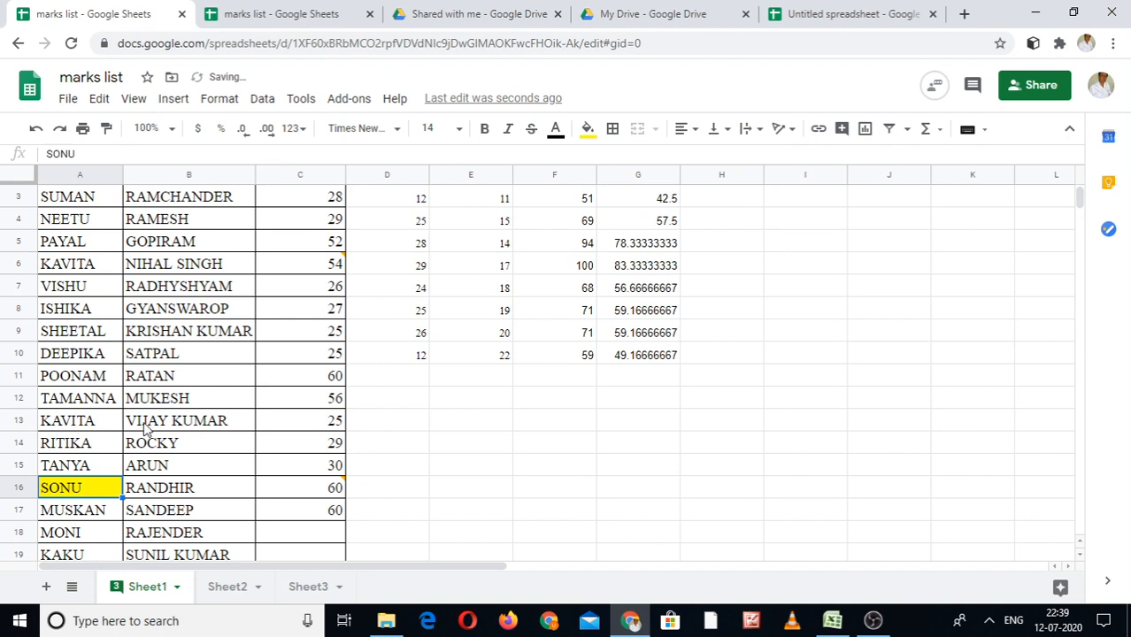
{"action": "left_click", "coordinate": [81, 470]}
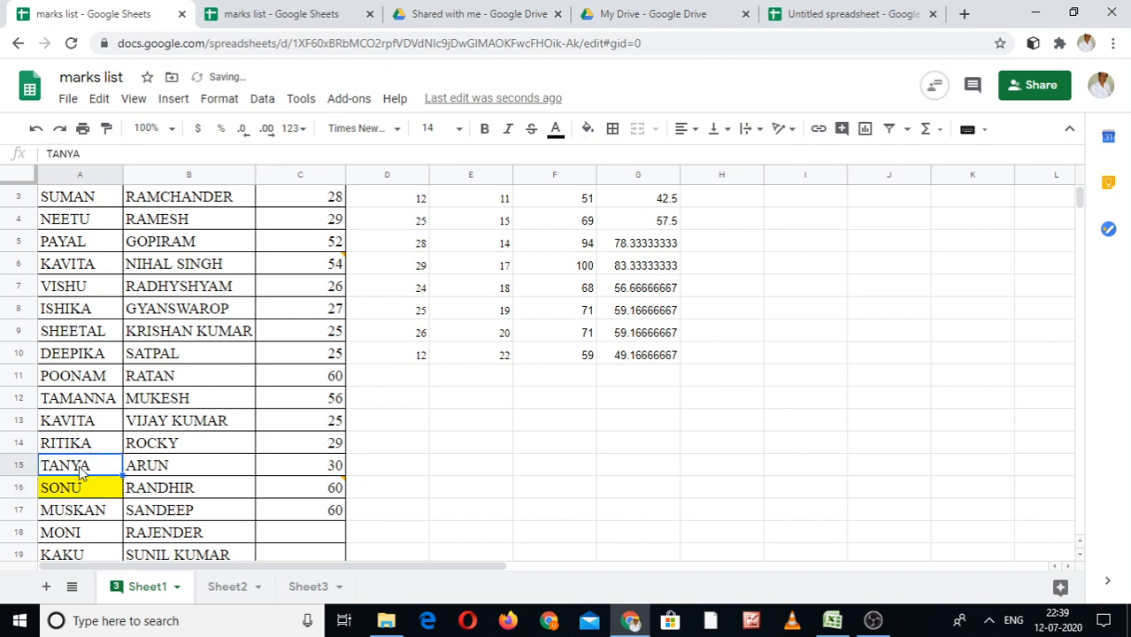
{"action": "left_click", "coordinate": [79, 513]}
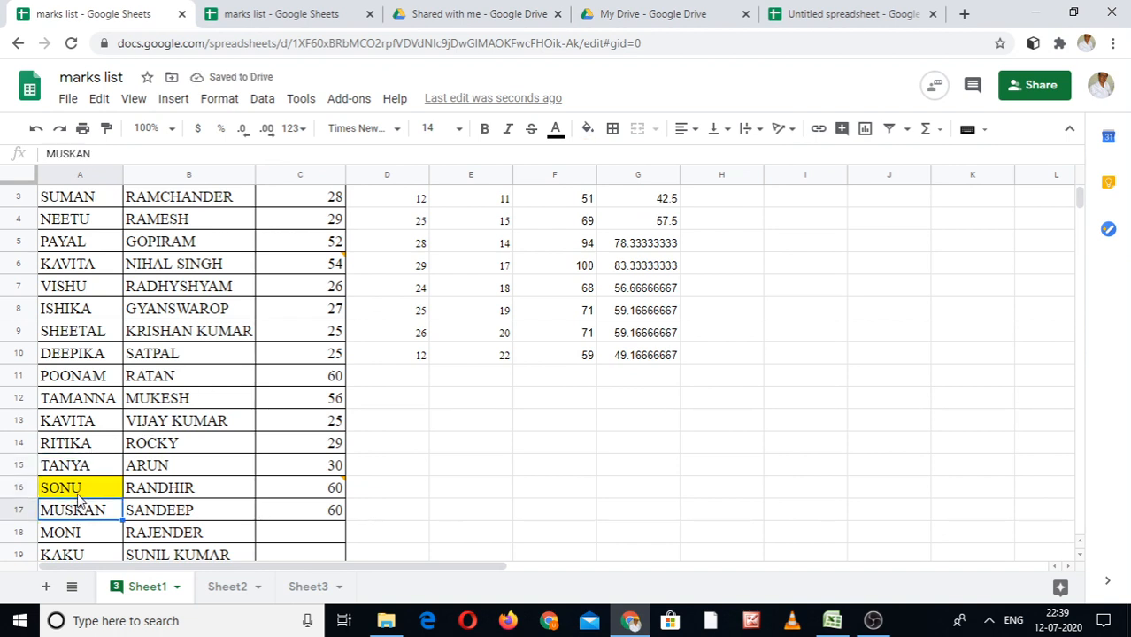
Make the student name in A10 bold and the student name in A7 italic
{"action": "left_click", "coordinate": [89, 492]}
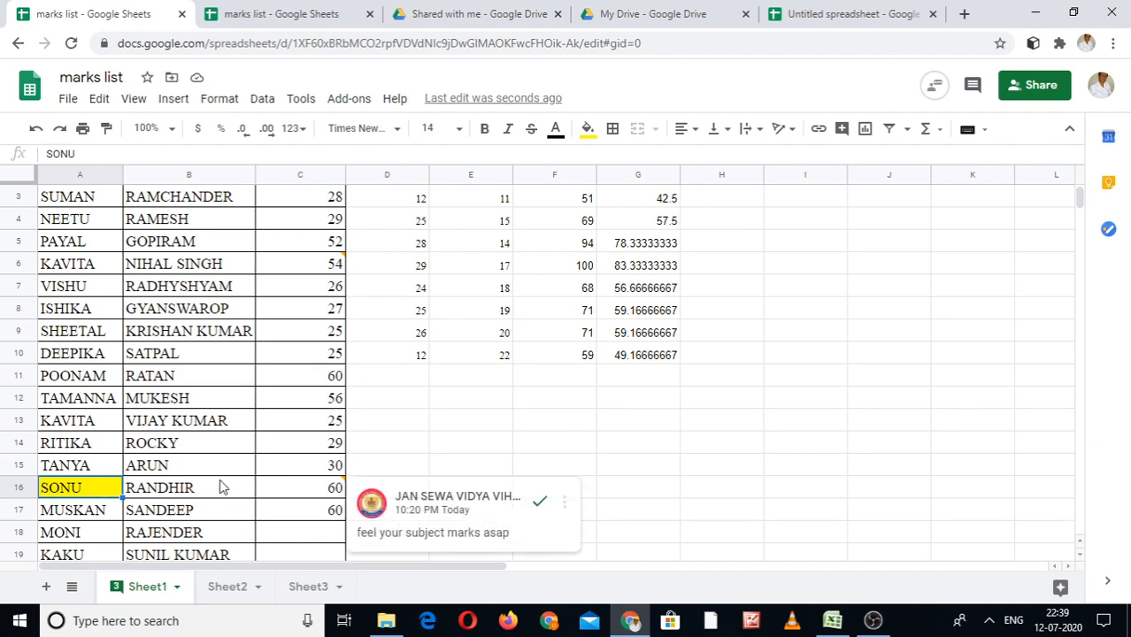
{"action": "left_click", "coordinate": [82, 355]}
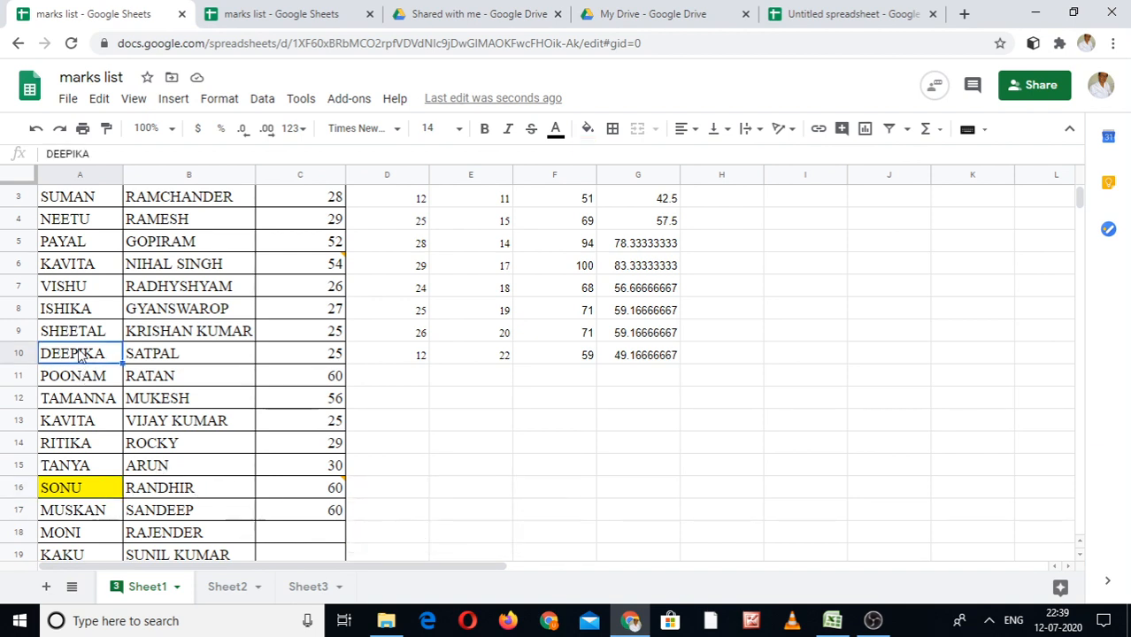
{"action": "left_click", "coordinate": [486, 130]}
{"action": "left_click", "coordinate": [77, 286]}
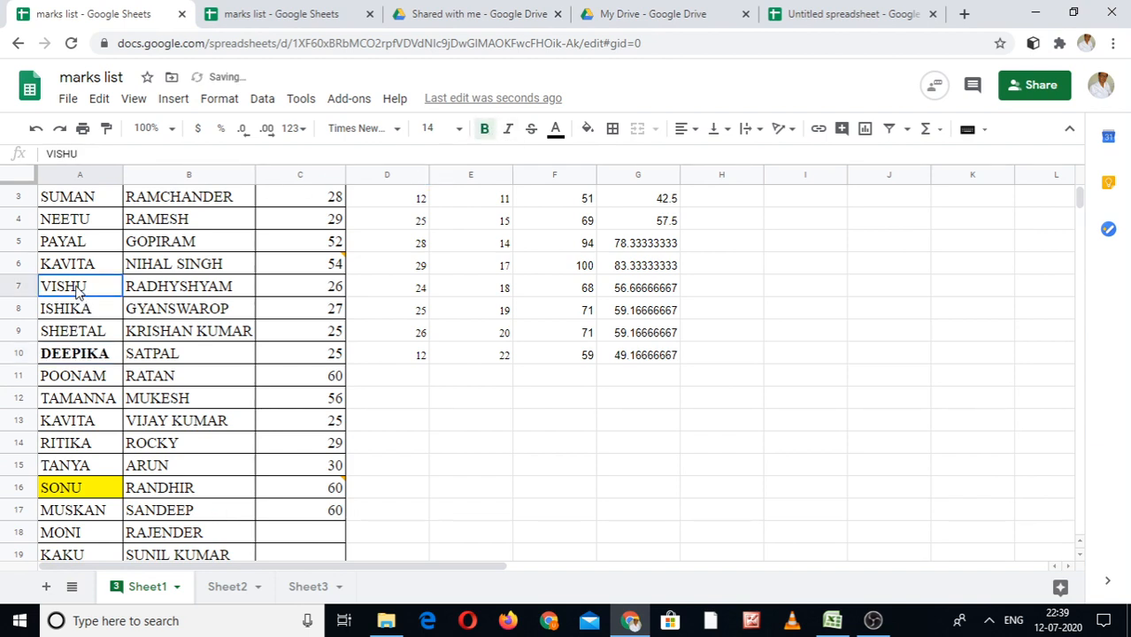
{"action": "left_click", "coordinate": [507, 131]}
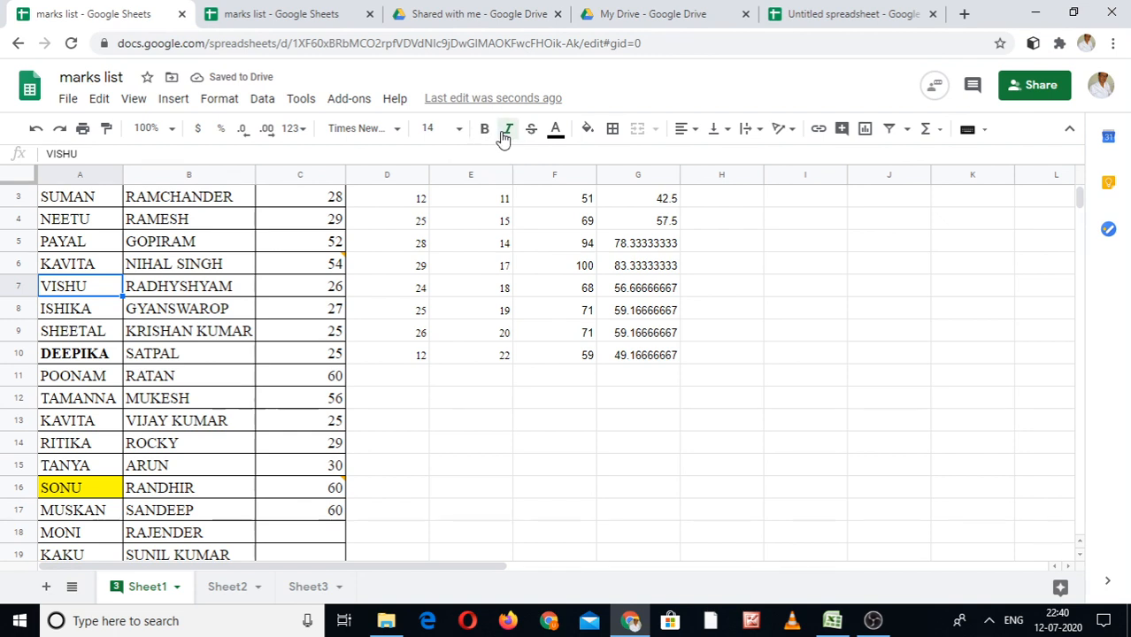
Preview the print settings of the current sheet and return to the spreadsheet without printing
{"action": "left_click", "coordinate": [76, 247]}
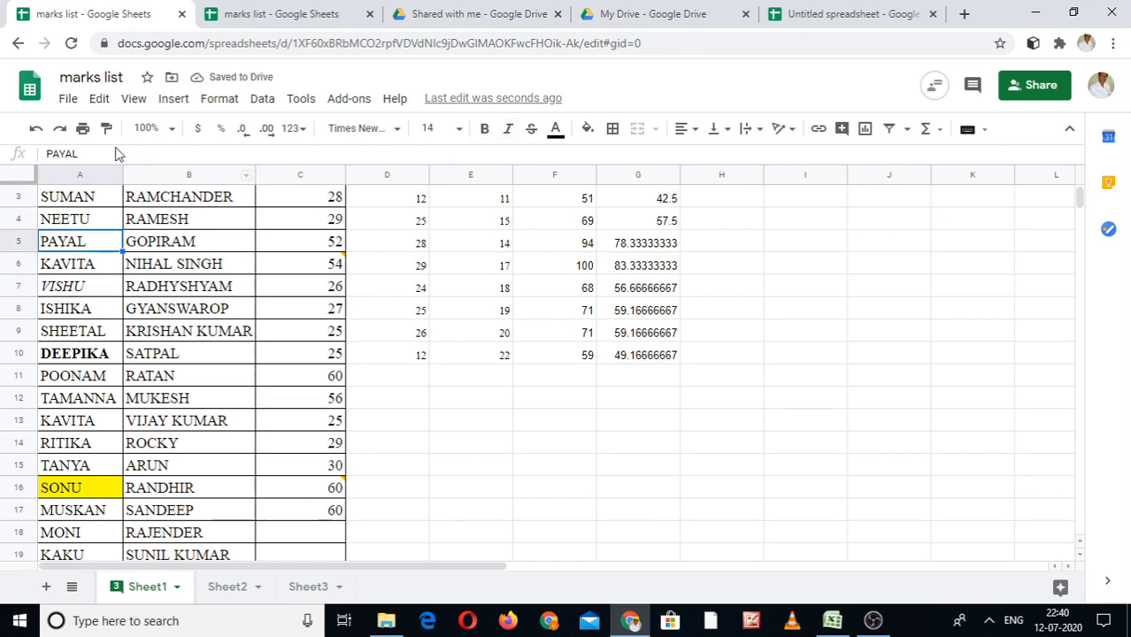
{"action": "left_click", "coordinate": [82, 130]}
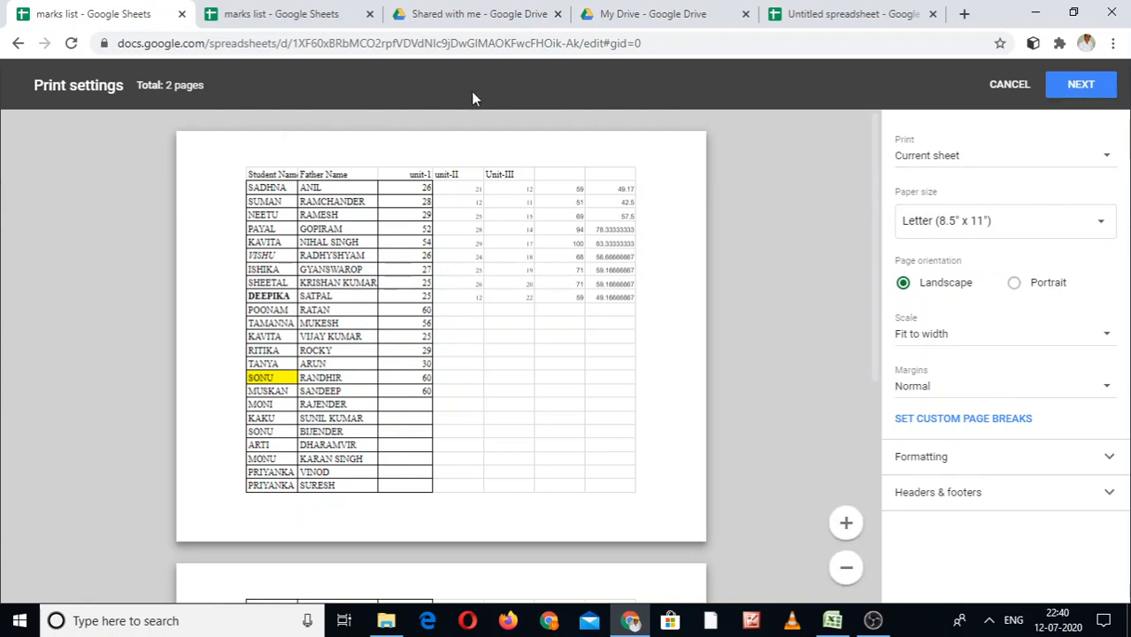
{"action": "left_click", "coordinate": [1009, 87]}
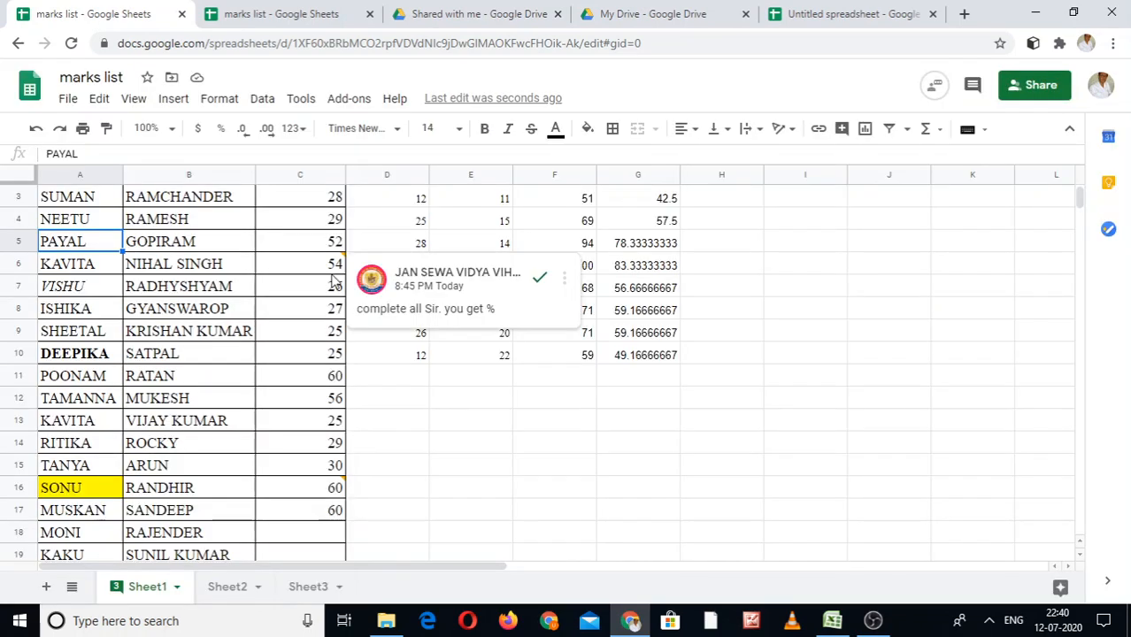
Browse the available functions by category, including Array, Engineering, Financial, Date and the complete list
{"action": "left_click", "coordinate": [941, 132]}
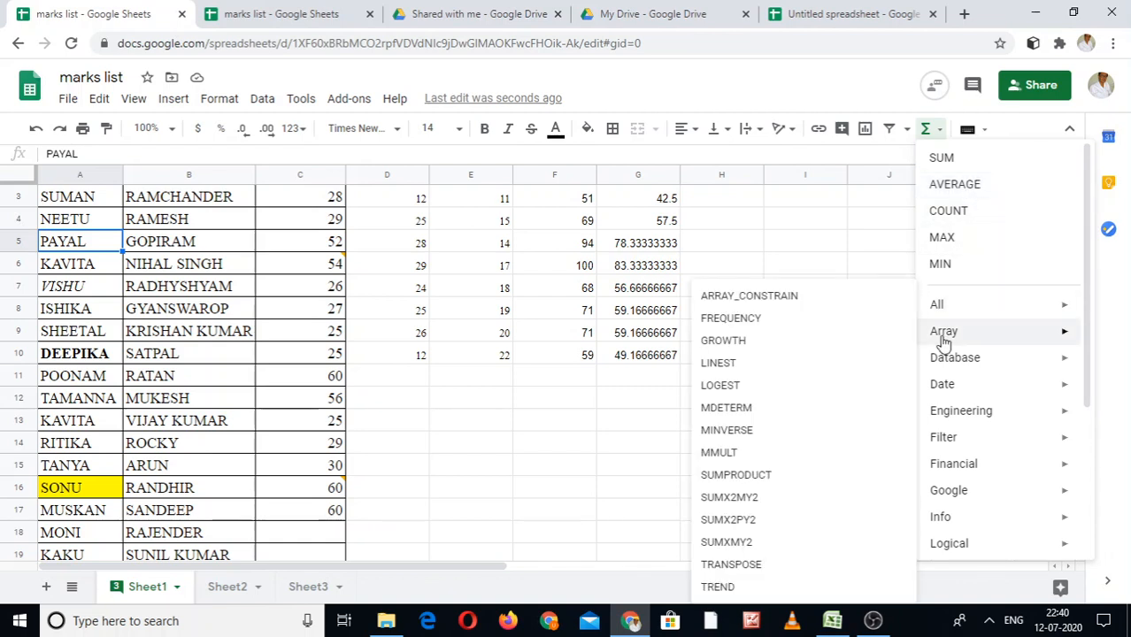
{"action": "mouse_move", "coordinate": [963, 416]}
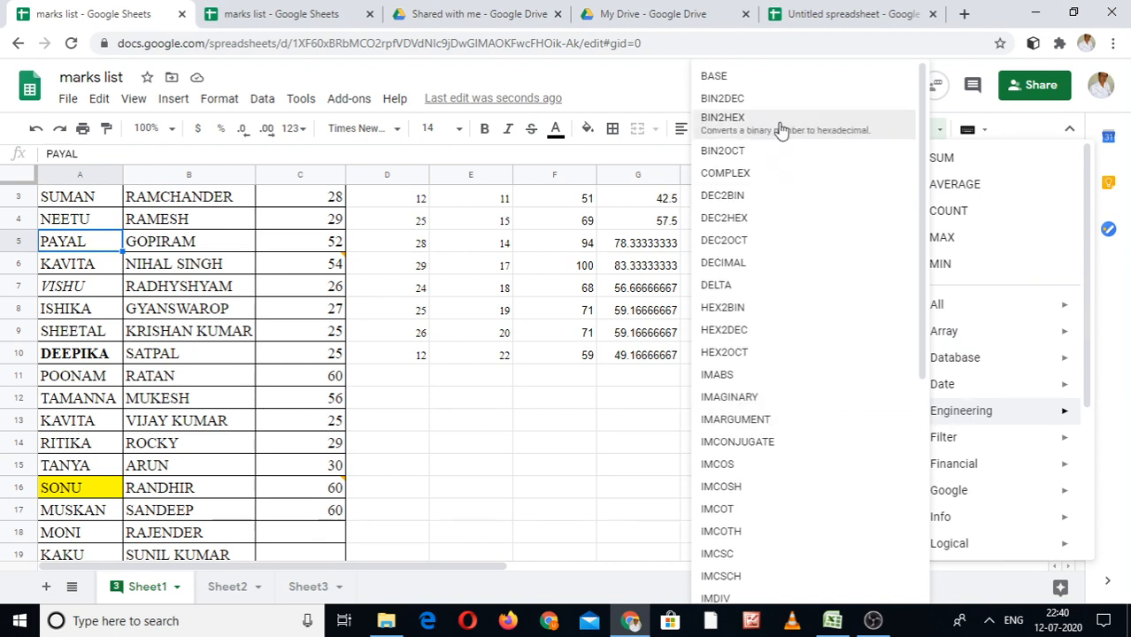
{"action": "mouse_move", "coordinate": [984, 473]}
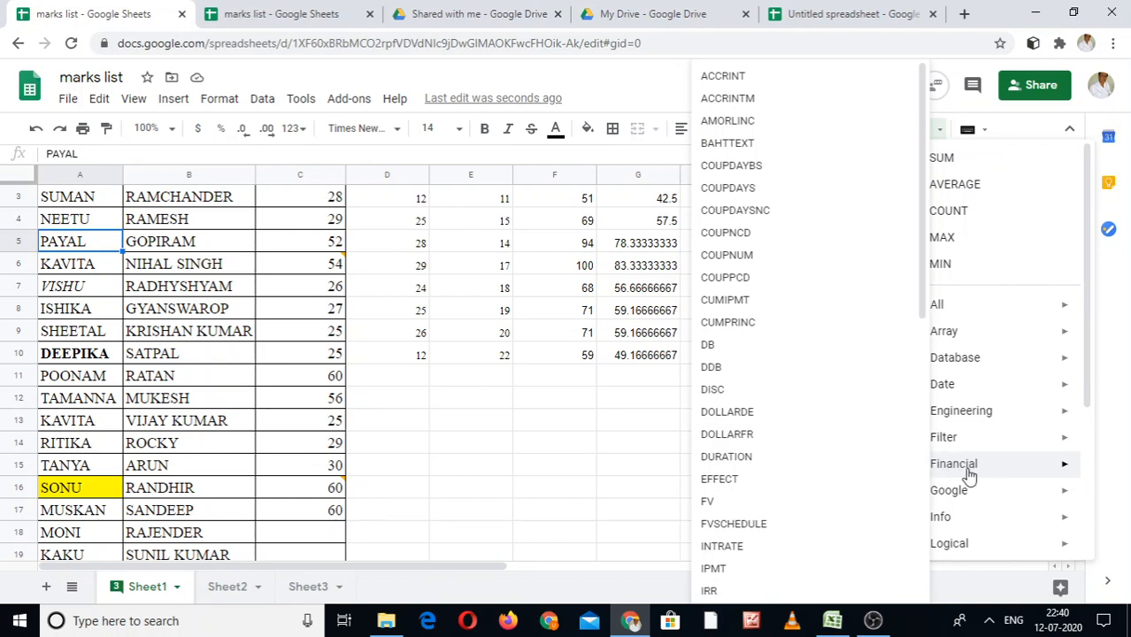
{"action": "mouse_move", "coordinate": [976, 492]}
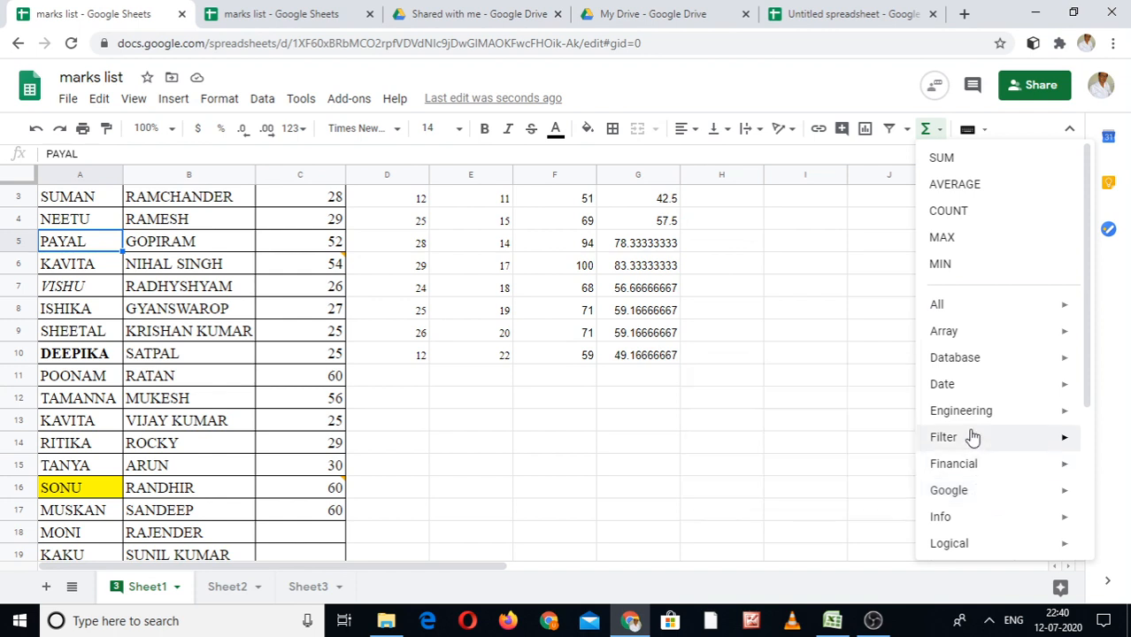
{"action": "mouse_move", "coordinate": [967, 395]}
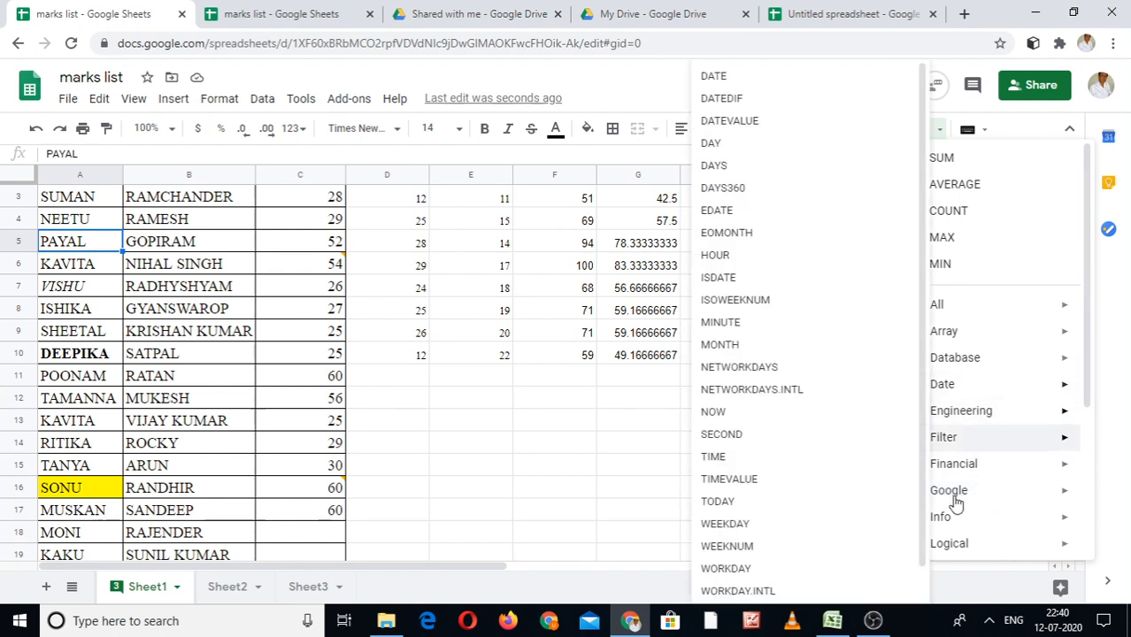
{"action": "mouse_move", "coordinate": [951, 549]}
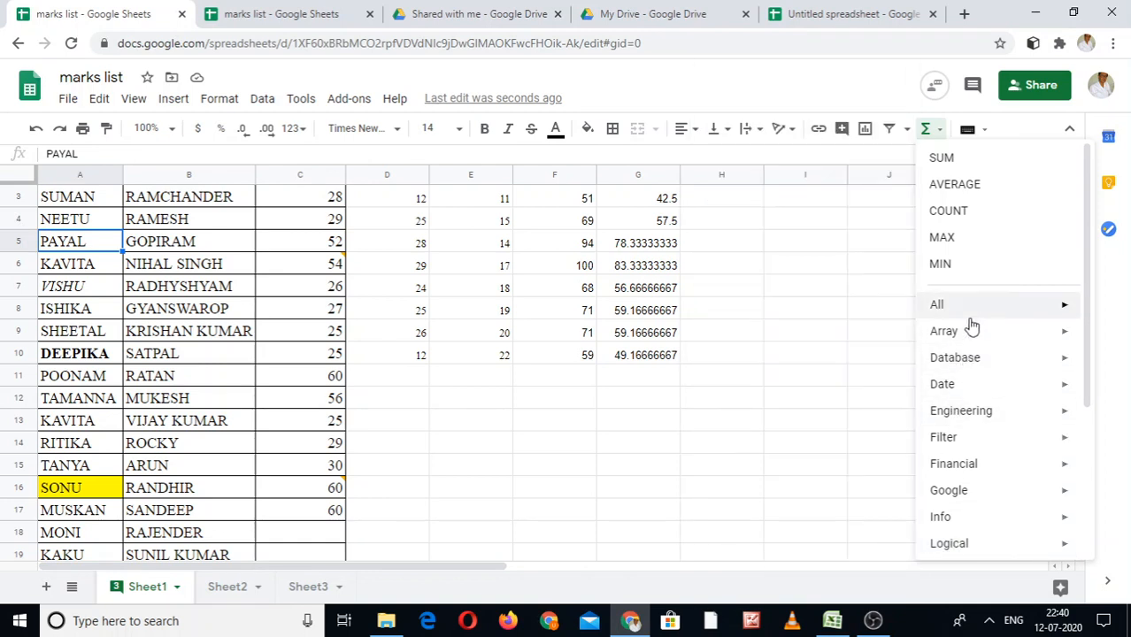
{"action": "mouse_move", "coordinate": [968, 317]}
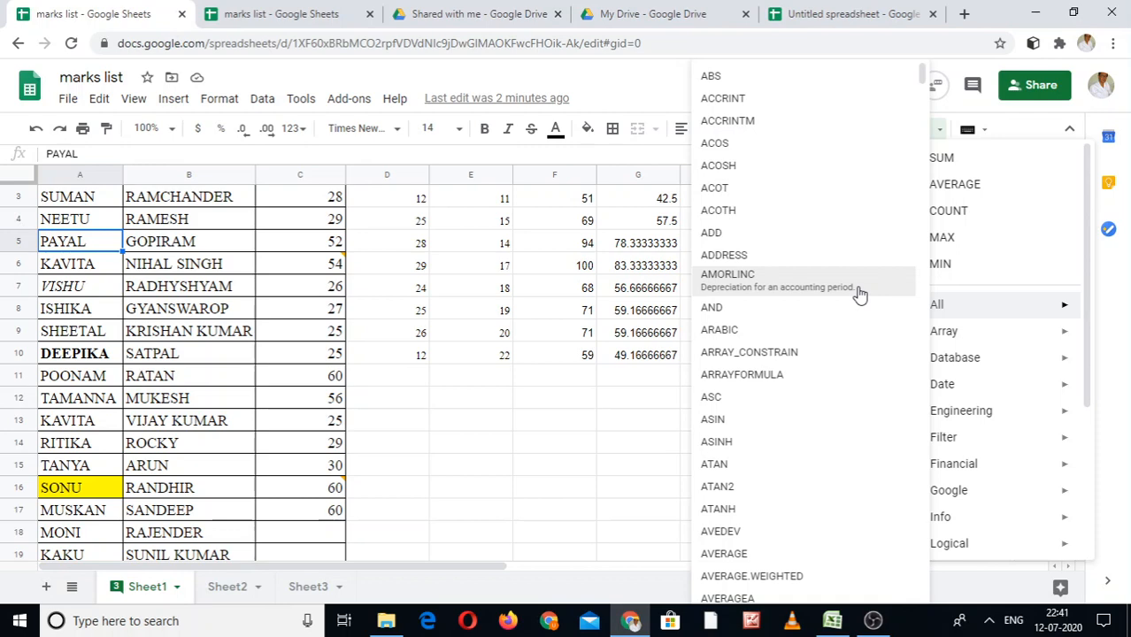
Open the Teachers Training Registration form from My Drive for viewing its contents
{"action": "key", "text": "ctrl+Tab"}
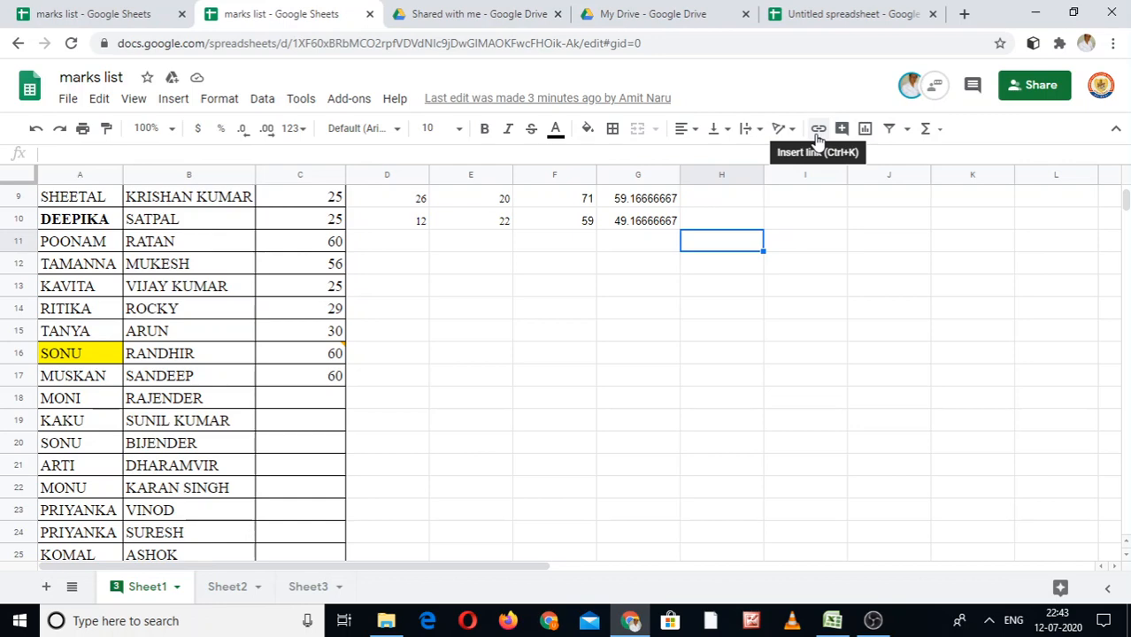
{"action": "key", "text": "ctrl+4"}
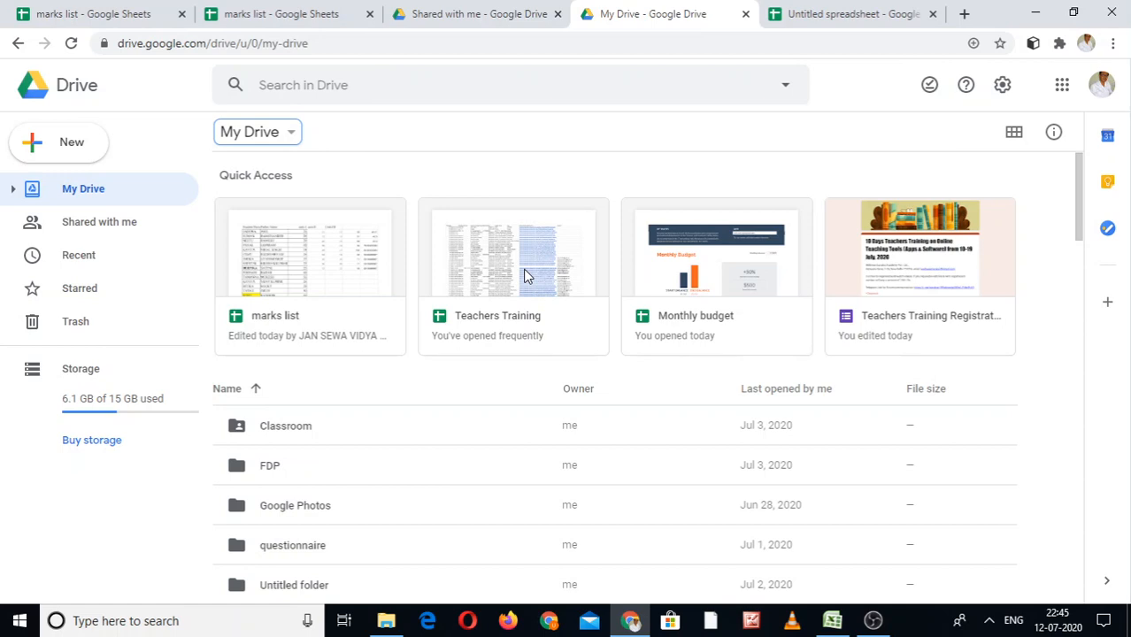
{"action": "left_click", "coordinate": [943, 263]}
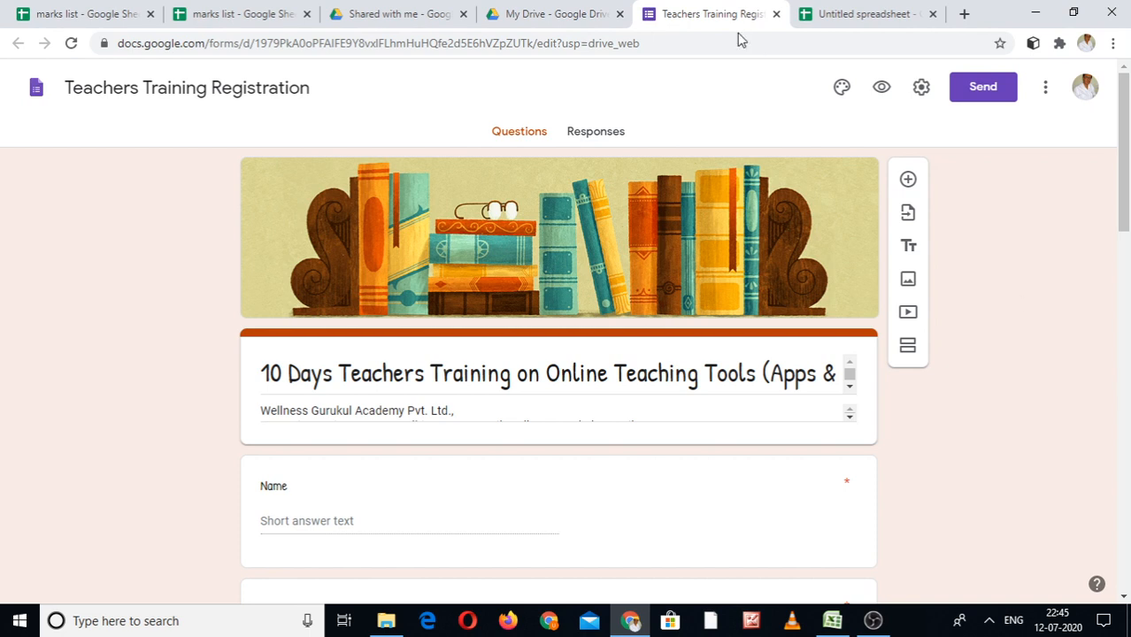
{"action": "left_click", "coordinate": [574, 13]}
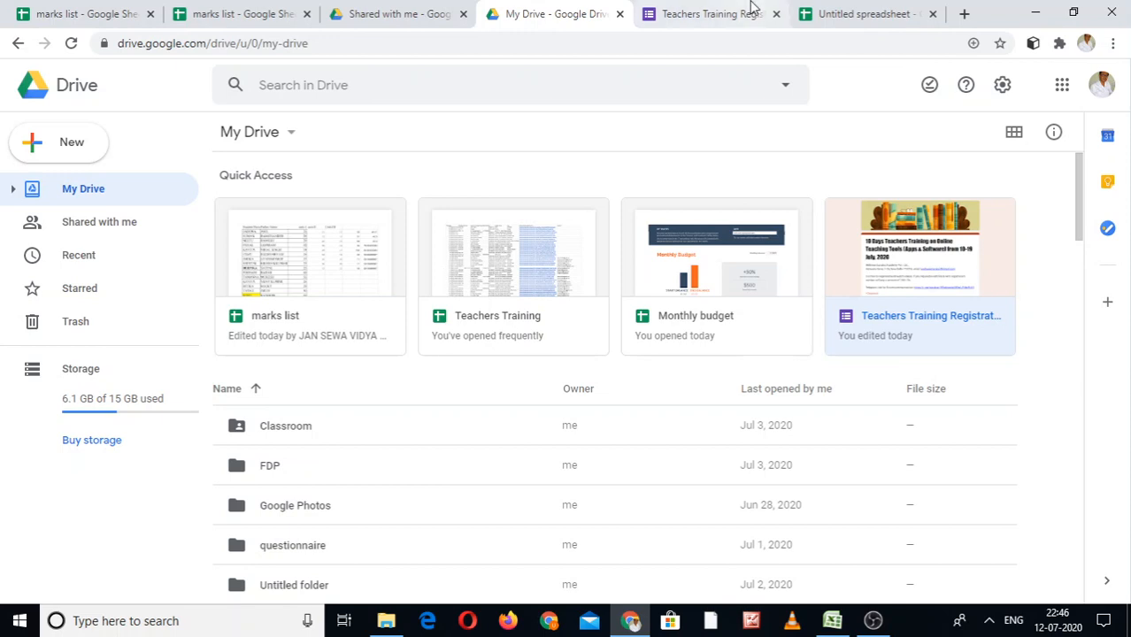
{"action": "left_click", "coordinate": [903, 11]}
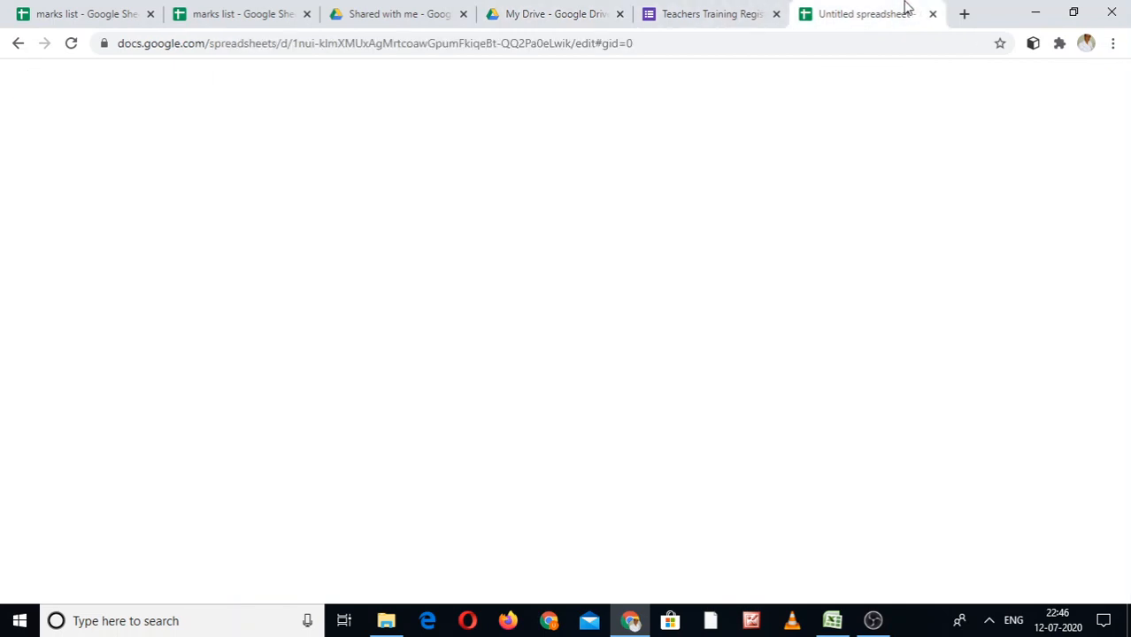
{"action": "left_click", "coordinate": [735, 11]}
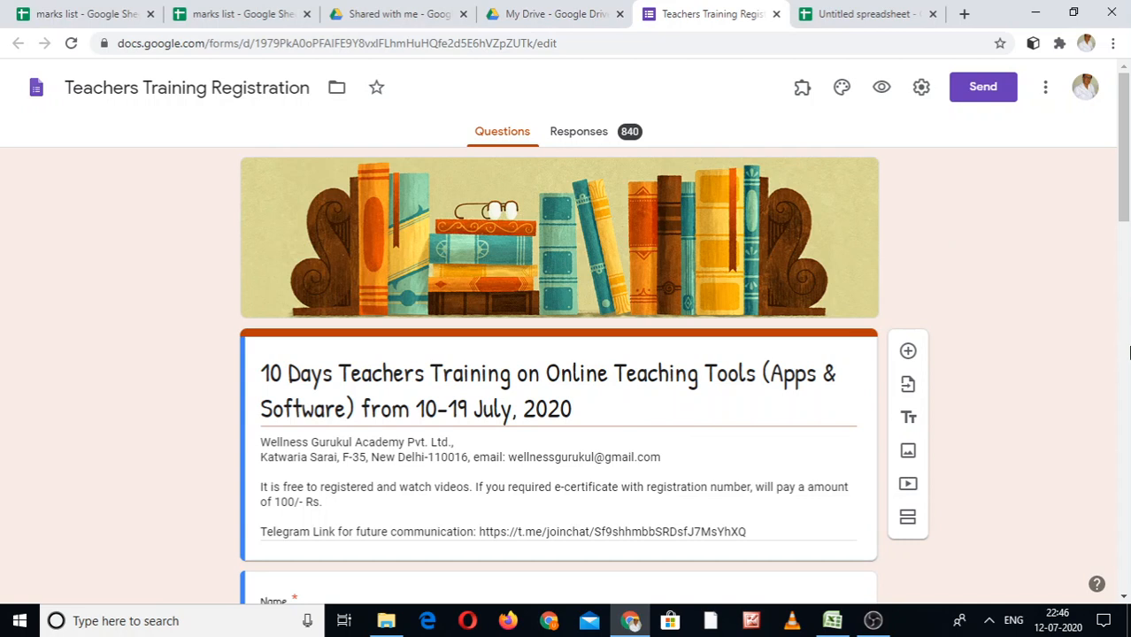
Review the questions of the Teachers Training Registration form through to the e-certificate question
{"action": "scroll", "coordinate": [1129, 353], "scroll_direction": "down", "scroll_amount": 5}
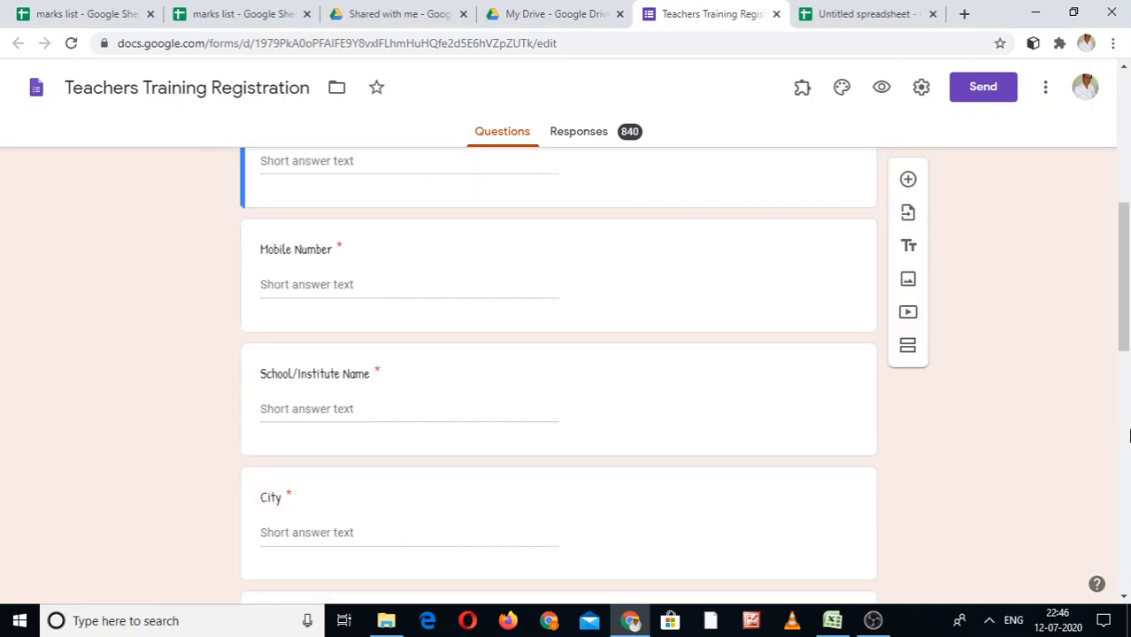
{"action": "scroll", "coordinate": [1129, 433], "scroll_direction": "down", "scroll_amount": 4}
{"action": "scroll", "coordinate": [1129, 433], "scroll_direction": "down", "scroll_amount": 4}
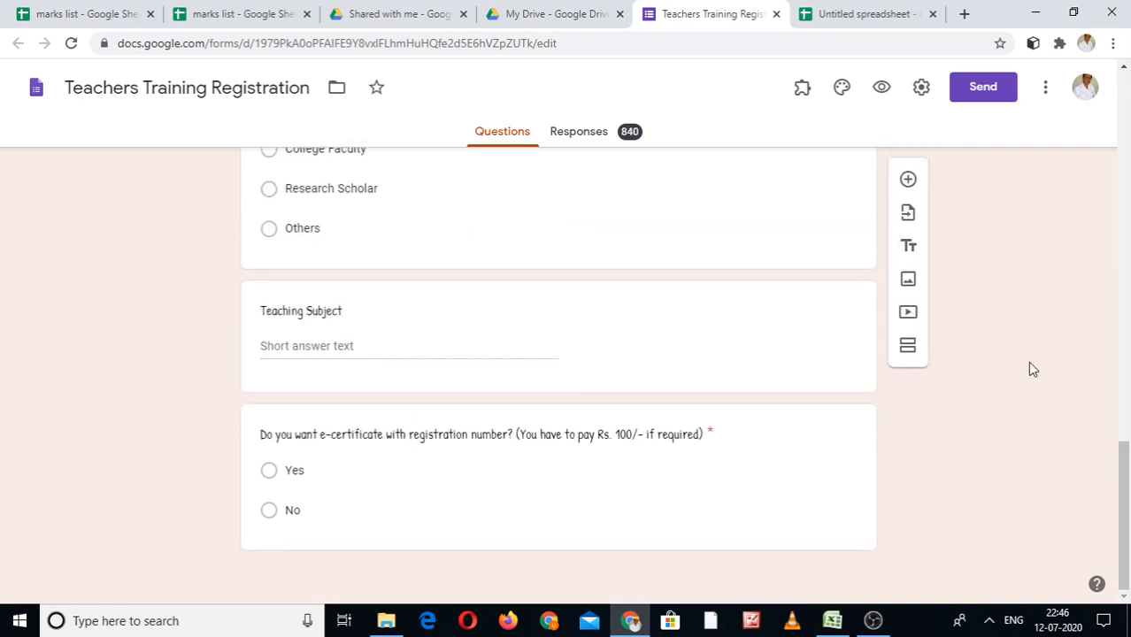
Open the form's responses in the linked Teachers Training spreadsheet and look through the collected records
{"action": "left_click", "coordinate": [580, 134]}
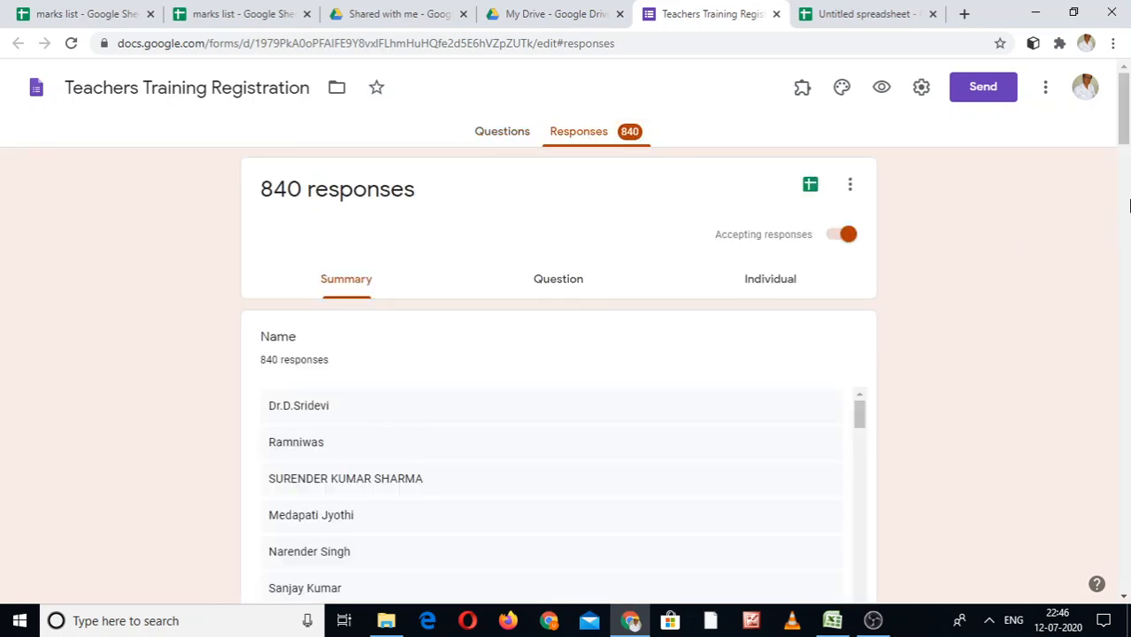
{"action": "left_click", "coordinate": [811, 187]}
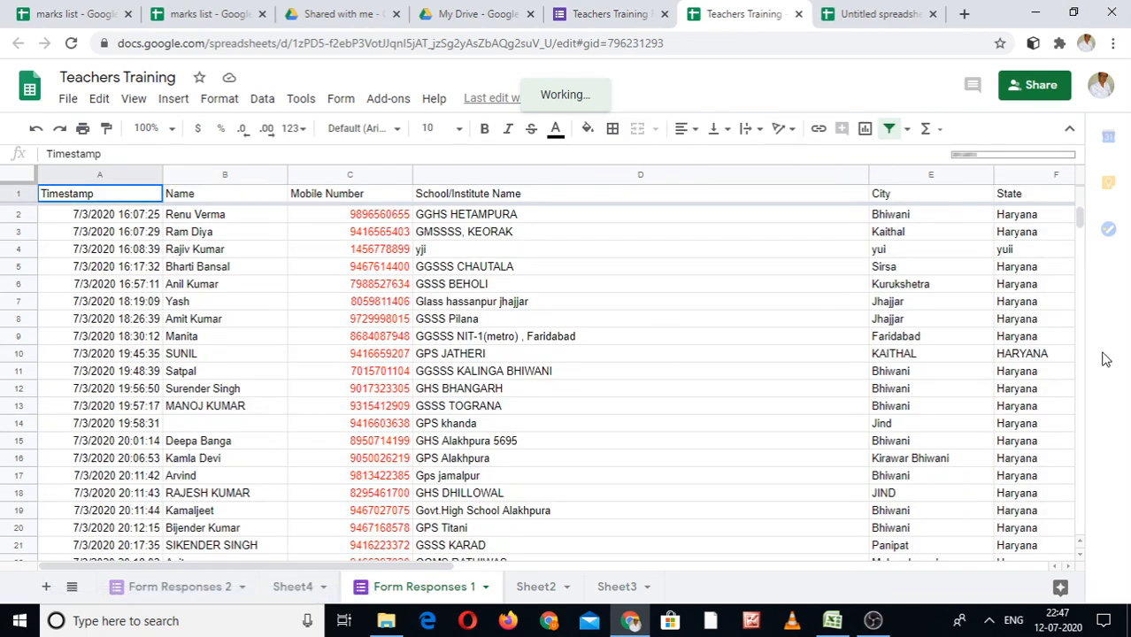
{"action": "scroll", "coordinate": [1084, 409], "scroll_direction": "down", "scroll_amount": 4}
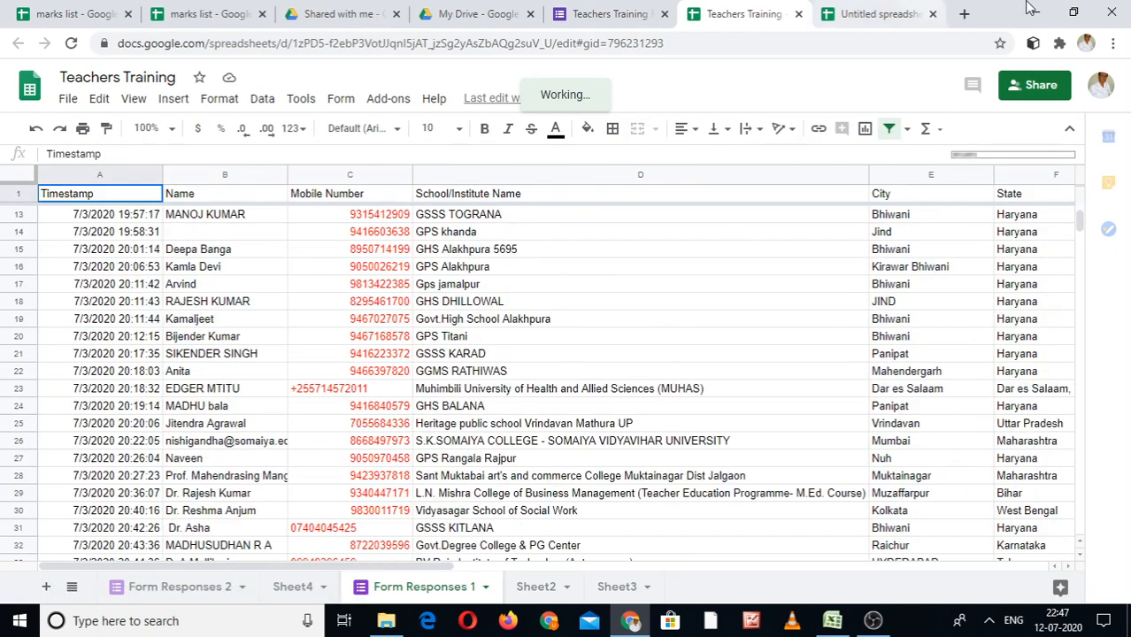
Switch back to the marks list spreadsheet and enter the text ccccccccccs in cell E13
{"action": "left_click", "coordinate": [240, 7]}
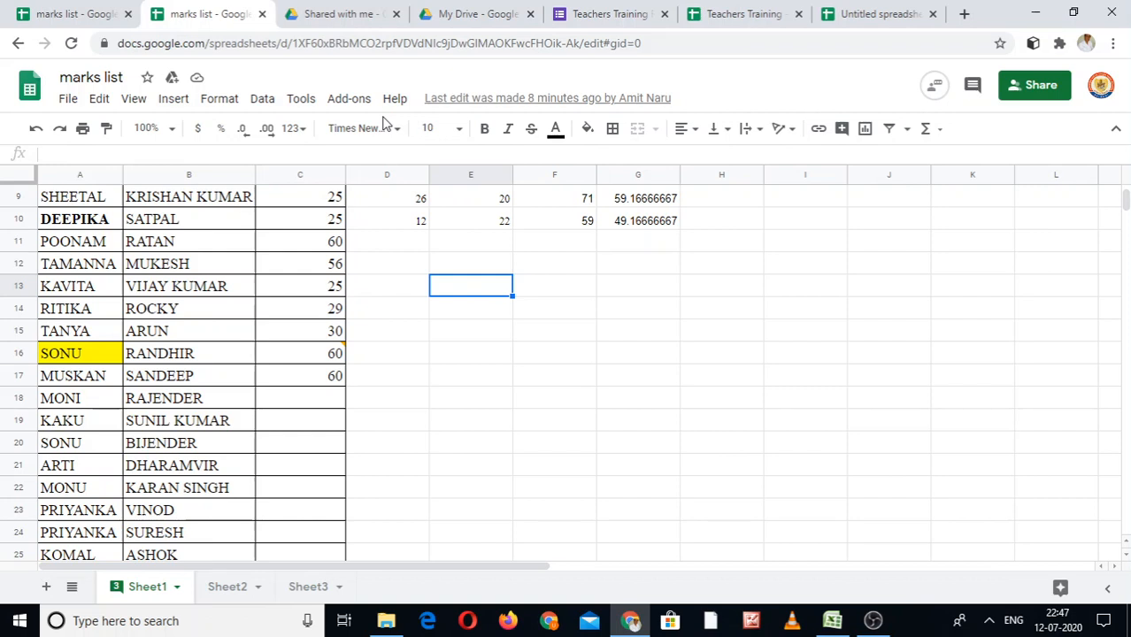
{"action": "type", "text": "ccccccccccccs"}
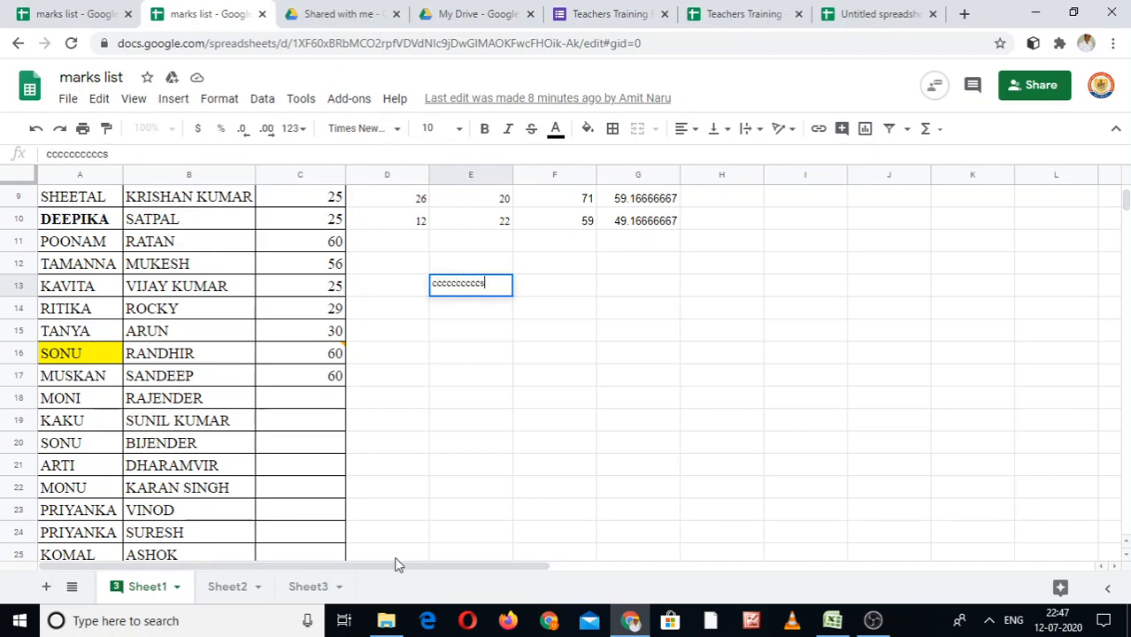
{"action": "left_click", "coordinate": [386, 620]}
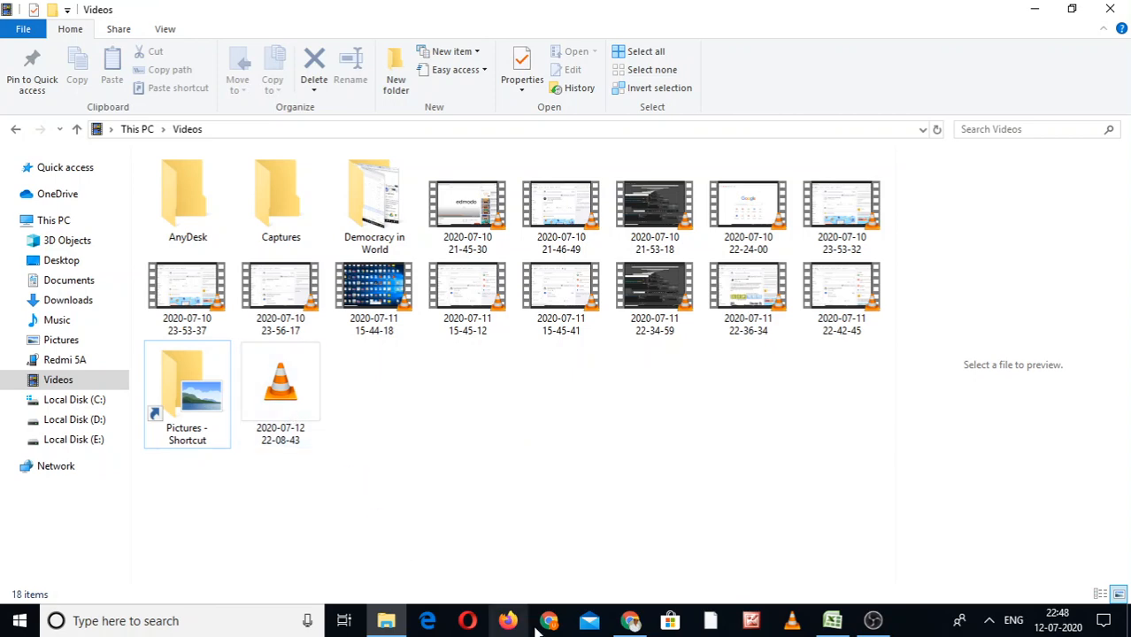
{"action": "left_click", "coordinate": [630, 621]}
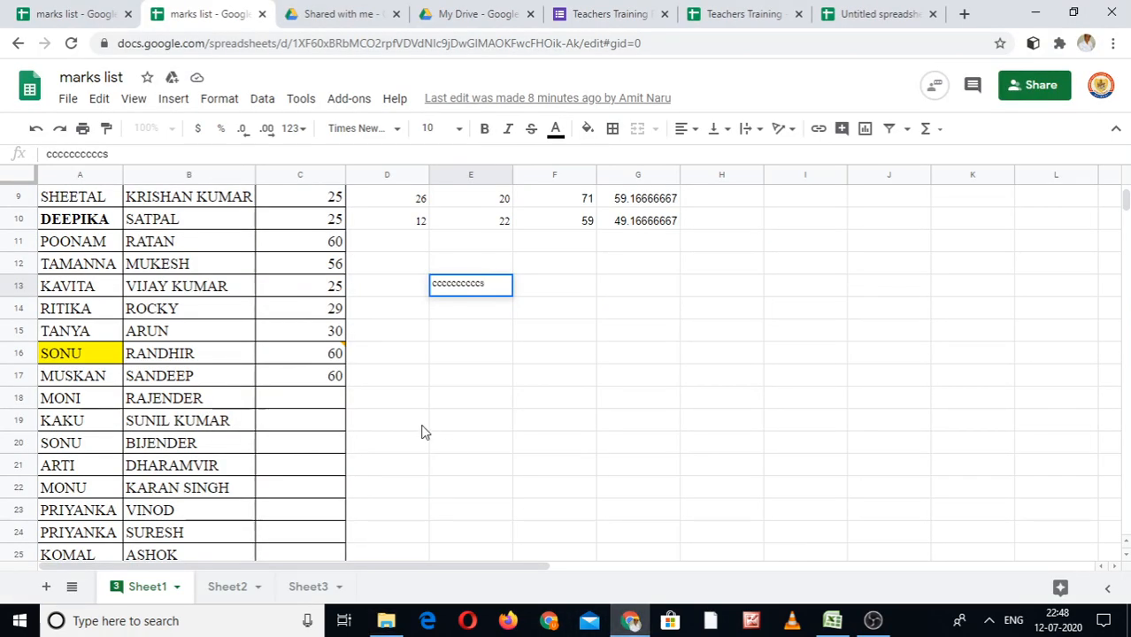